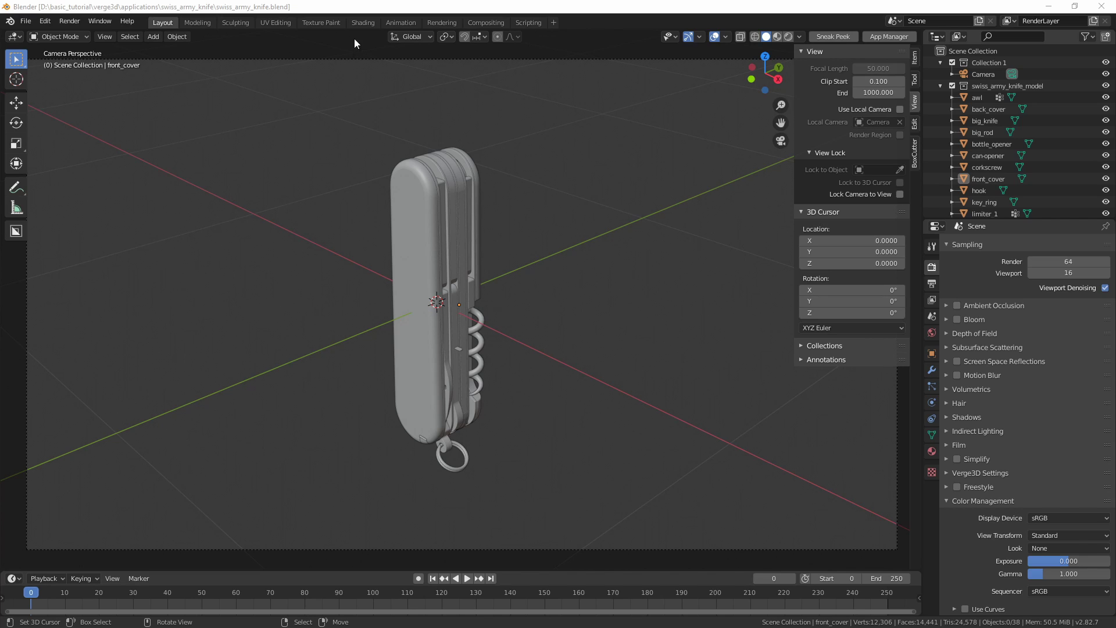
Switch to the Shading workspace, then select the knife's back cover and frame it in the viewport.
left_click(362, 24)
middle_click_drag(539, 219, 559, 242)
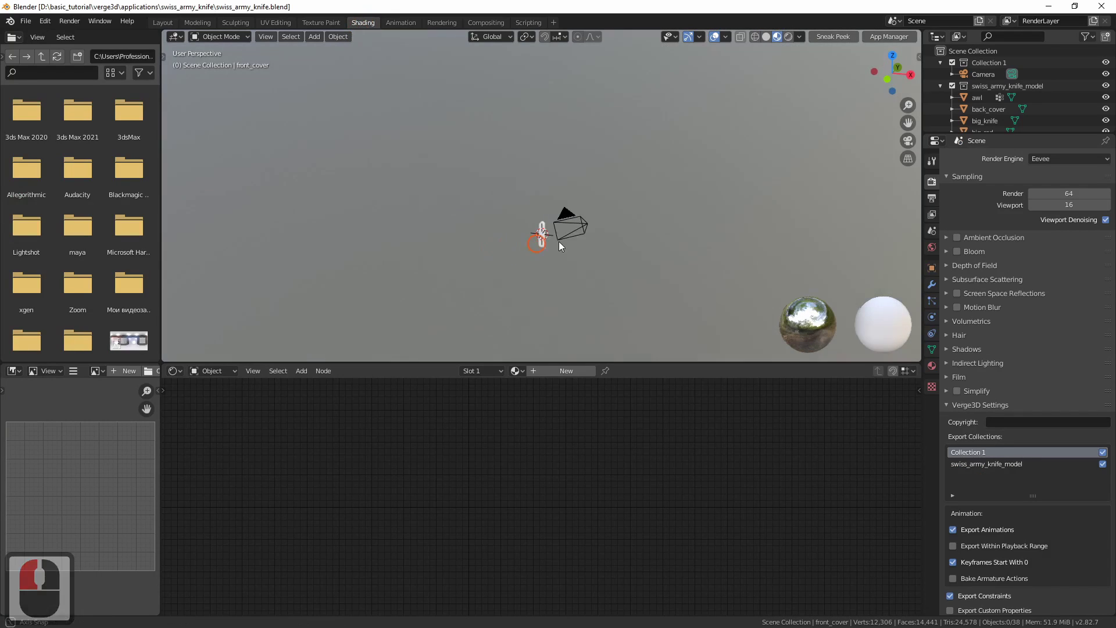
left_click(540, 241, "ctrl")
key("KP_Decimal")
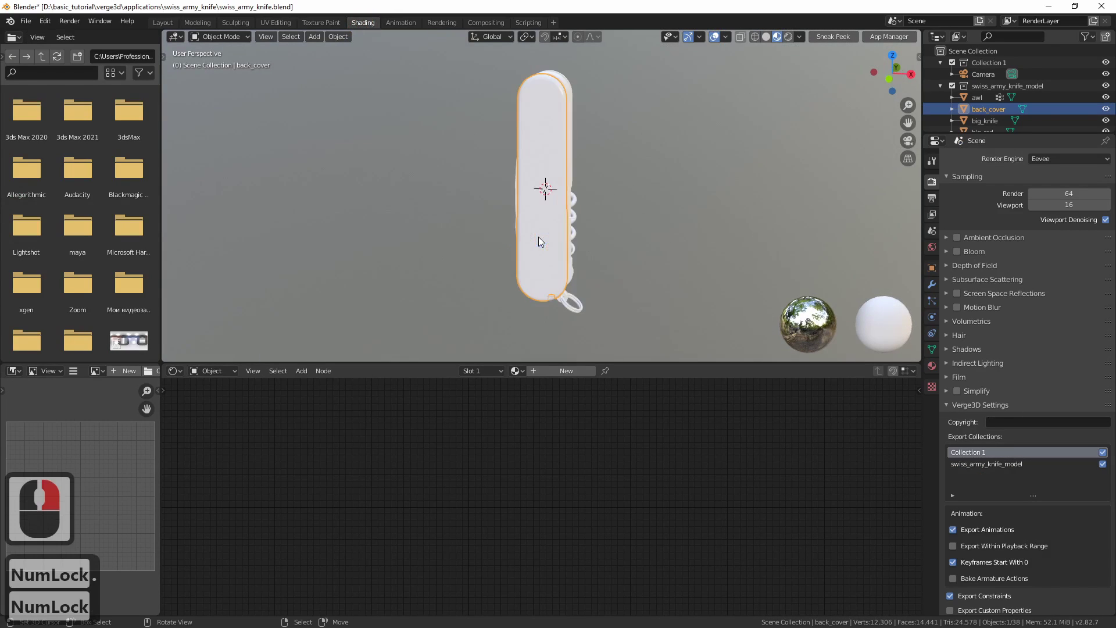
middle_click_drag(398, 232, 478, 224)
middle_click_drag(478, 220, 460, 195)
middle_click_drag(532, 195, 572, 184)
middle_click_drag(524, 216, 513, 204, "shift")
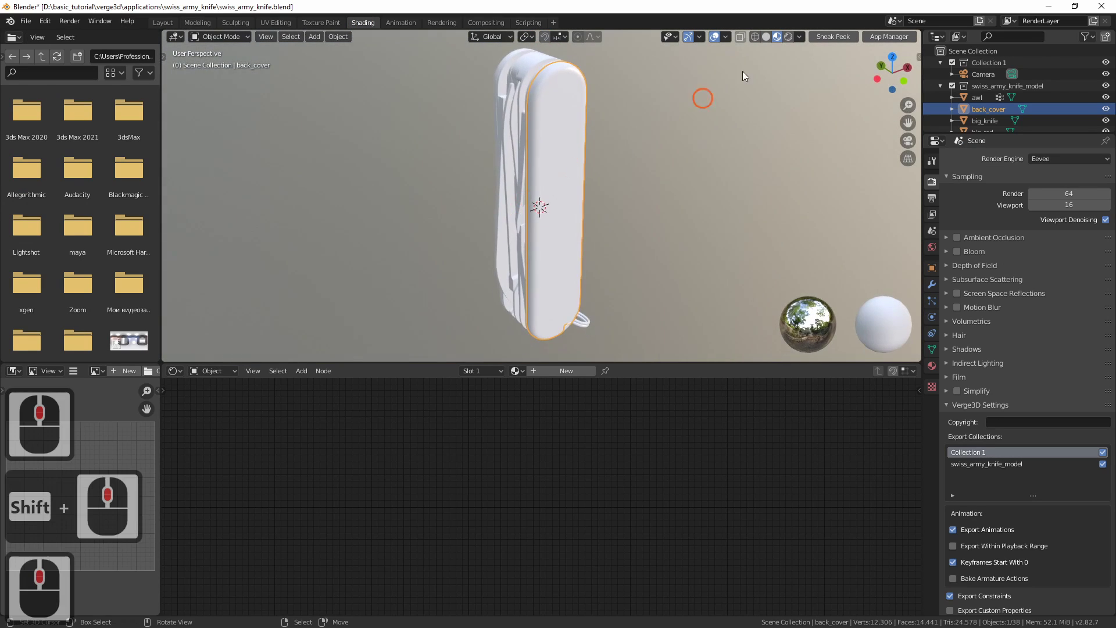
Change the 3D viewport's display mode to Rendered shading.
left_click(788, 37)
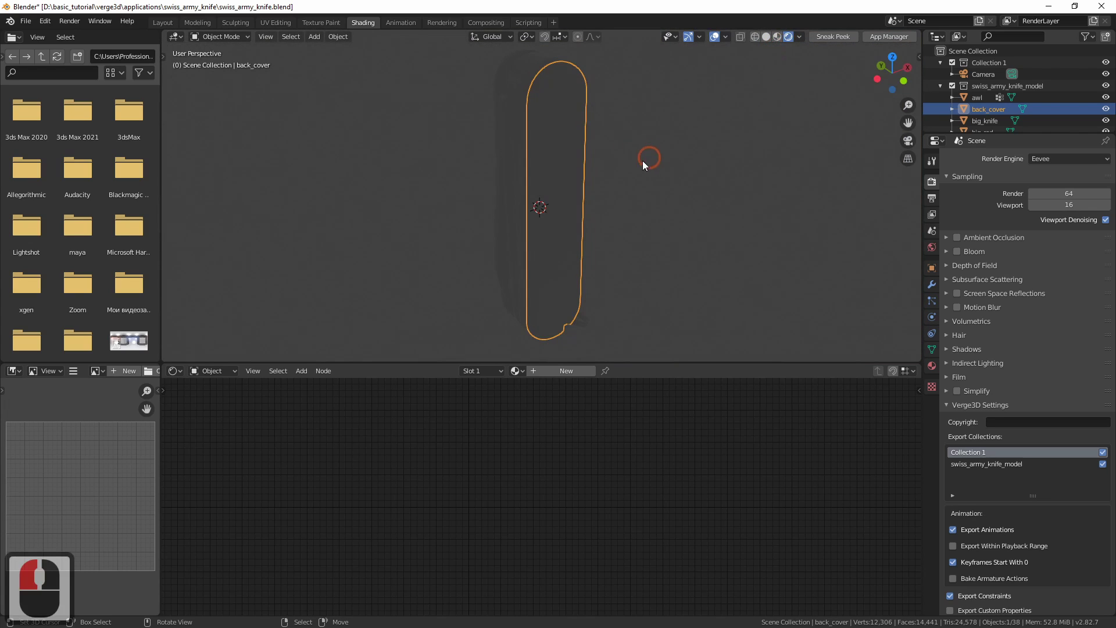
middle_click_drag(639, 166, 597, 175)
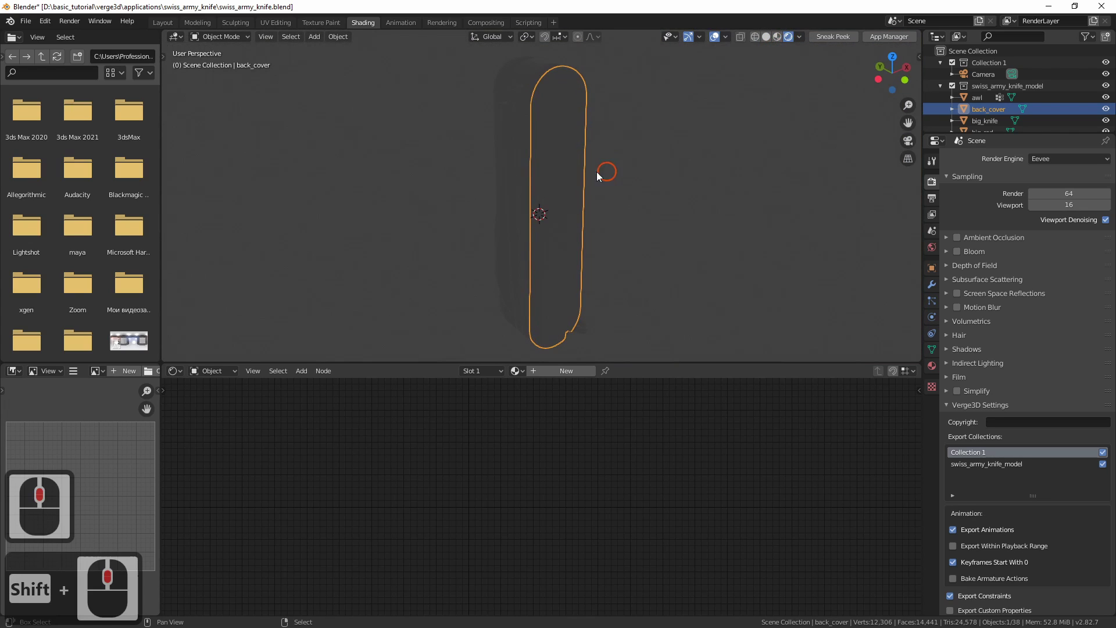
left_click(498, 80)
left_click(563, 116)
left_click(431, 403)
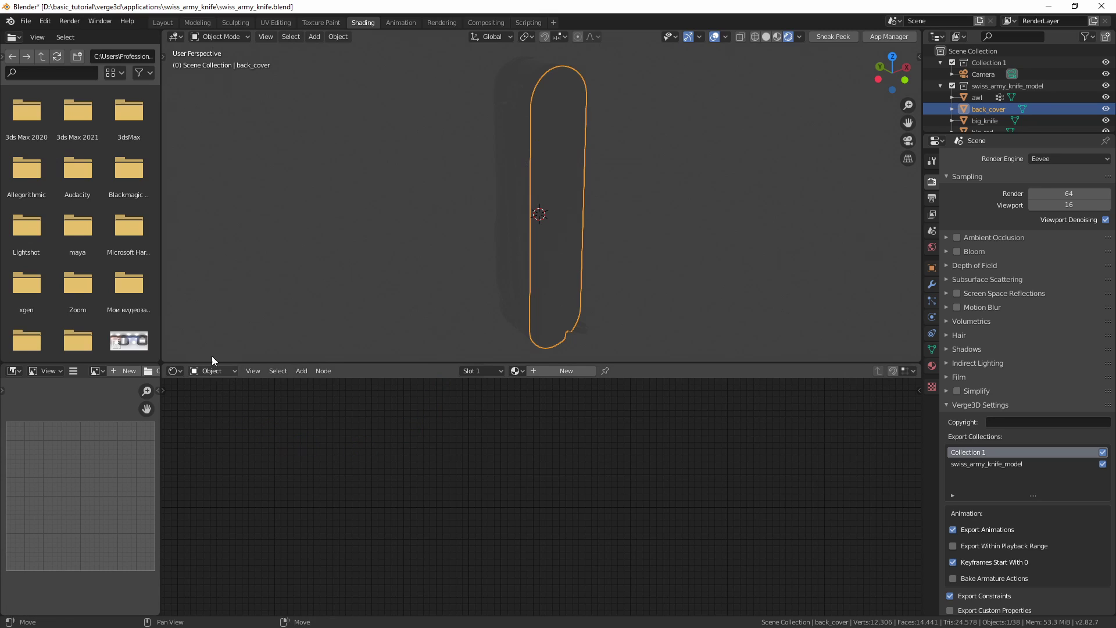
Open the folder D:\basic_tutorial\verge3d\applications\swiss_army_knife in the file browser and widen the browser area to show its textures.
left_click(133, 57)
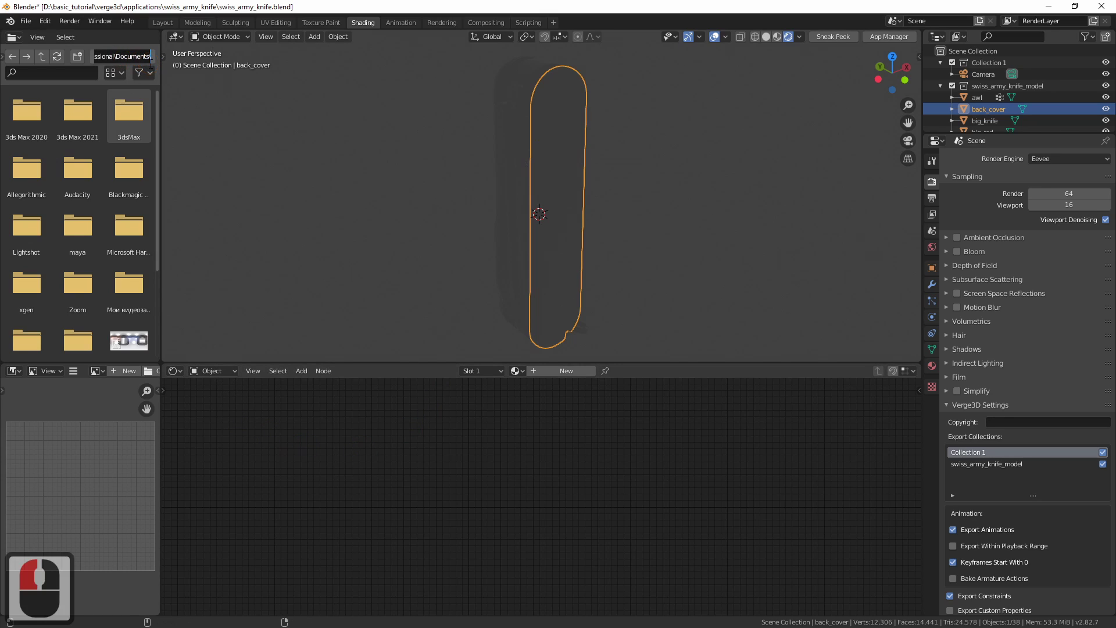
key("BackSpace")
key("BackSpace")
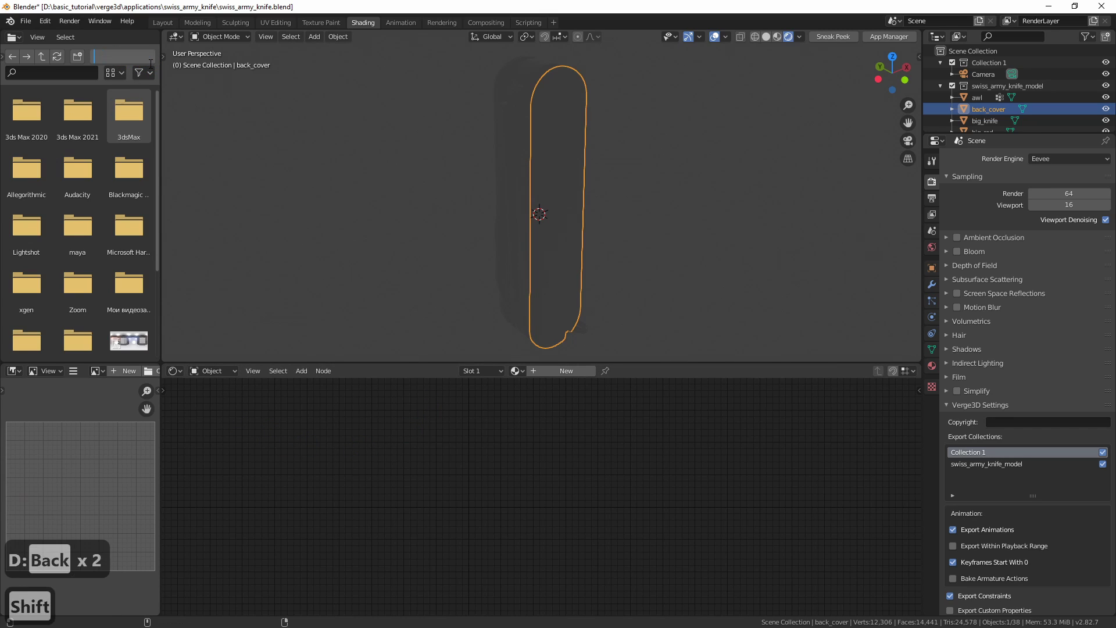
type("D:\\")
key("Return")
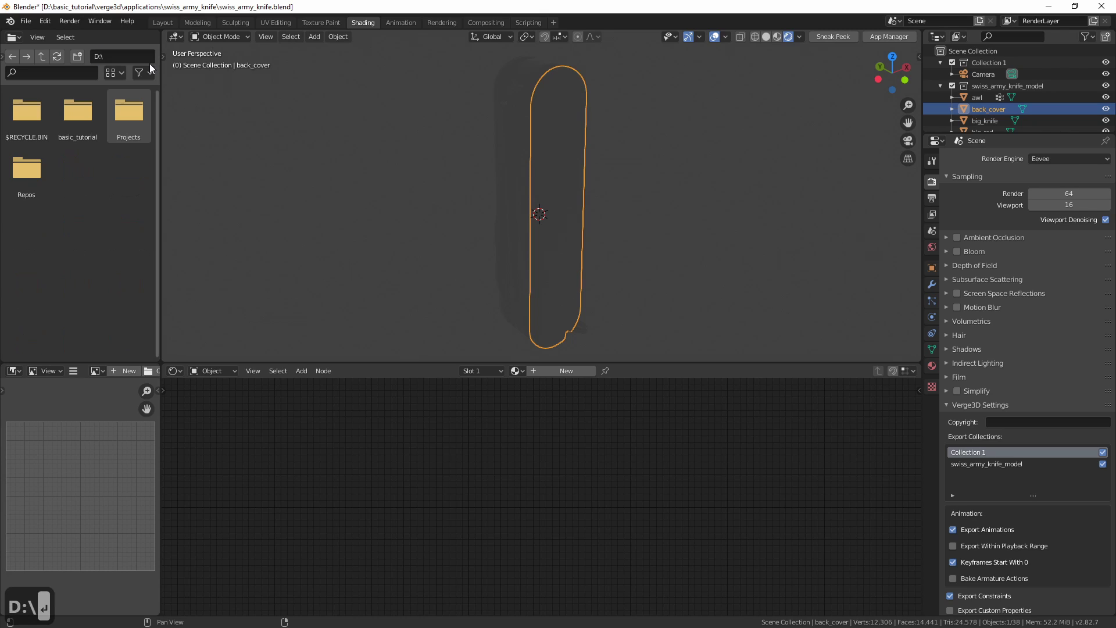
double_click(74, 116)
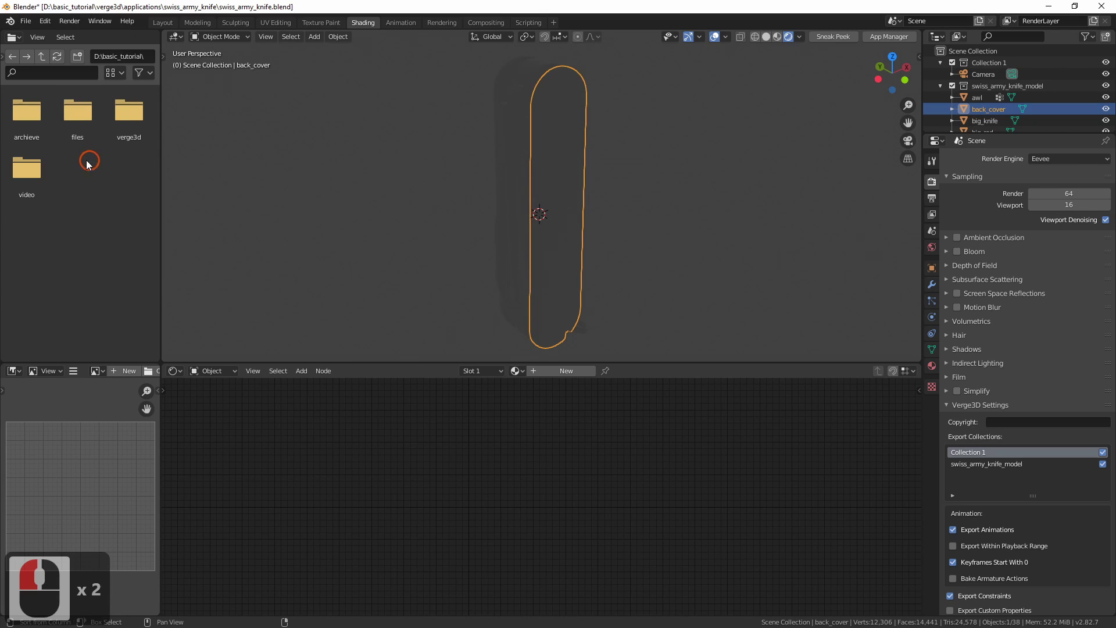
double_click(138, 118)
double_click(82, 120)
scroll(83, 266, "down", 16)
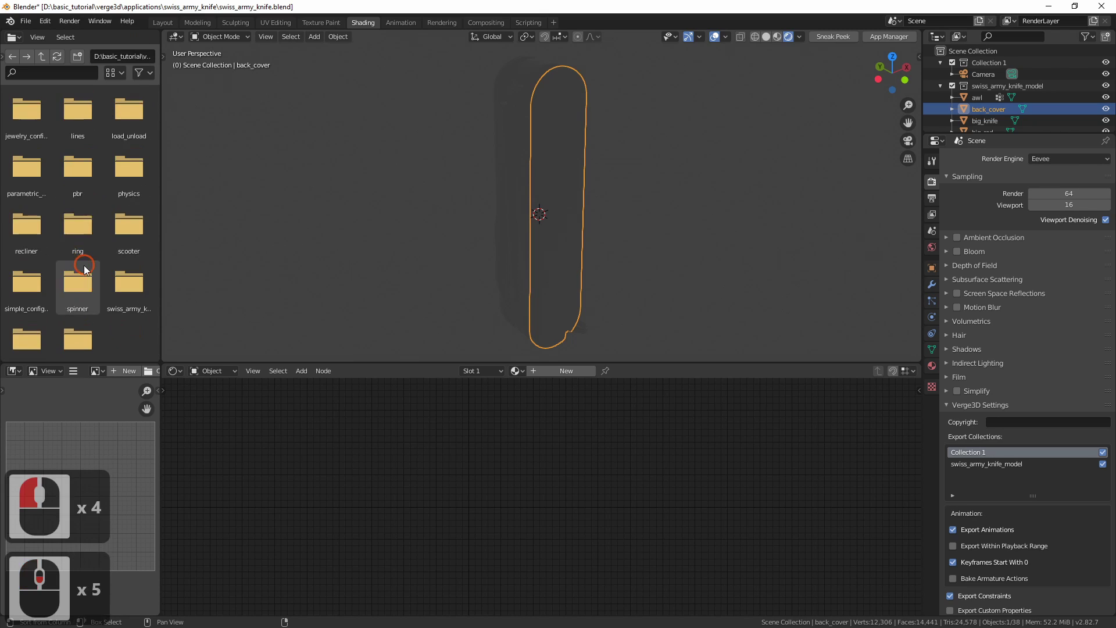
double_click(126, 273)
left_click_drag(161, 249, 272, 249)
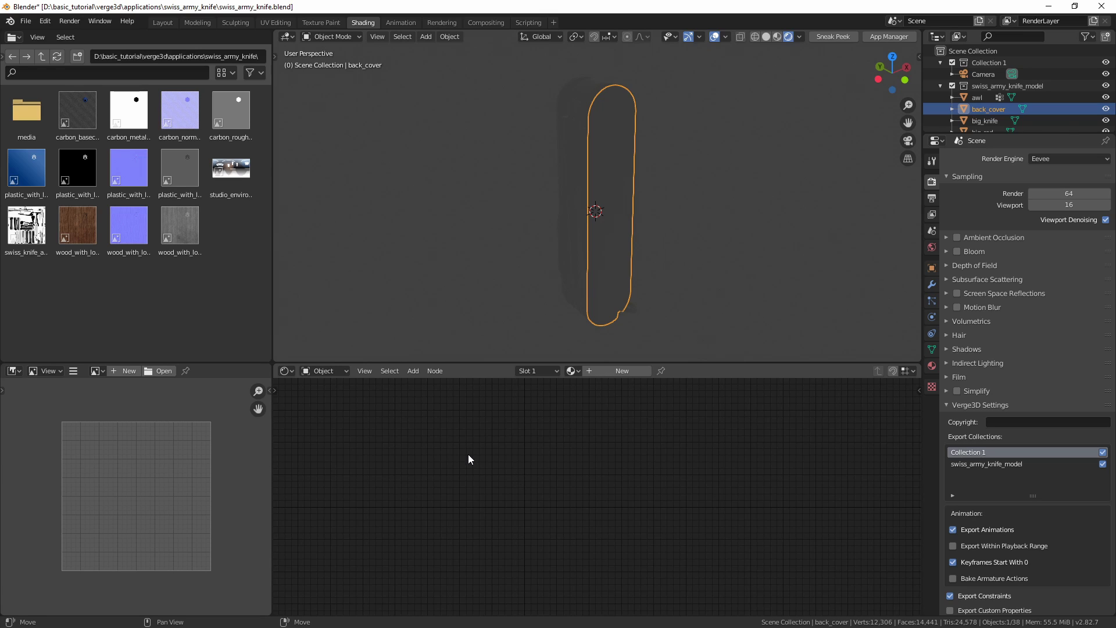
Switch the shader editor to the World node tree.
left_click(330, 371)
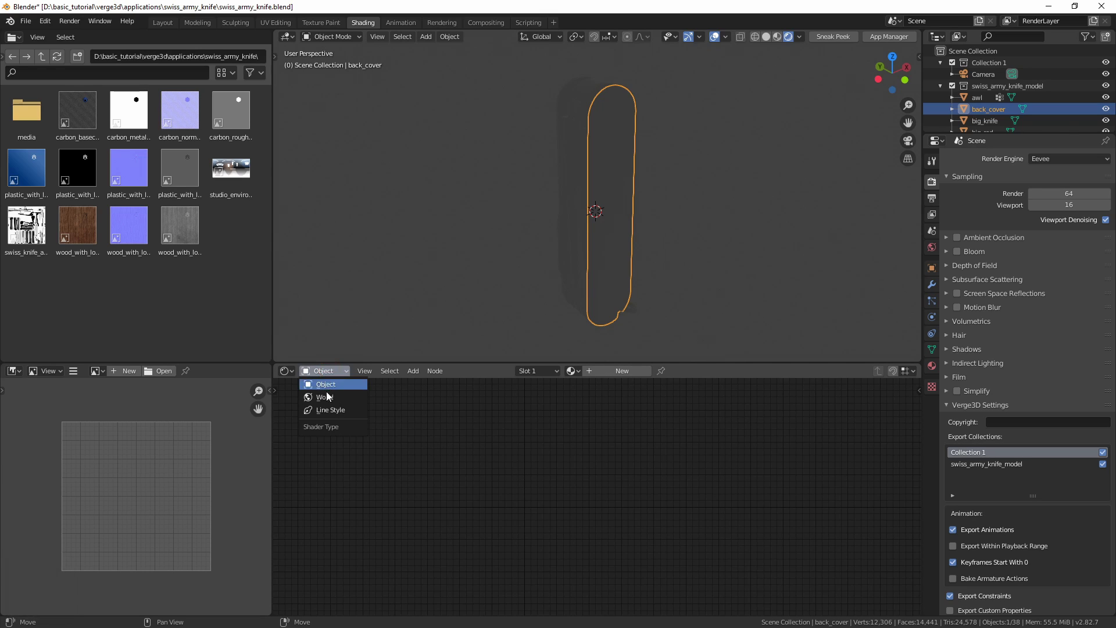
left_click(332, 397)
scroll(392, 491, "up", 6)
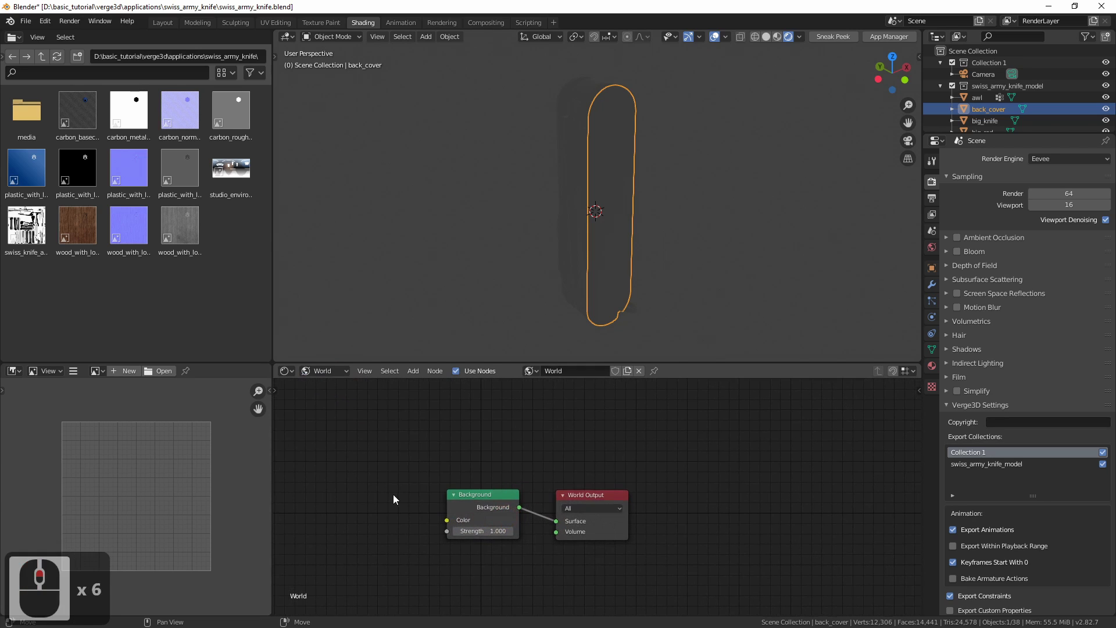
middle_click_drag(391, 491, 518, 472)
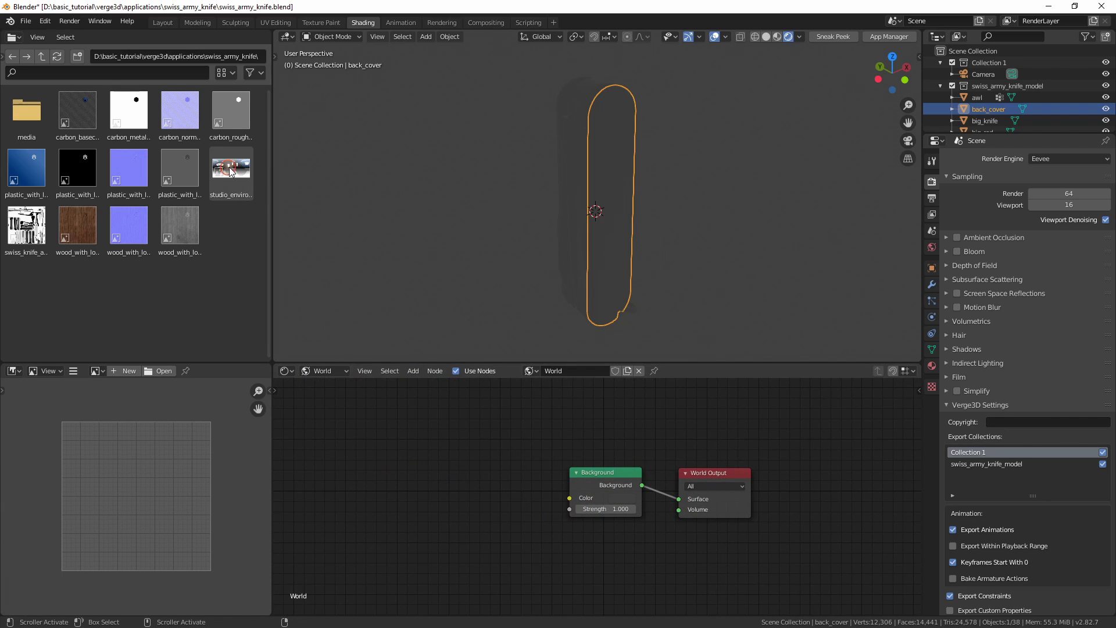
Load studio_environment_1k.hdr into the world nodes as an image texture, then delete the resulting node.
left_click_drag(232, 174, 404, 464)
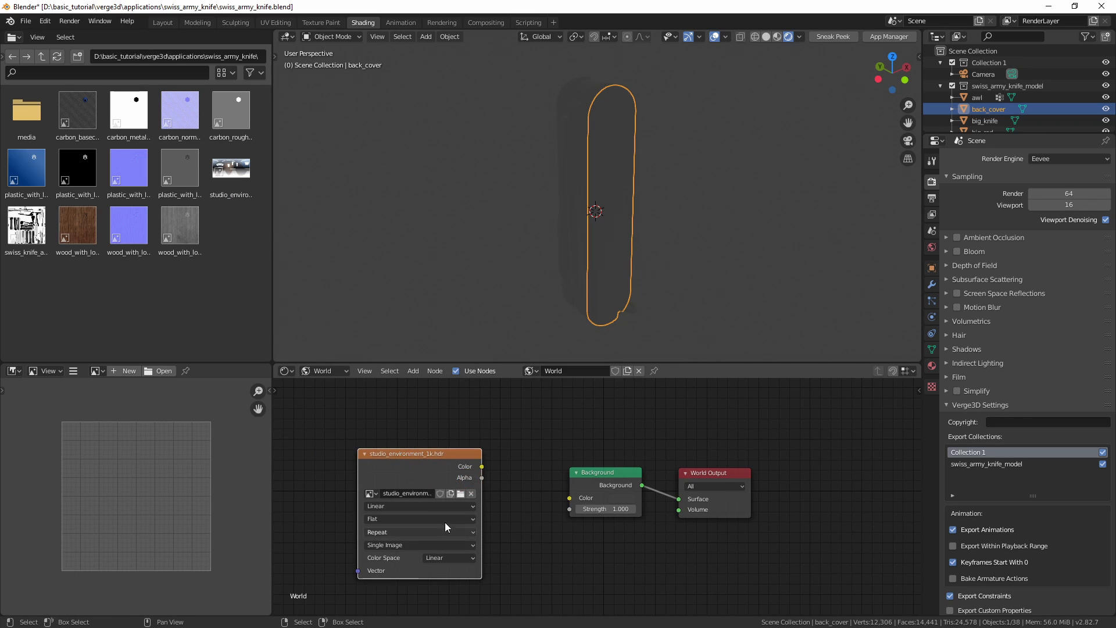
left_click(427, 465)
left_click(430, 469)
key("x")
Add an Environment Texture node beside the Background node and assign studio_environment_1k.hdr to it.
key("shift+a")
mouse_move(430, 478)
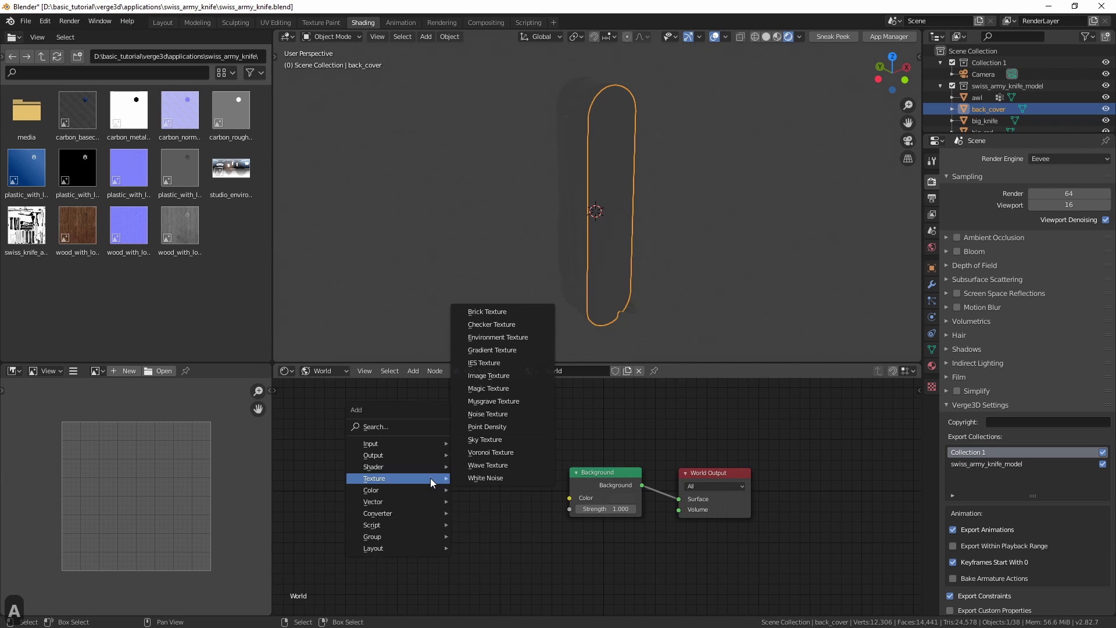
left_click(506, 339)
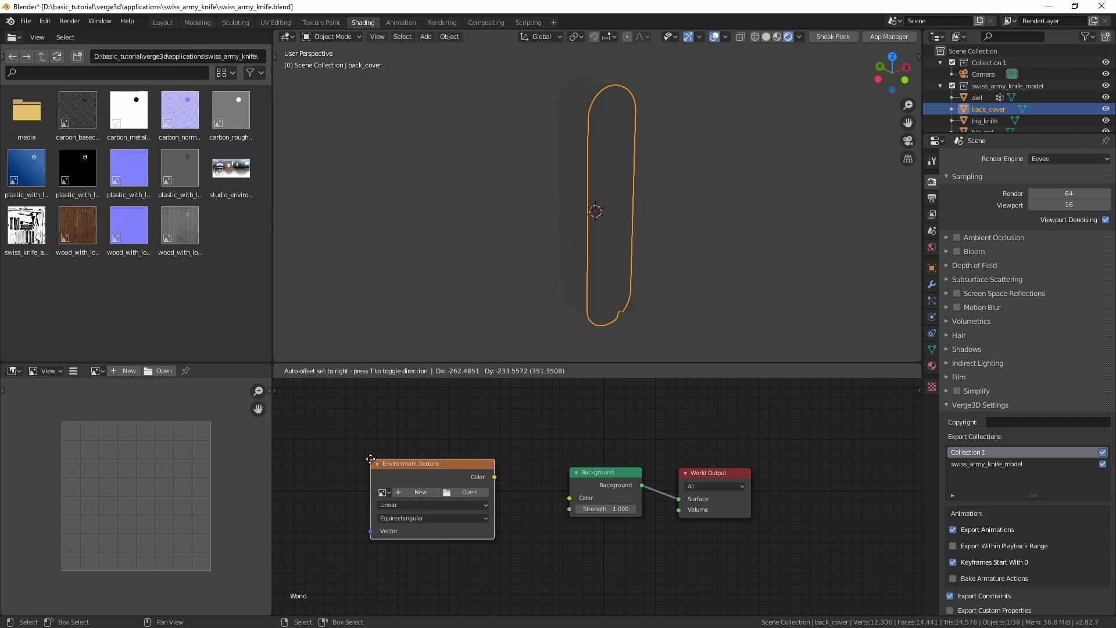
left_click(370, 459)
left_click(345, 530)
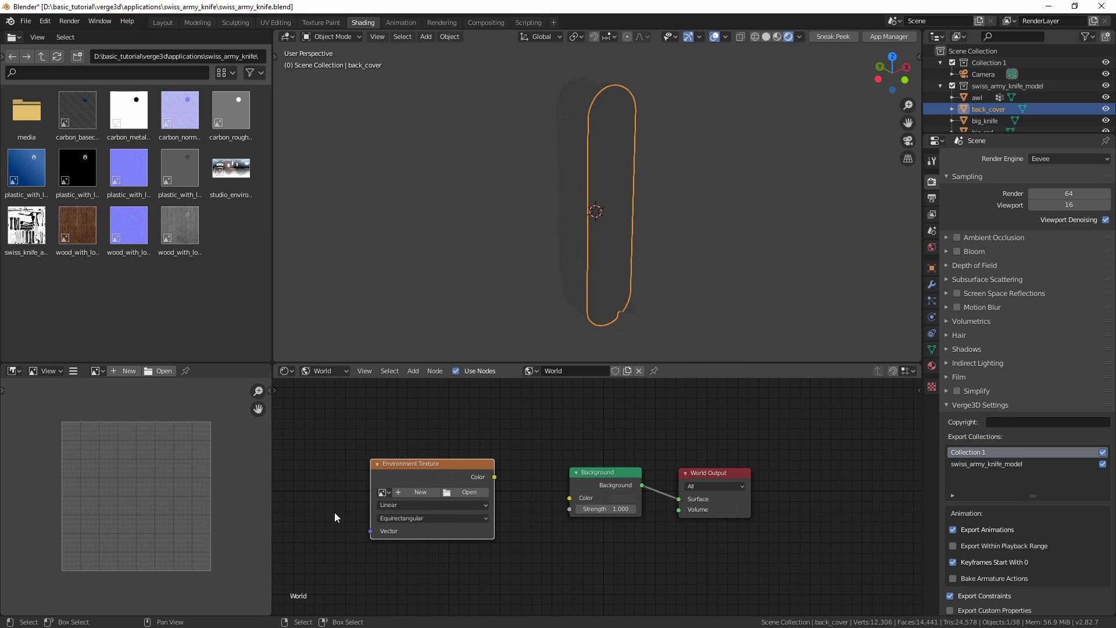
left_click(383, 492)
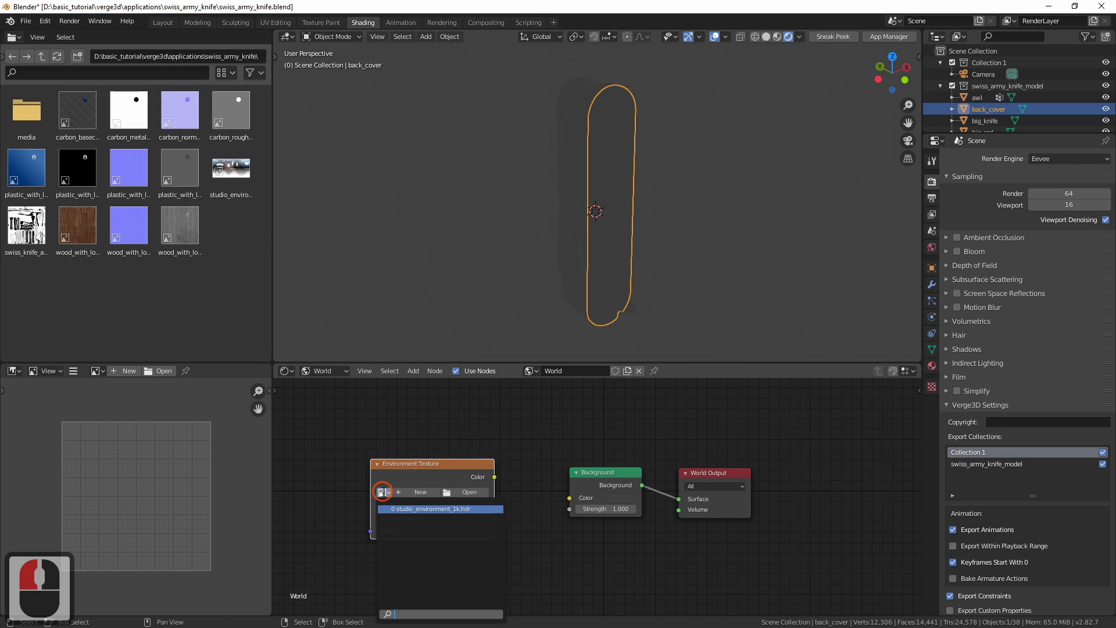
left_click(425, 509)
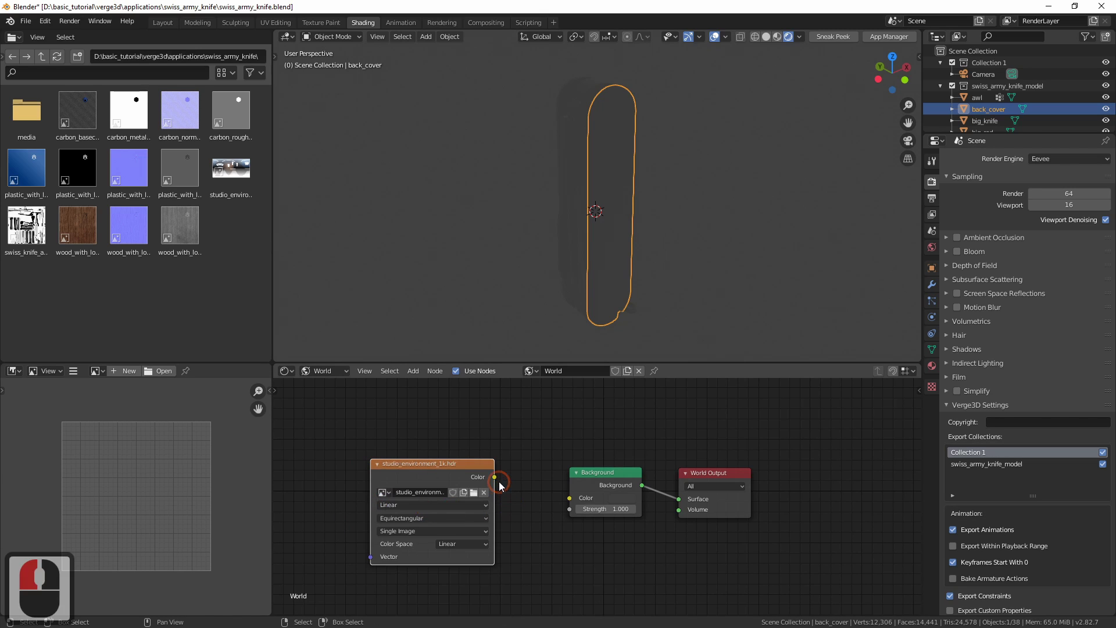
Connect the environment texture's Color output to the Background node's Color input and check the lighting around the knife.
left_click_drag(499, 485, 572, 504)
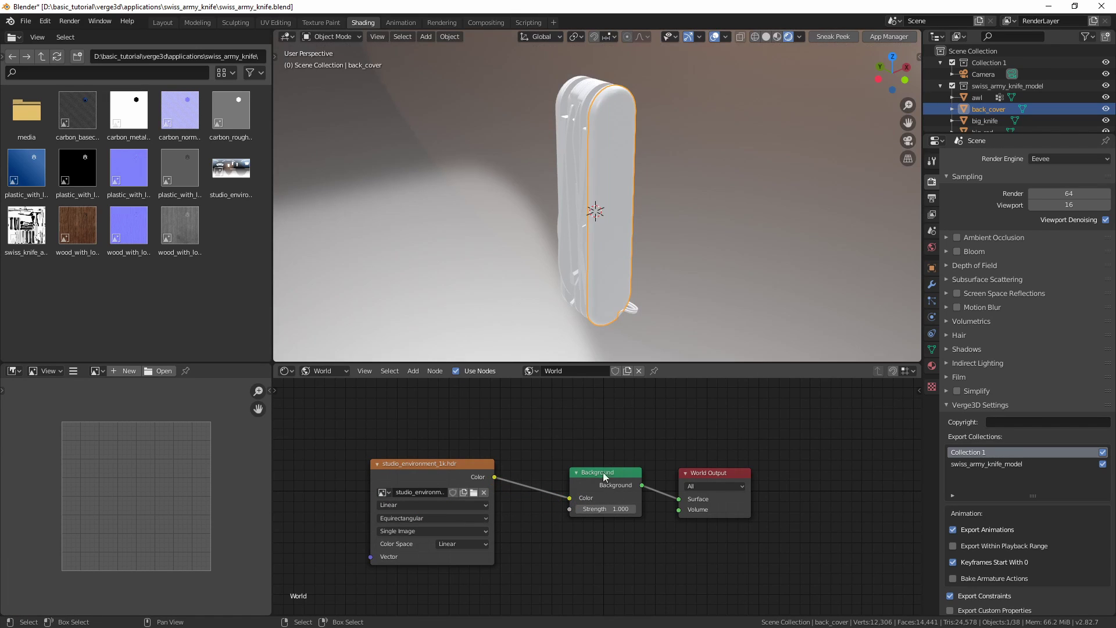
middle_click_drag(550, 264, 562, 315)
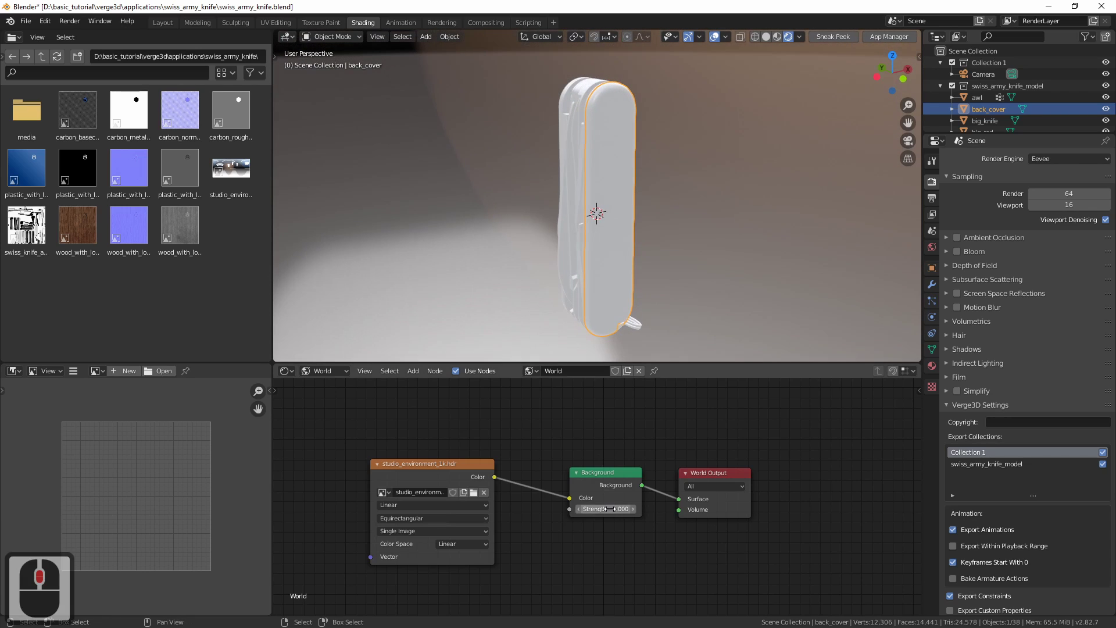
middle_click_drag(528, 219, 585, 218)
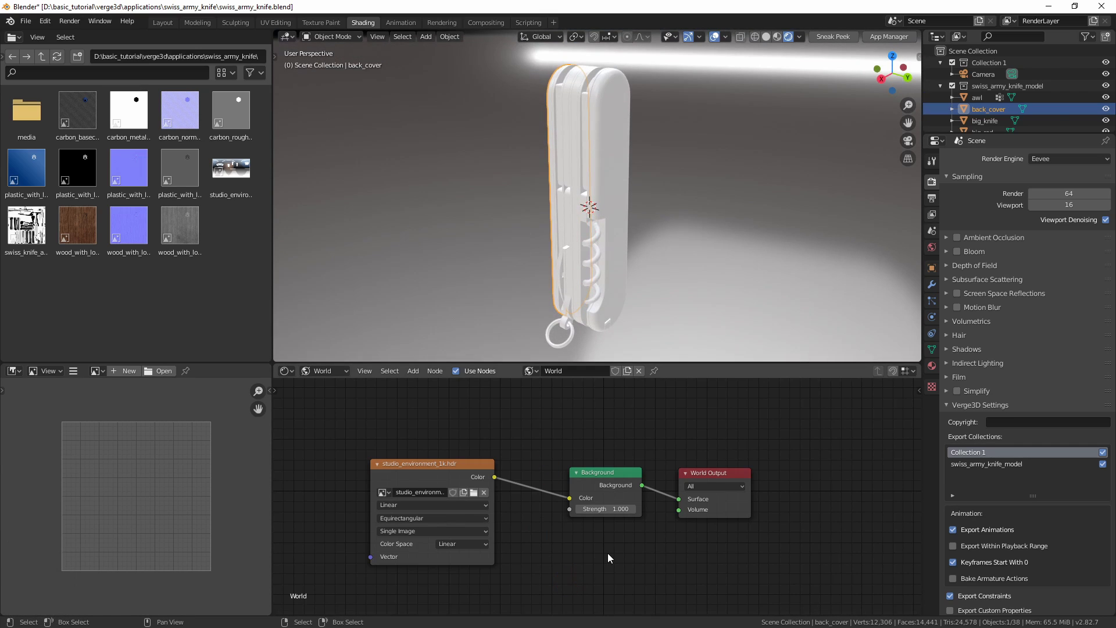
Set the Background node's Strength to 1.5.
left_click(633, 509)
left_click(633, 509)
left_click(633, 509)
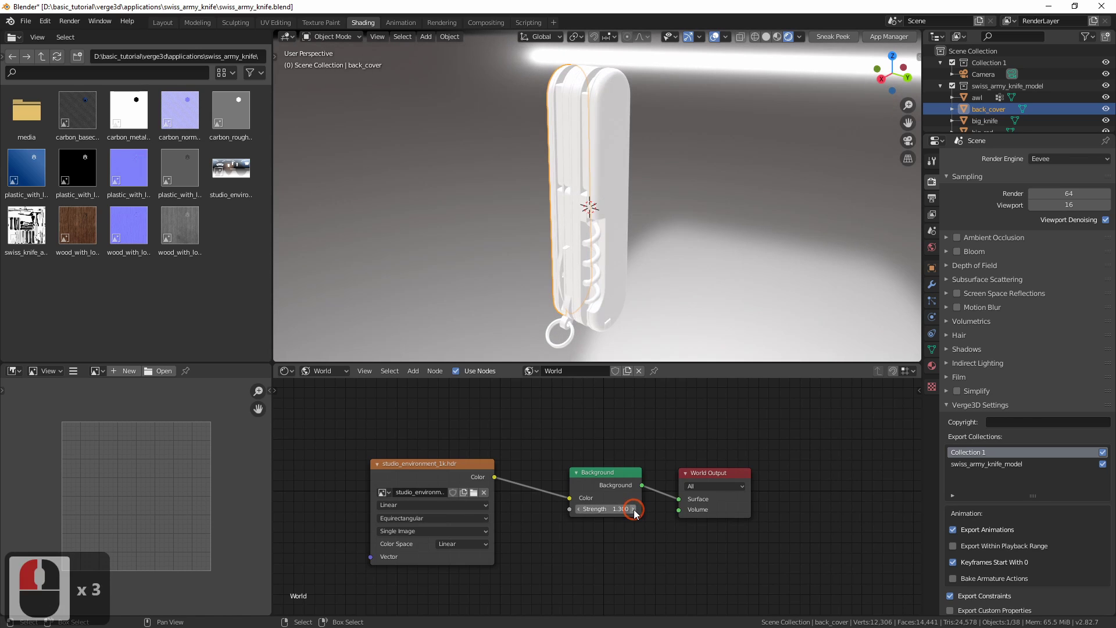
left_click(633, 509)
left_click(633, 509)
middle_click_drag(588, 213, 651, 238, "shift")
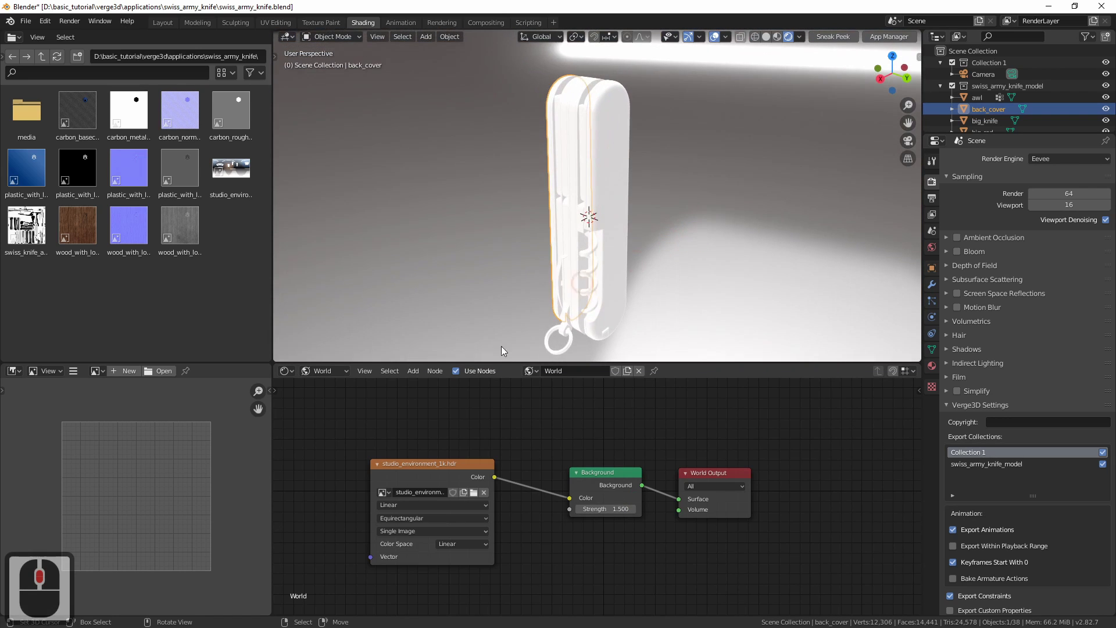
Switch the shader editor to Object nodes and create a new material named plastic for the back cover.
left_click(329, 373)
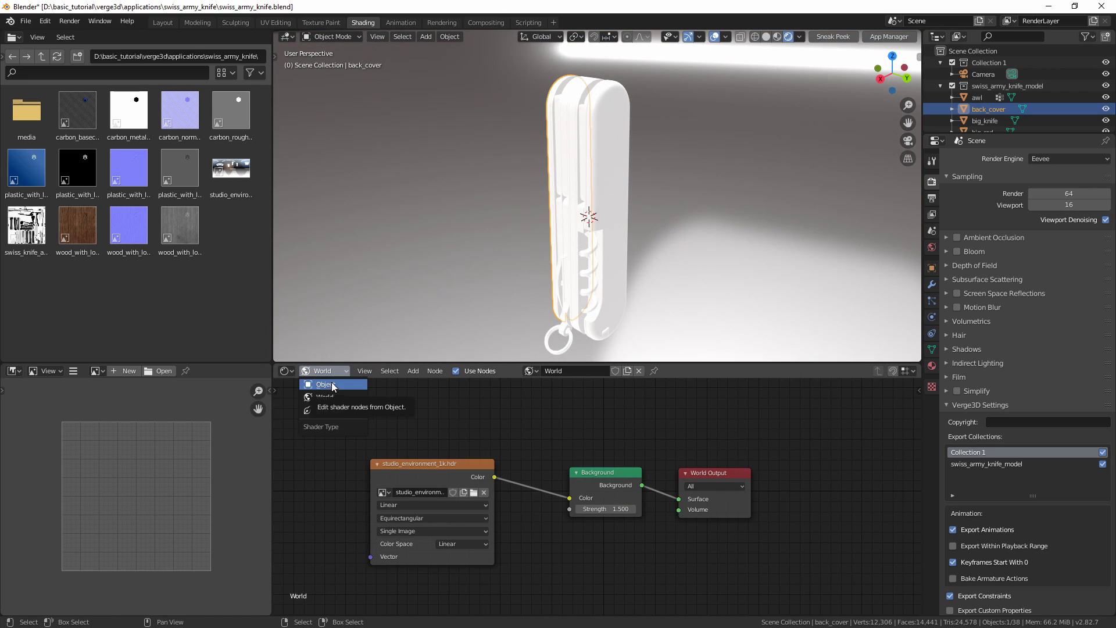
left_click(334, 386)
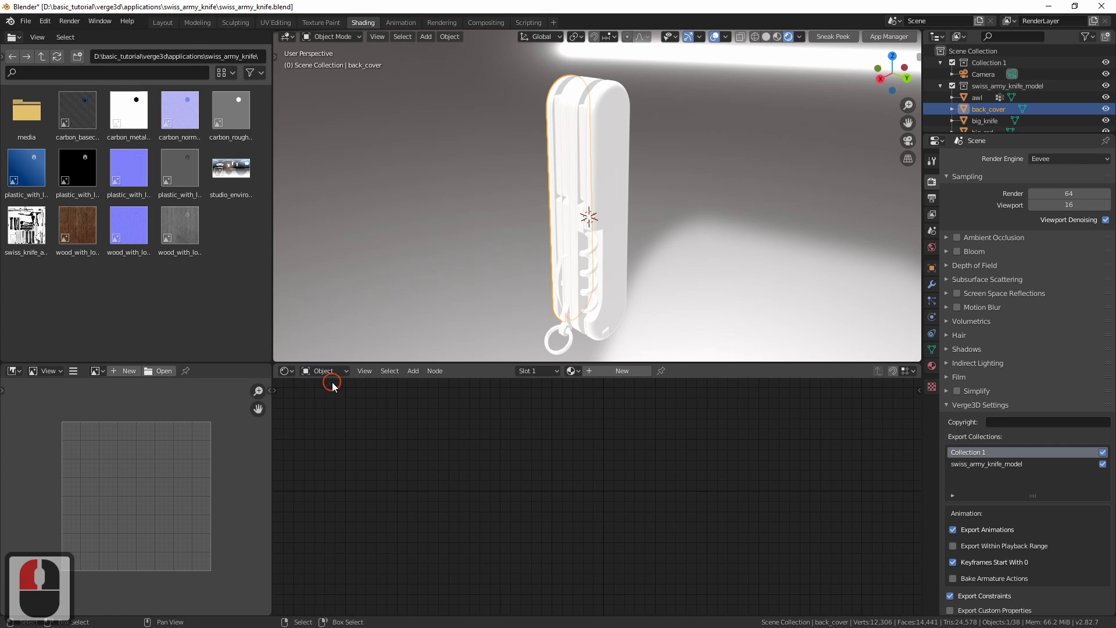
middle_click_drag(593, 521, 570, 501)
left_click(932, 365)
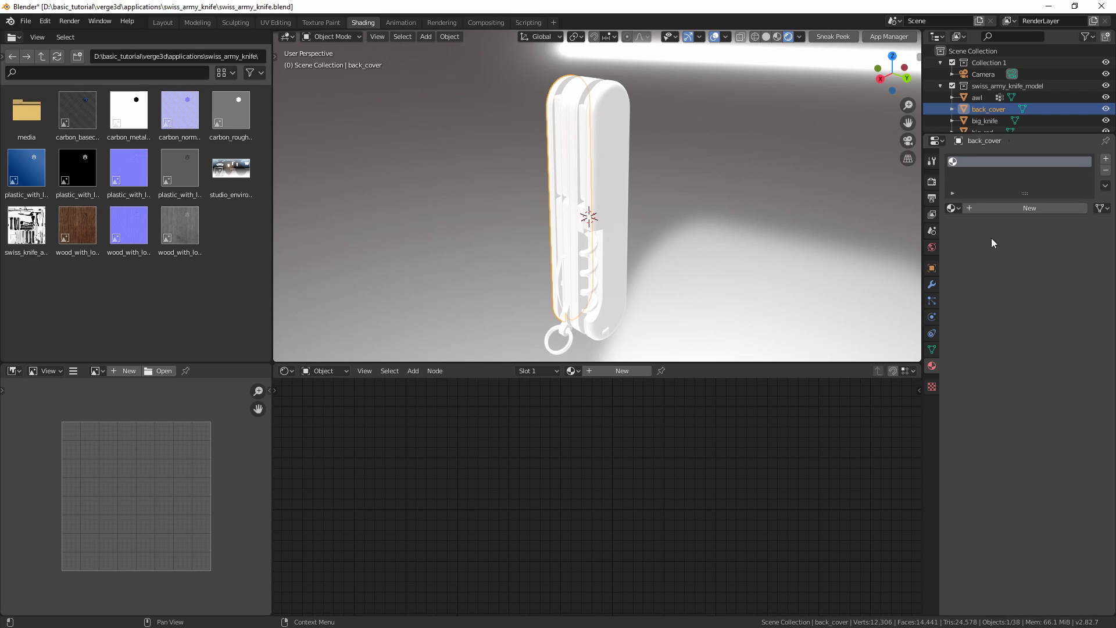
left_click(1026, 209)
double_click(994, 207)
type("p")
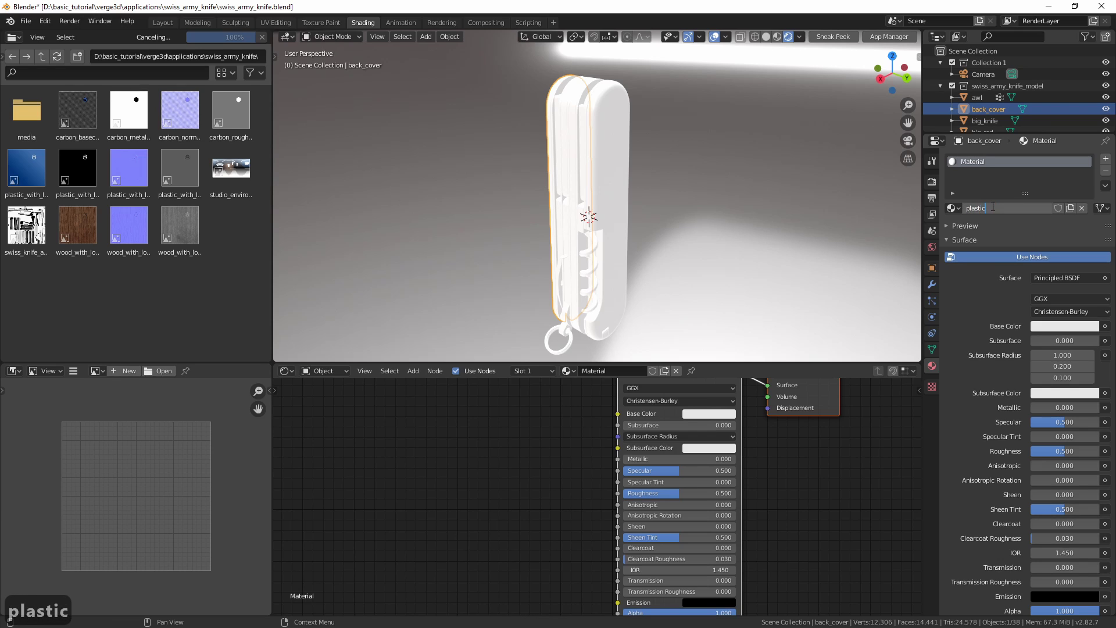
type("lastic")
key("Return")
Enlarge the shader editor so the plastic material's whole Principled BSDF node fits, with the back cover facing the view.
middle_click_drag(573, 177, 674, 168)
middle_click_drag(637, 205, 629, 194, "shift")
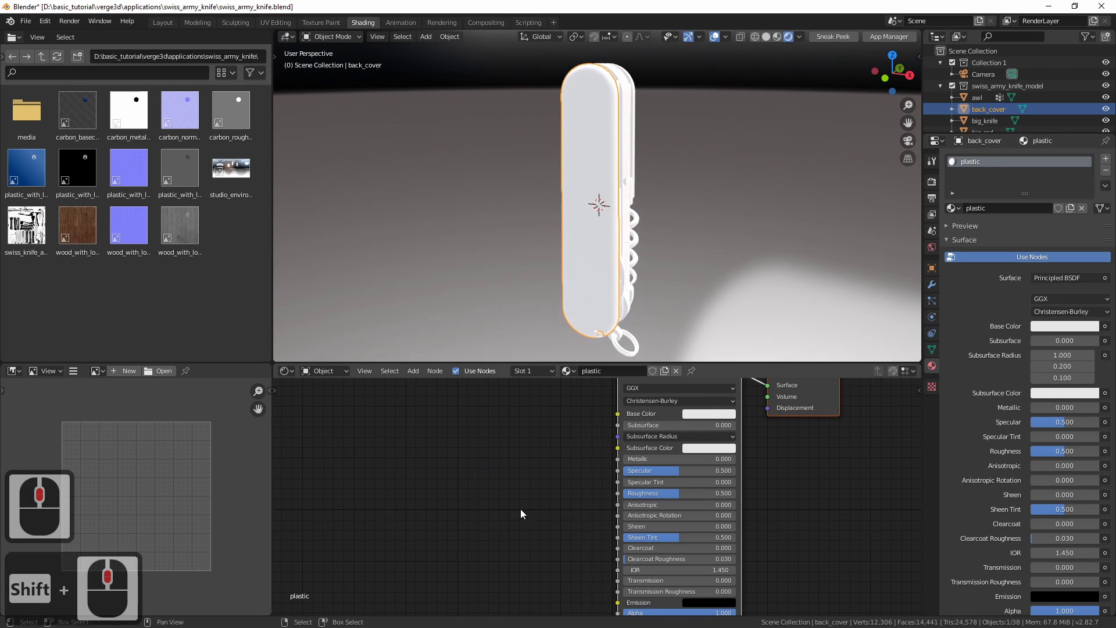
scroll(526, 488, "down", 3)
scroll(605, 459, "up", 7)
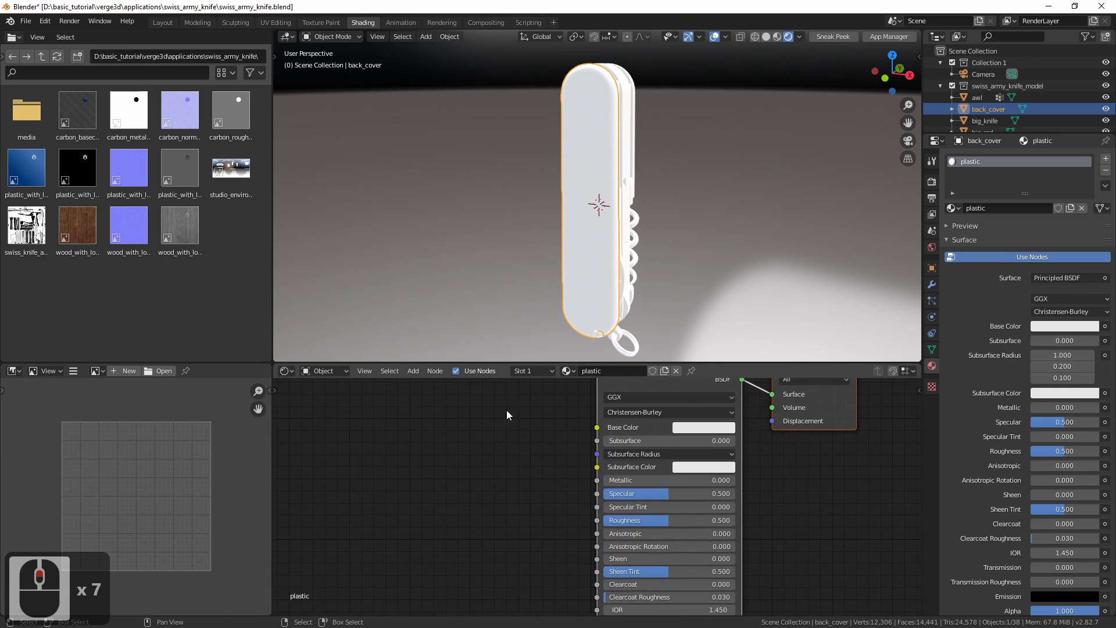
middle_click_drag(506, 416, 482, 462)
scroll(606, 436, "down", 9)
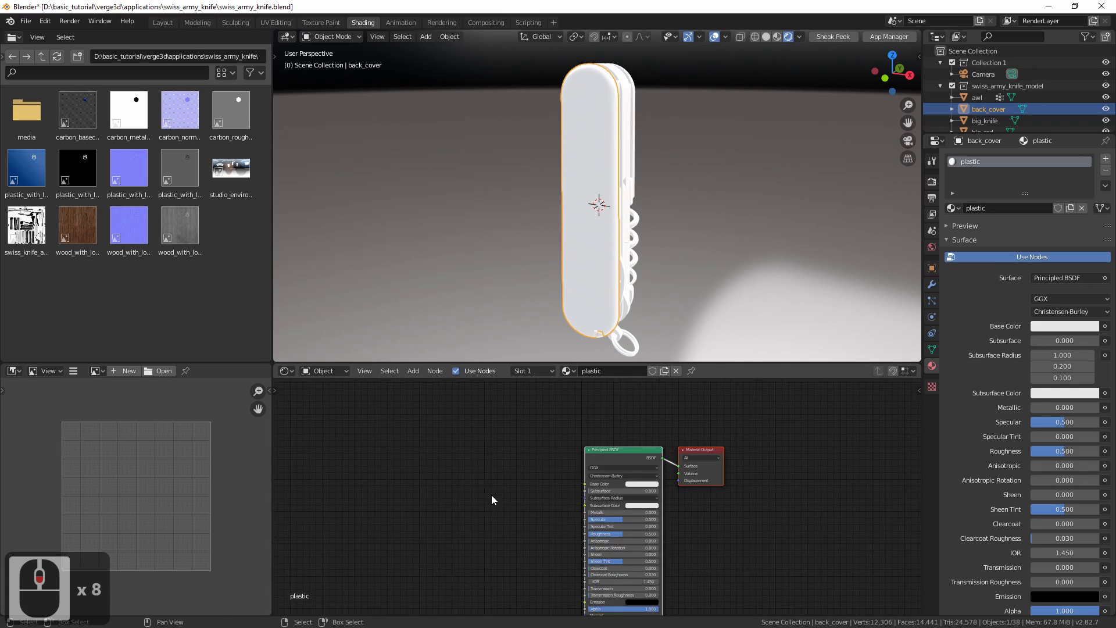
middle_click_drag(495, 503, 506, 468)
left_click_drag(787, 362, 790, 304)
scroll(547, 414, "up", 4)
middle_click_drag(549, 418, 605, 412)
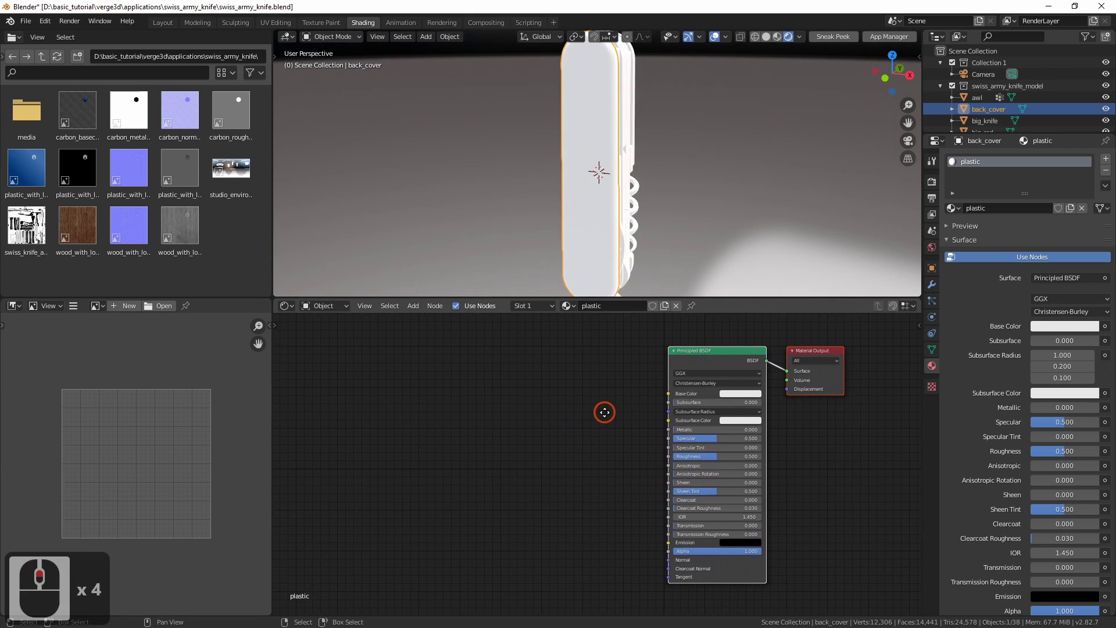
Add plastic_with_logo_basecolor.png to the plastic material as an image texture and connect its Color to Base Color.
left_click_drag(27, 169, 463, 350)
left_click_drag(521, 353, 668, 394)
left_click_drag(498, 371, 503, 361)
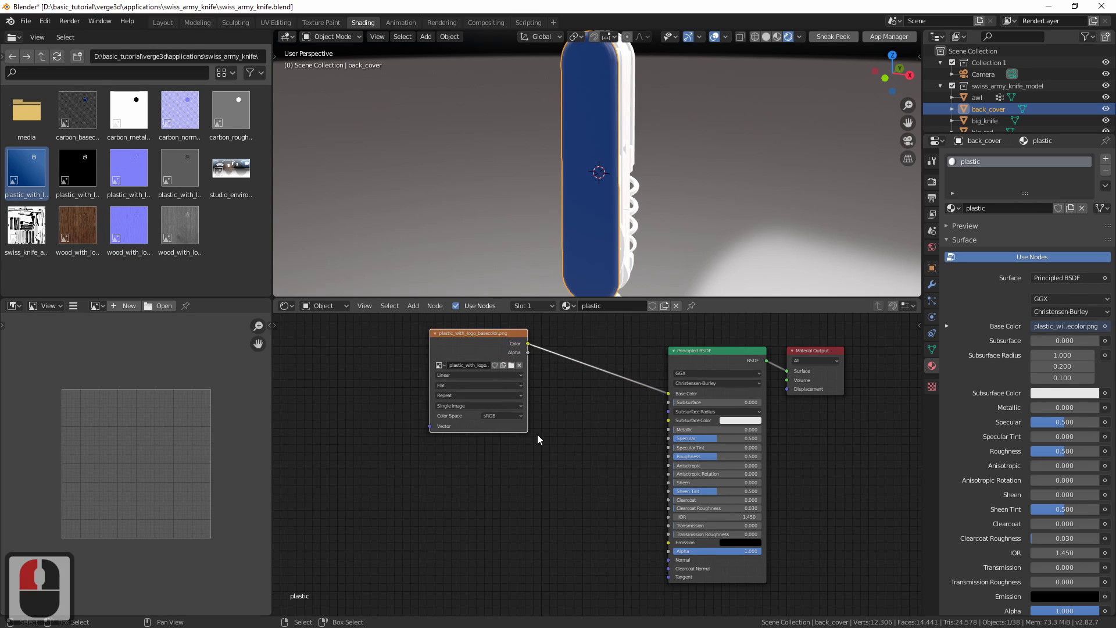
Add the plastic metallic texture as an image node below the base color and connect its Color to Metallic.
left_click(69, 181)
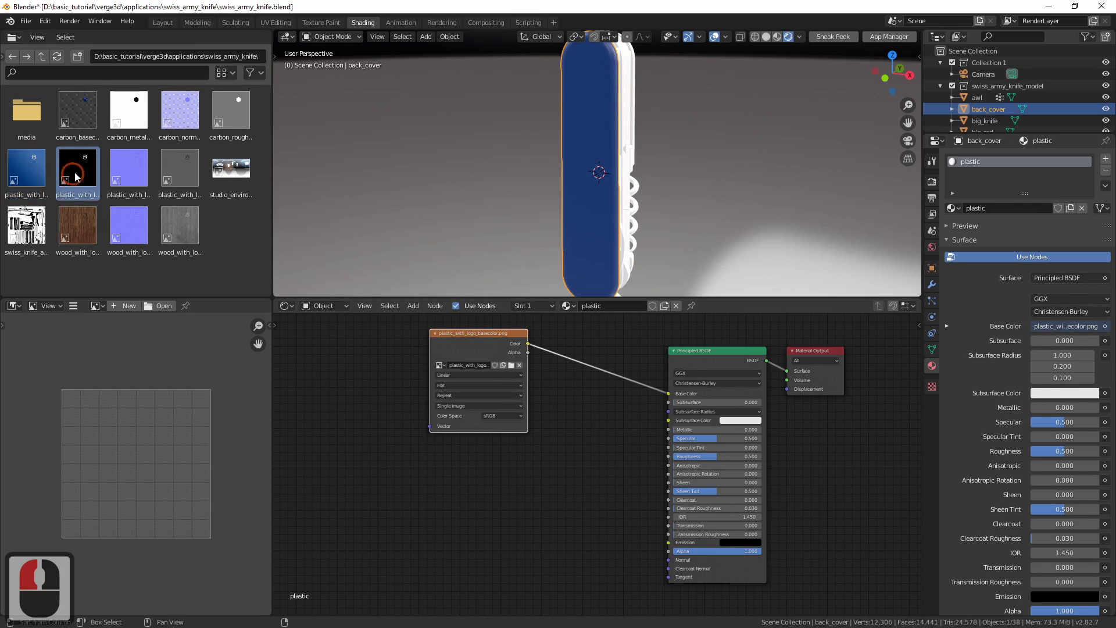
left_click_drag(76, 176, 463, 462)
left_click_drag(533, 468, 672, 432)
left_click_drag(503, 468, 507, 463)
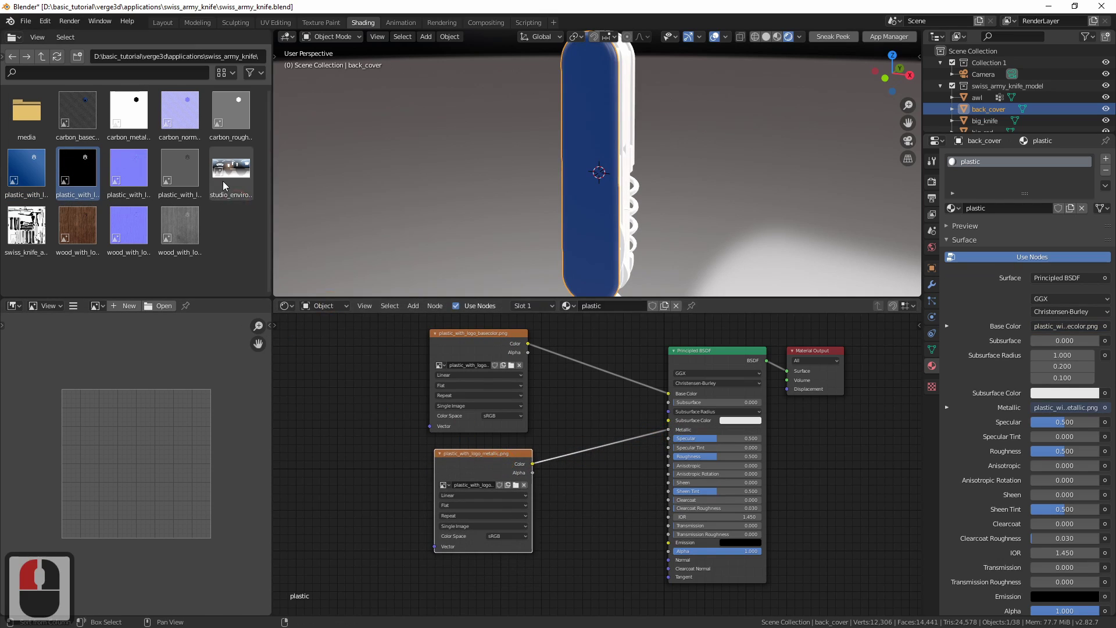
Add plastic_with_logo_roughness.png below the metallic texture and connect its Color to Roughness on the Principled BSDF.
left_click_drag(190, 175, 583, 543)
middle_click_drag(585, 471, 567, 393)
left_click_drag(614, 456, 467, 476)
middle_click_drag(570, 457, 561, 485)
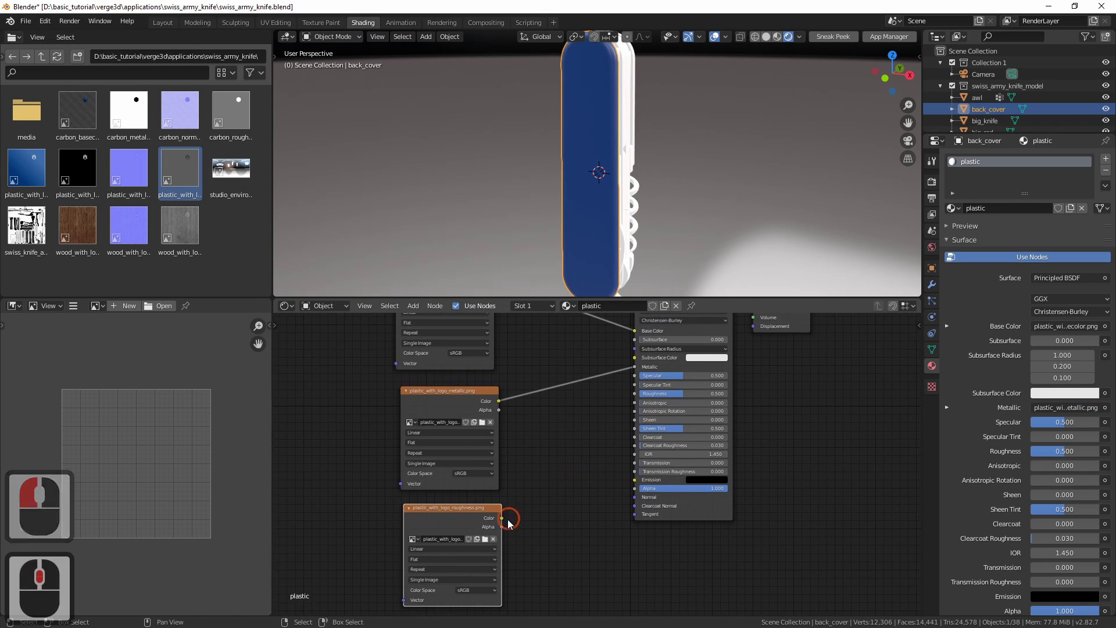
left_click_drag(502, 518, 528, 503)
left_click_drag(611, 409, 635, 393)
Rearrange the base color, metallic and roughness image nodes into a tidy, evenly spaced column beside the Principled BSDF.
scroll(558, 448, "down", 3)
right_click(469, 384)
key("g")
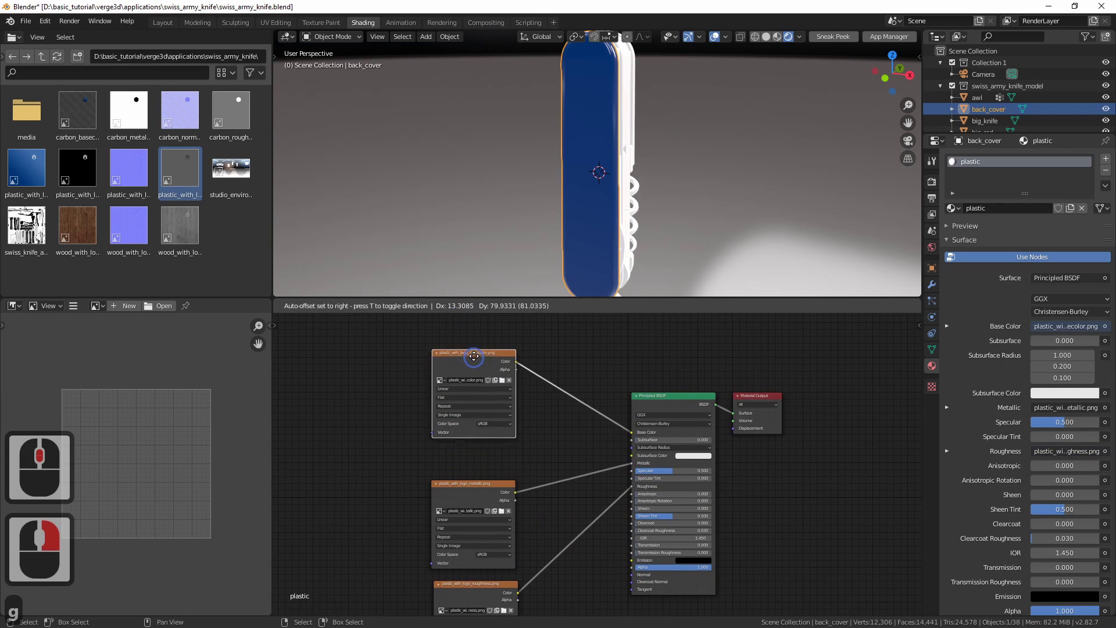
left_click(471, 343)
right_click(464, 492)
key("g")
left_click(461, 440)
middle_click_drag(509, 549, 516, 483)
left_click_drag(492, 526, 485, 496)
Add plastic_with_logo_normal.png below the roughness texture and connect its Color to the Principled BSDF's Normal input.
left_click(136, 168)
left_click_drag(138, 177, 591, 491)
scroll(575, 448, "up", 1)
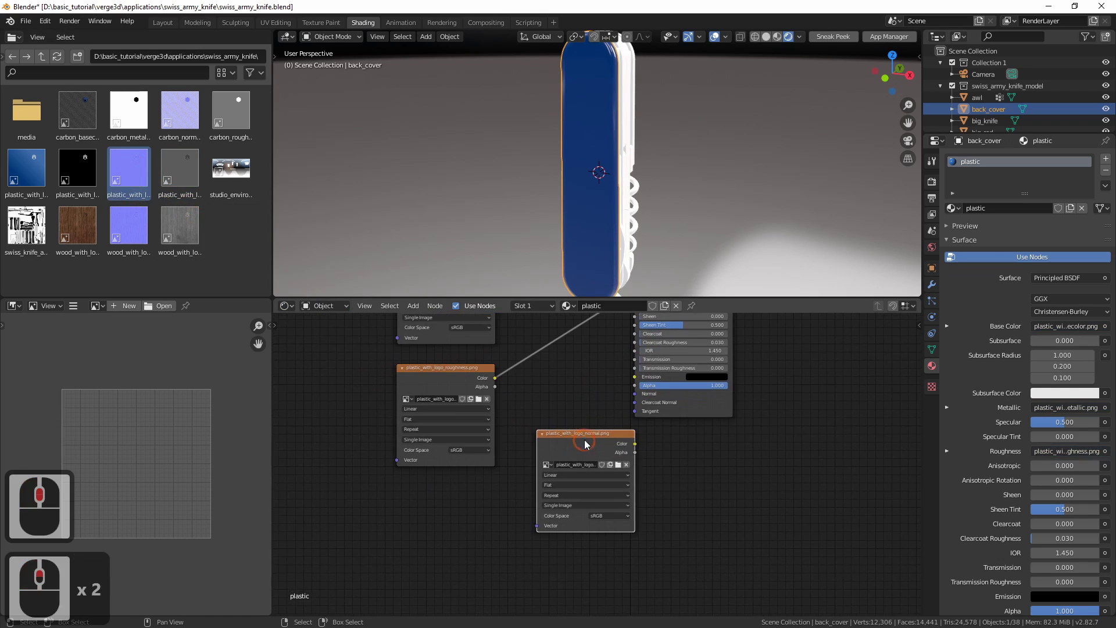
left_click_drag(574, 448, 637, 407)
scroll(565, 462, "up", 1)
Assign the existing plastic material to the knife's front cover and bring its logo into view.
middle_click_drag(551, 134, 612, 119)
left_click(612, 120)
left_click(969, 209)
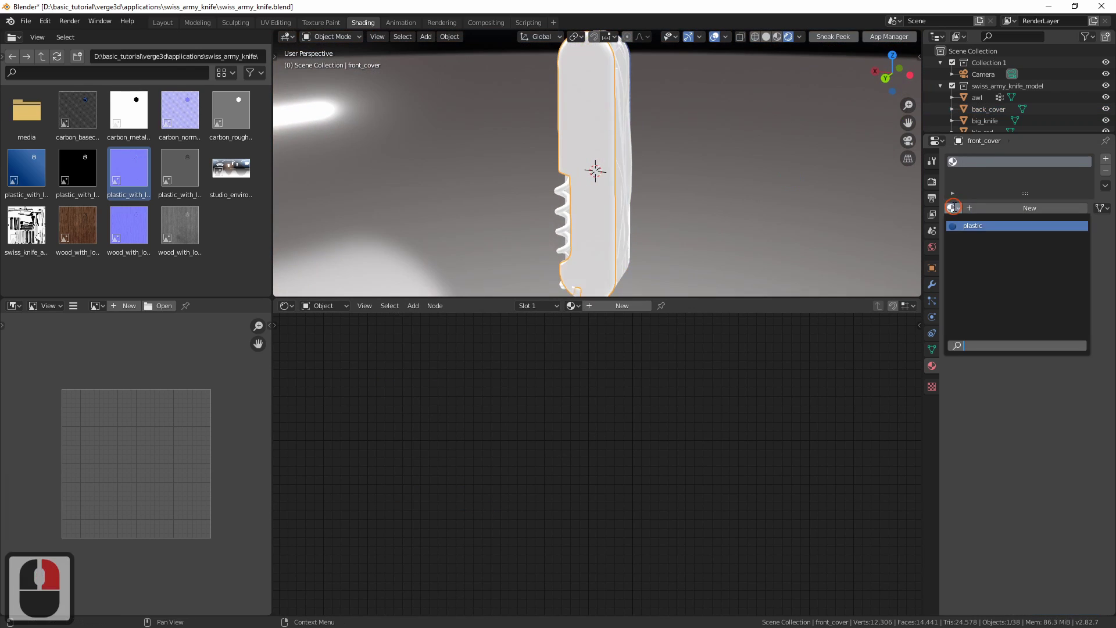
left_click(979, 226)
middle_click_drag(643, 154, 583, 156, "shift")
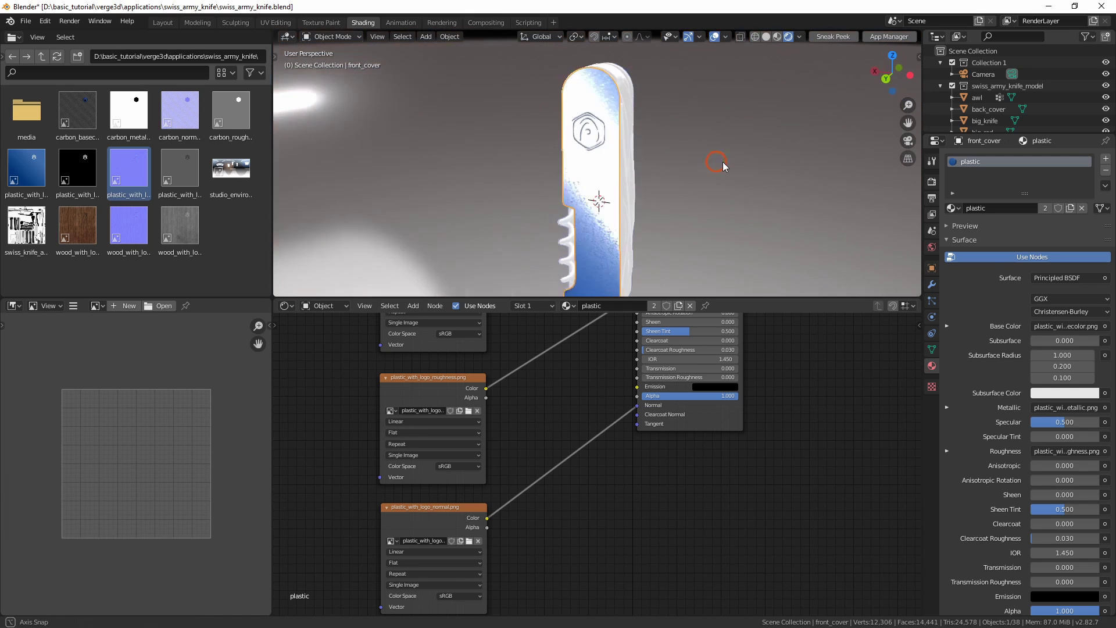
middle_click_drag(724, 162, 726, 162)
middle_click_drag(625, 185, 633, 167, "shift")
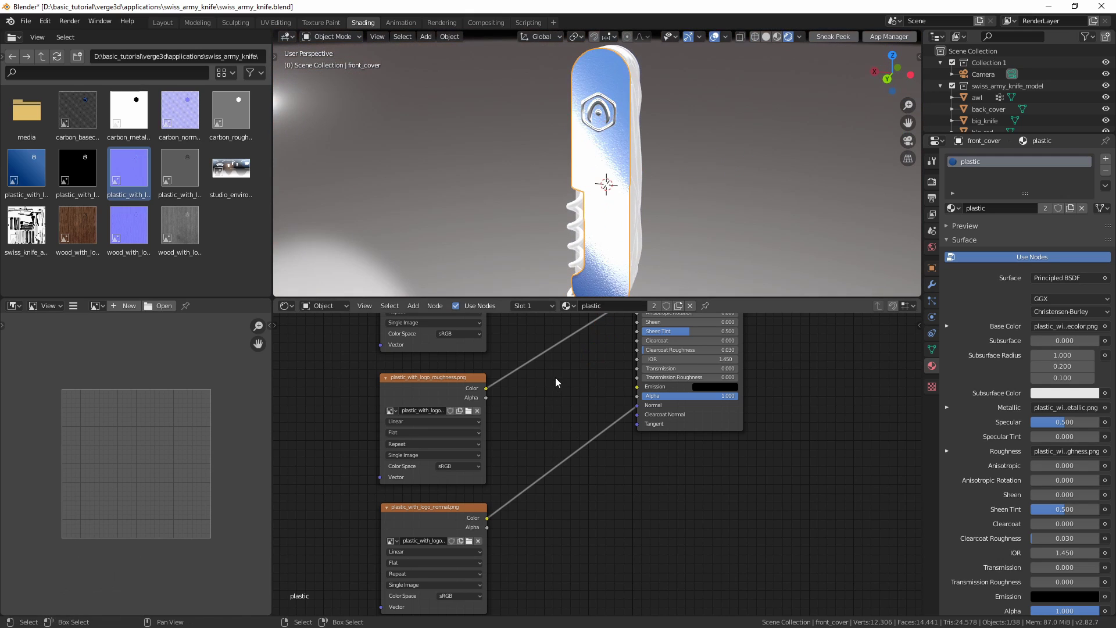
Set the color space of the plastic_with_logo_metallic.png texture to Non-Color.
middle_click_drag(557, 375, 605, 462)
scroll(574, 483, "up", 1)
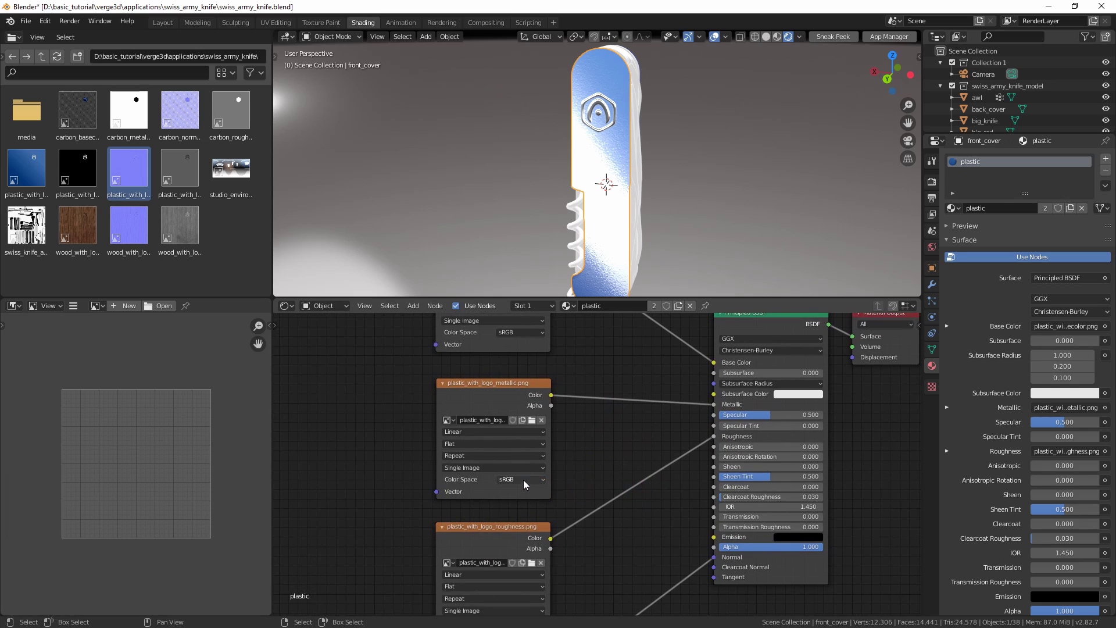
middle_click_drag(558, 368, 606, 451)
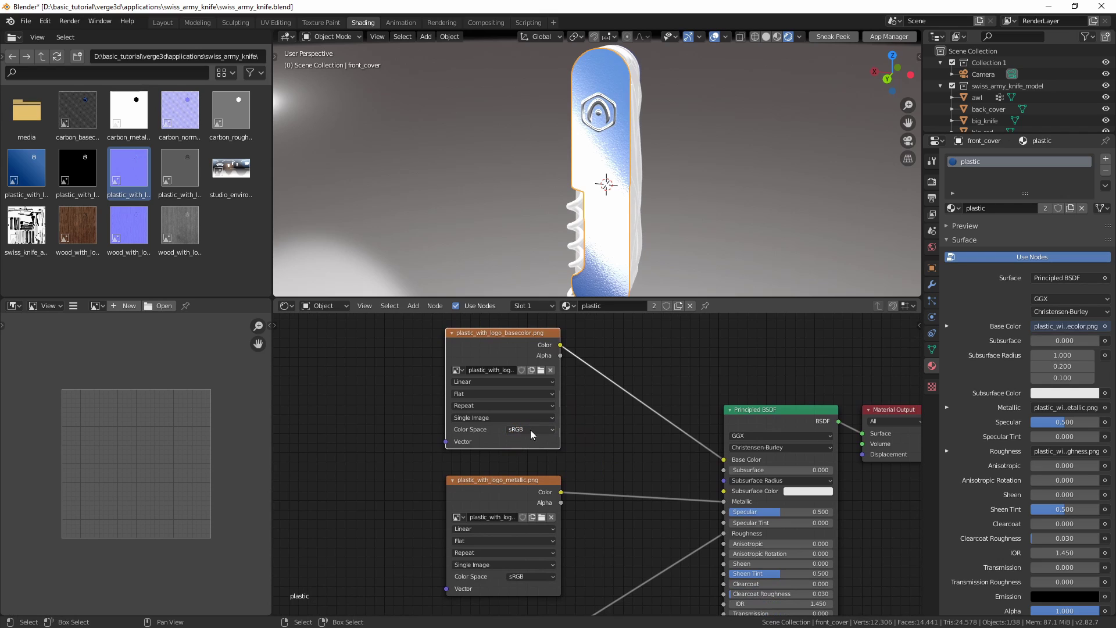
scroll(600, 516, "up", 3)
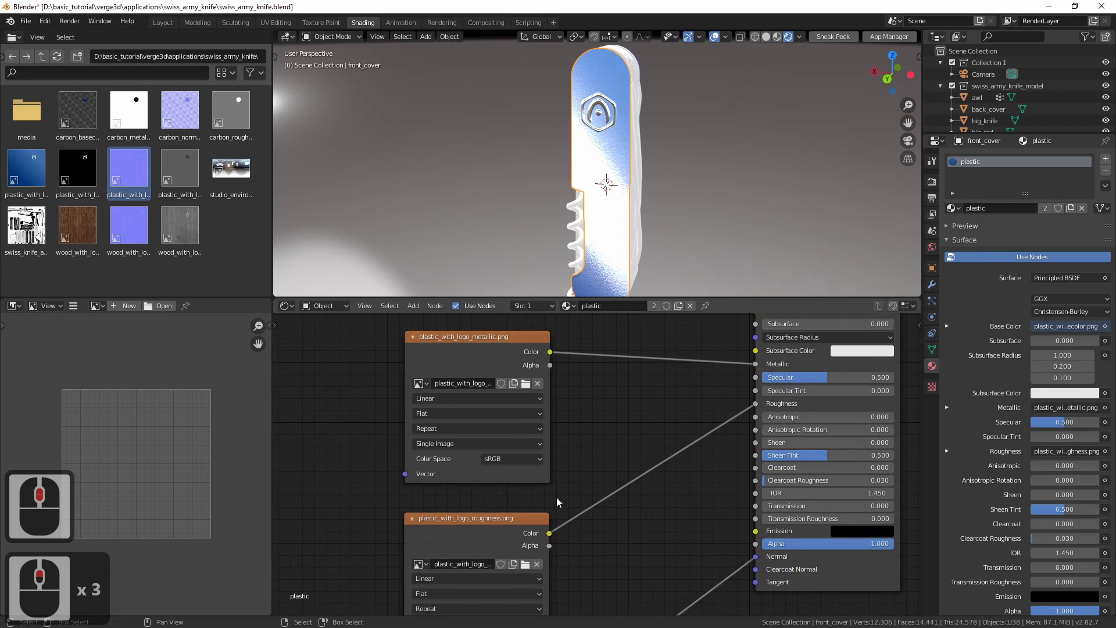
left_click(479, 341)
left_click(496, 465)
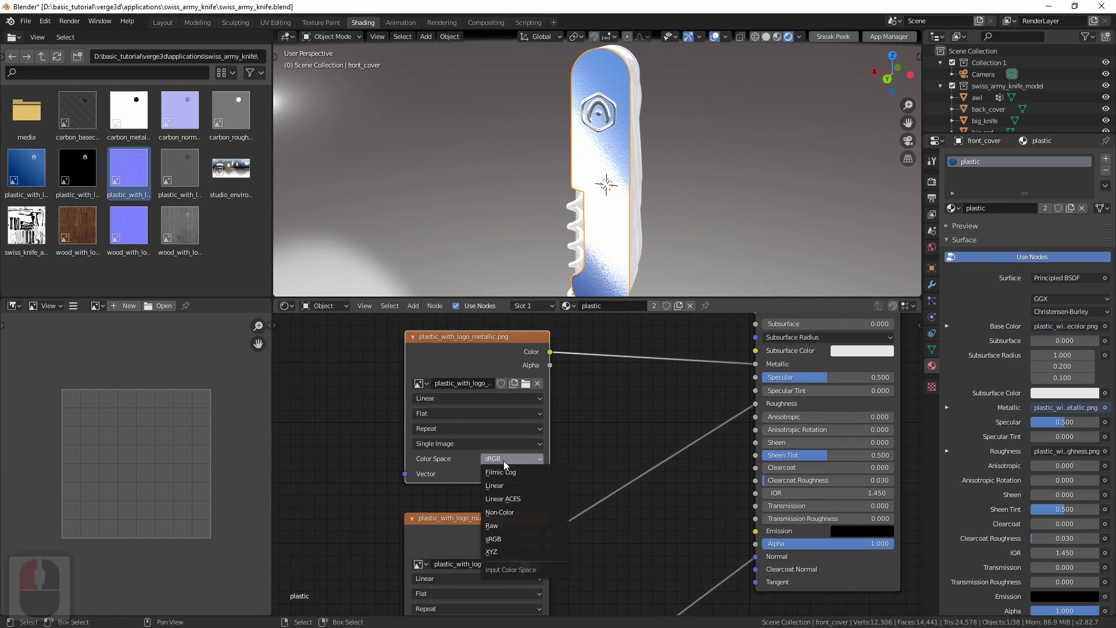
left_click(498, 512)
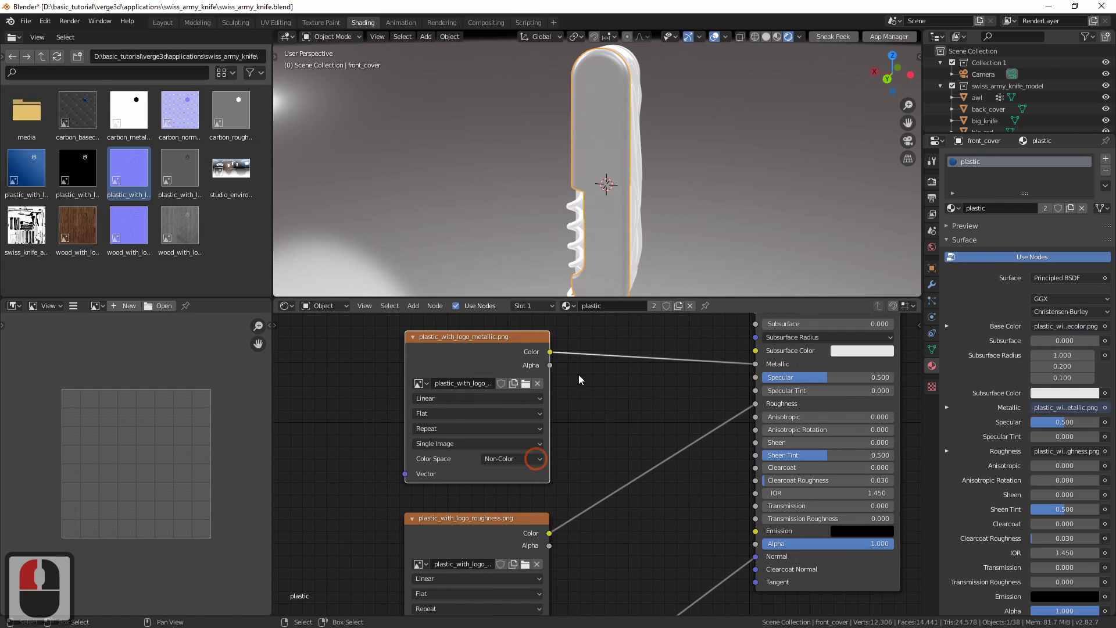
Set the color space of both the roughness and the normal image textures to Non-Color.
middle_click_drag(619, 424, 628, 316)
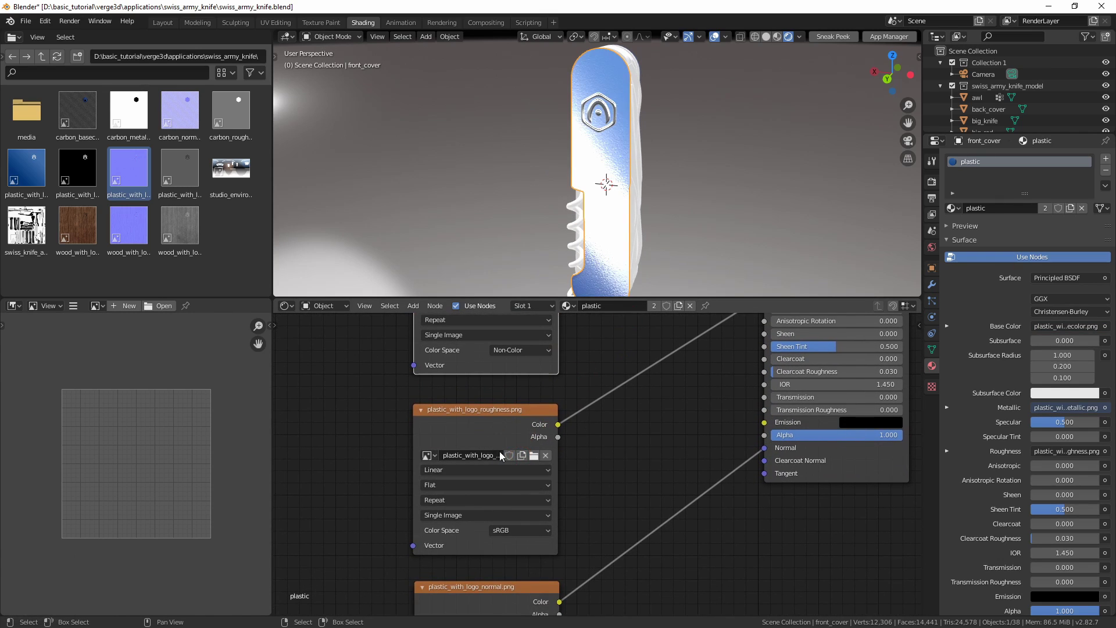
left_click(507, 532)
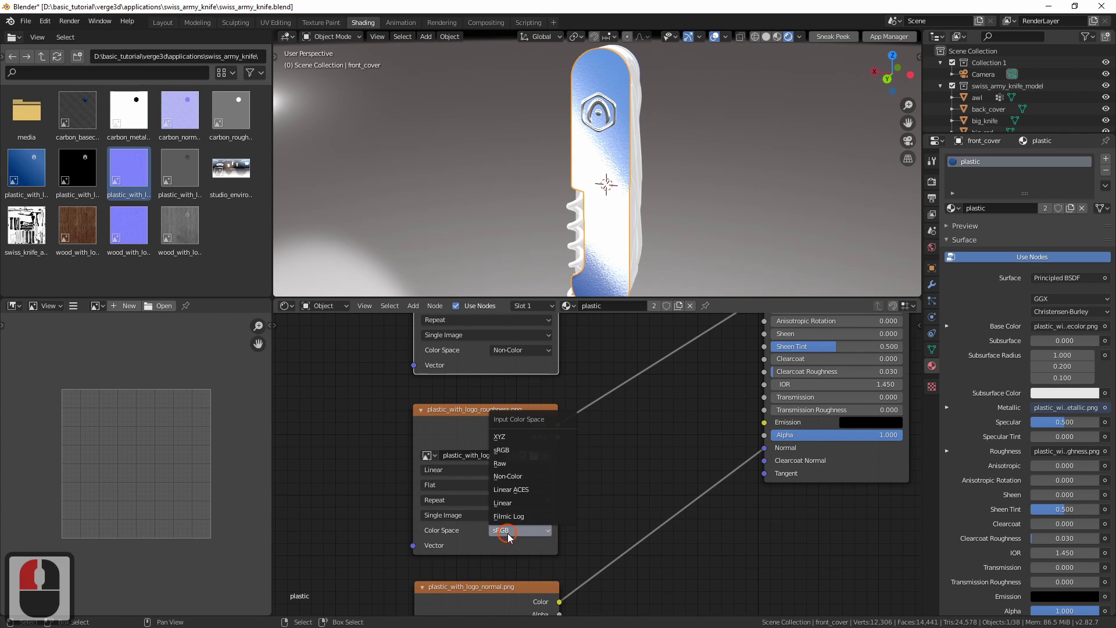
left_click(523, 480)
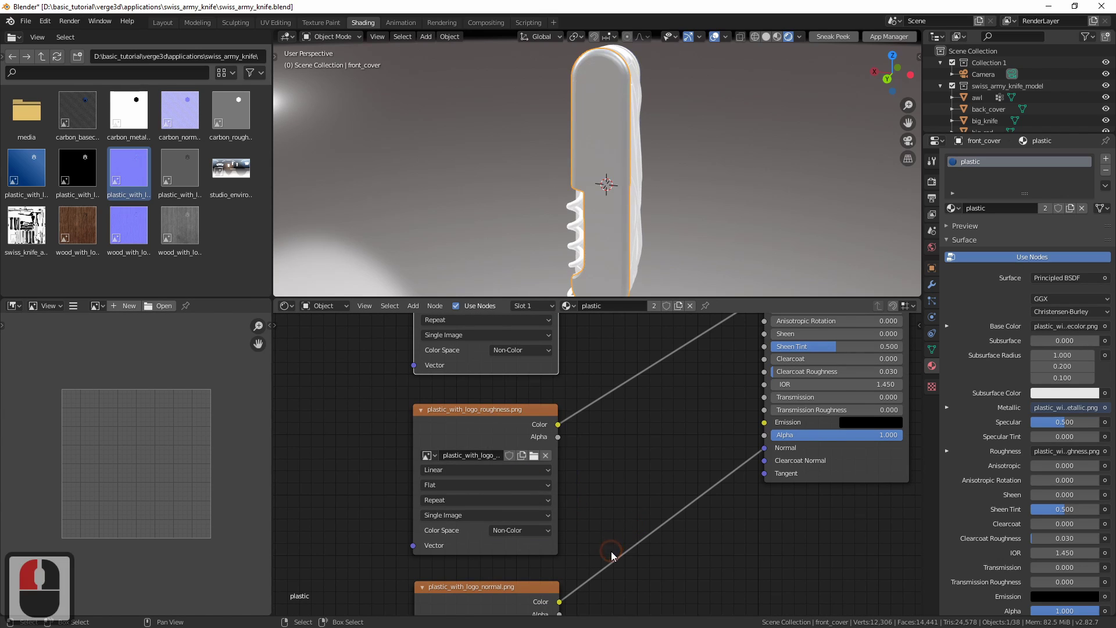
middle_click_drag(611, 556, 581, 401)
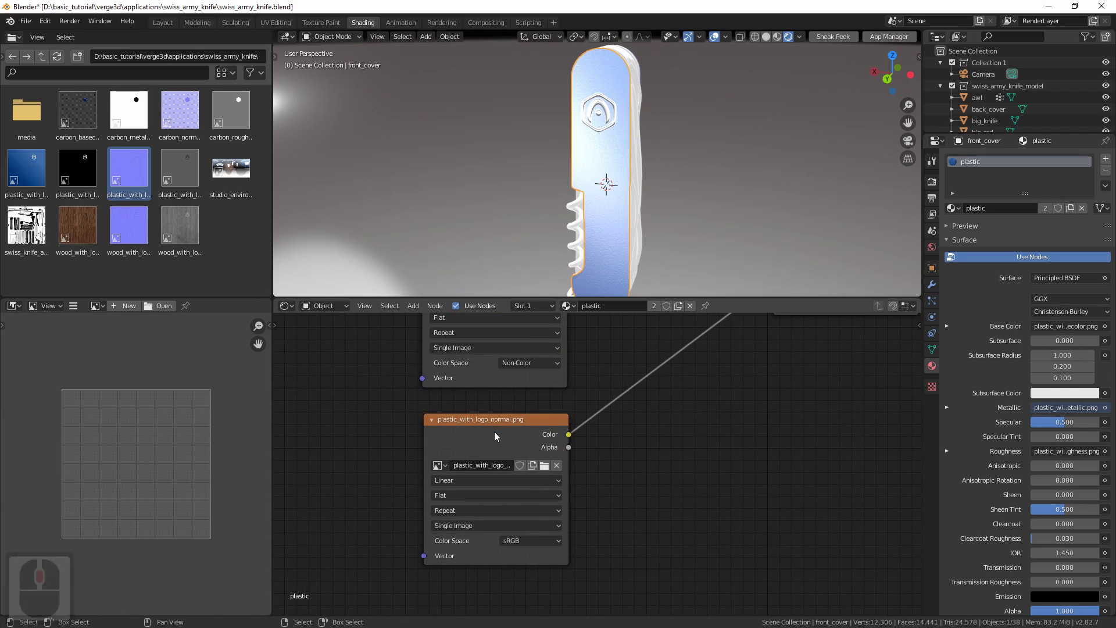
left_click(517, 541)
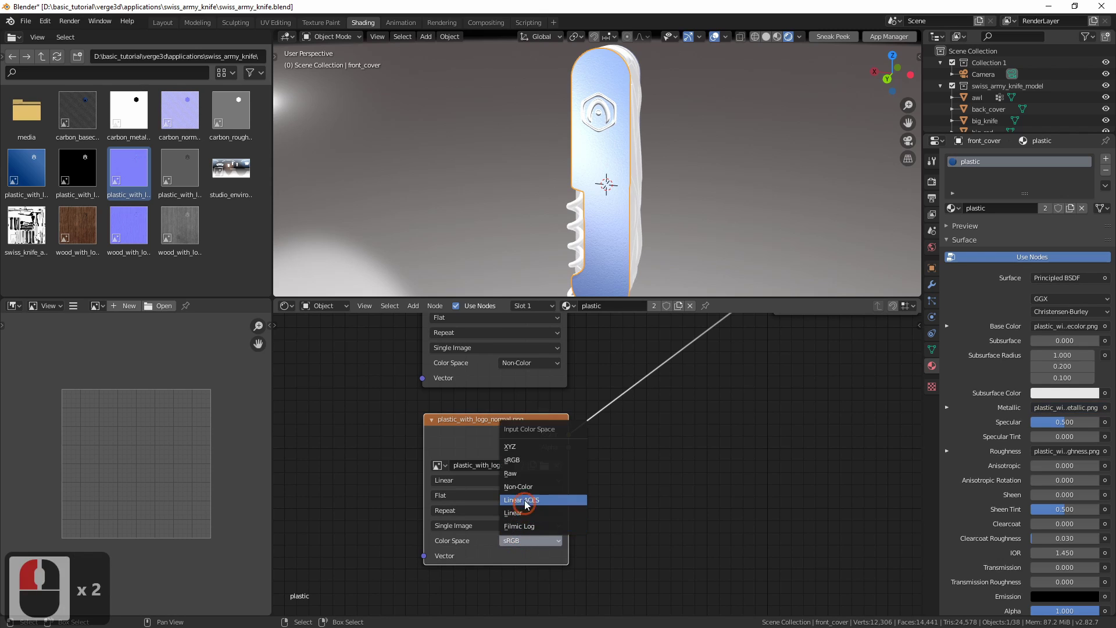
left_click(523, 487)
Insert a Normal Map node on the link between the normal texture's Color and the Principled BSDF's Normal input.
middle_click_drag(688, 432, 605, 487)
scroll(608, 487, "down", 2)
middle_click_drag(633, 450, 621, 462)
key("shift+a")
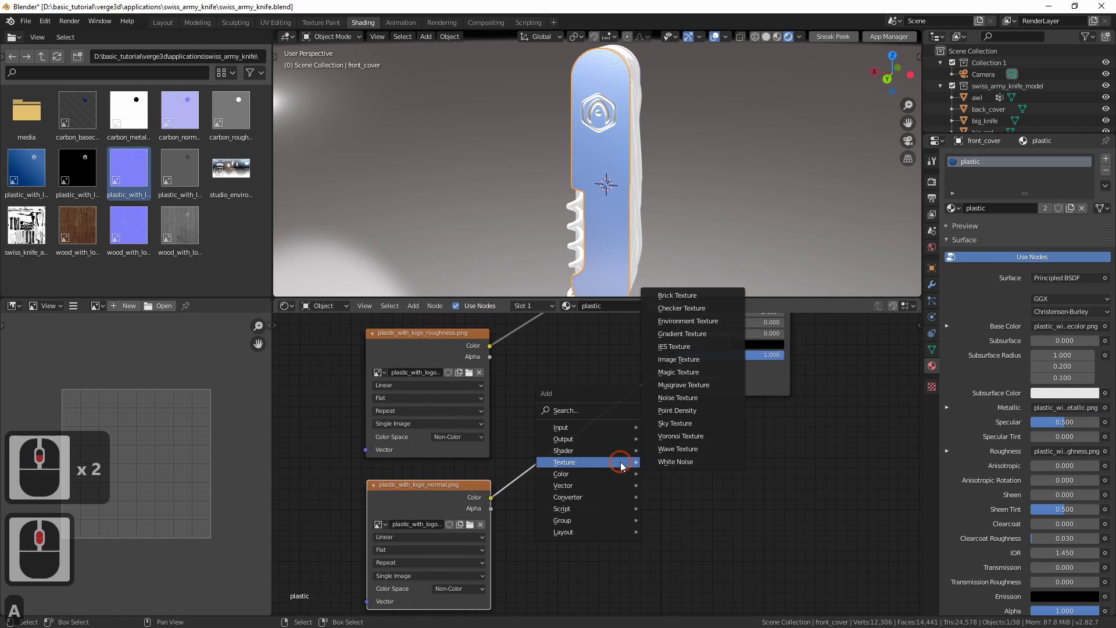
mouse_move(606, 486)
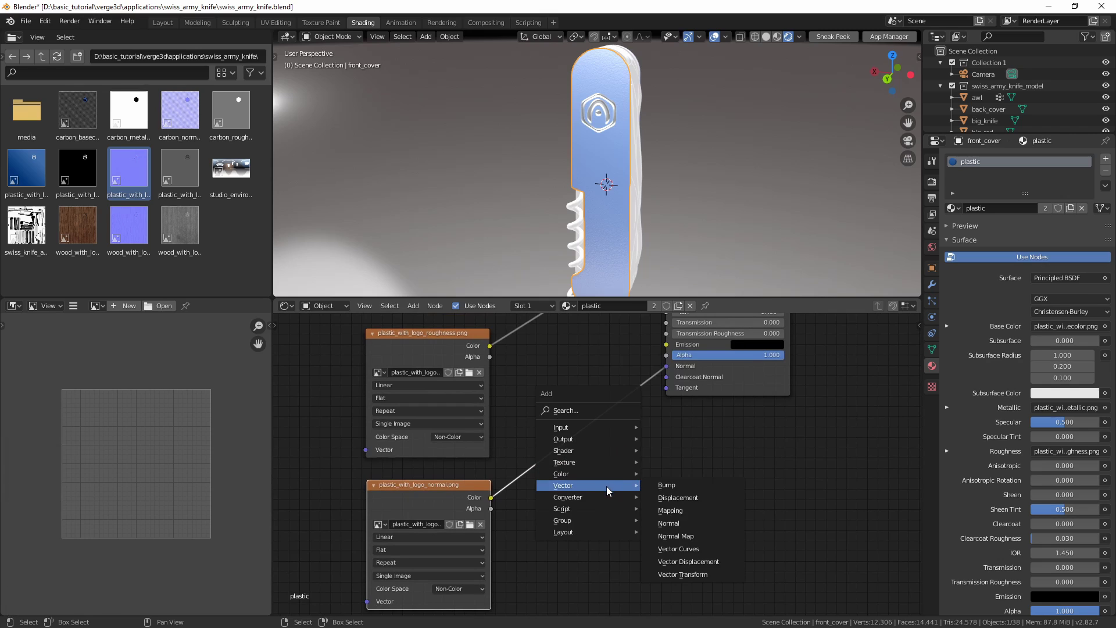
left_click(670, 536)
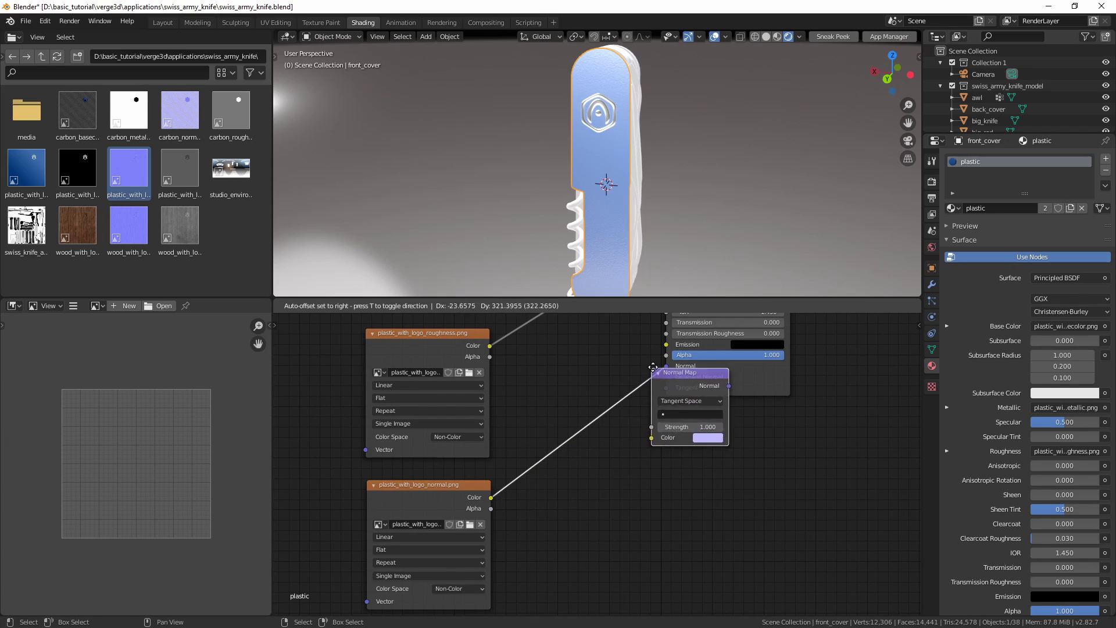
left_click(563, 422)
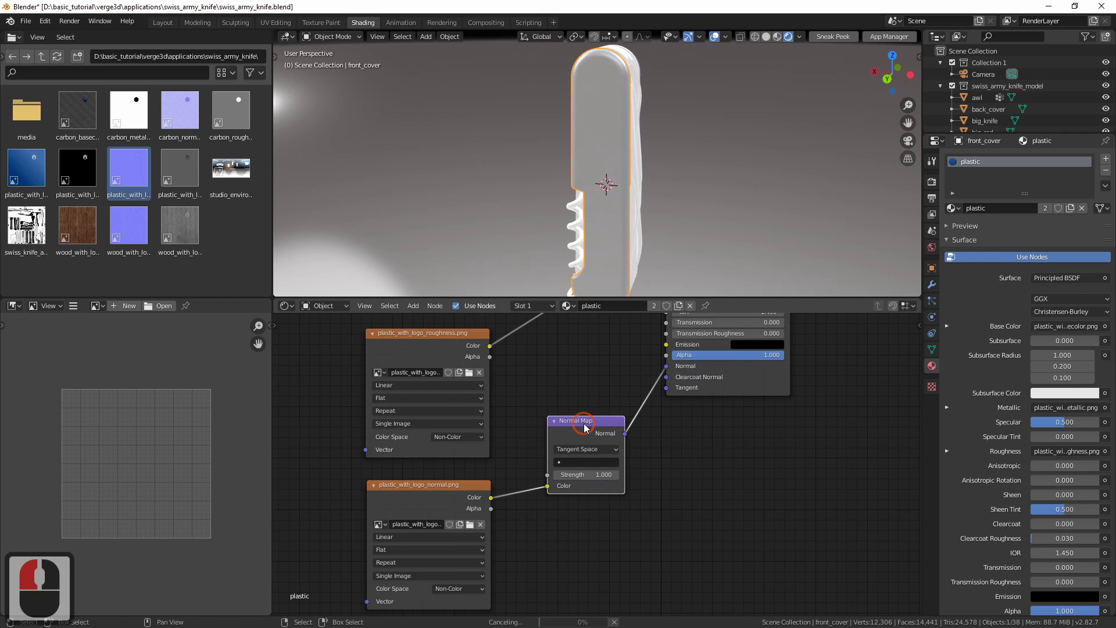
left_click_drag(583, 427, 585, 453)
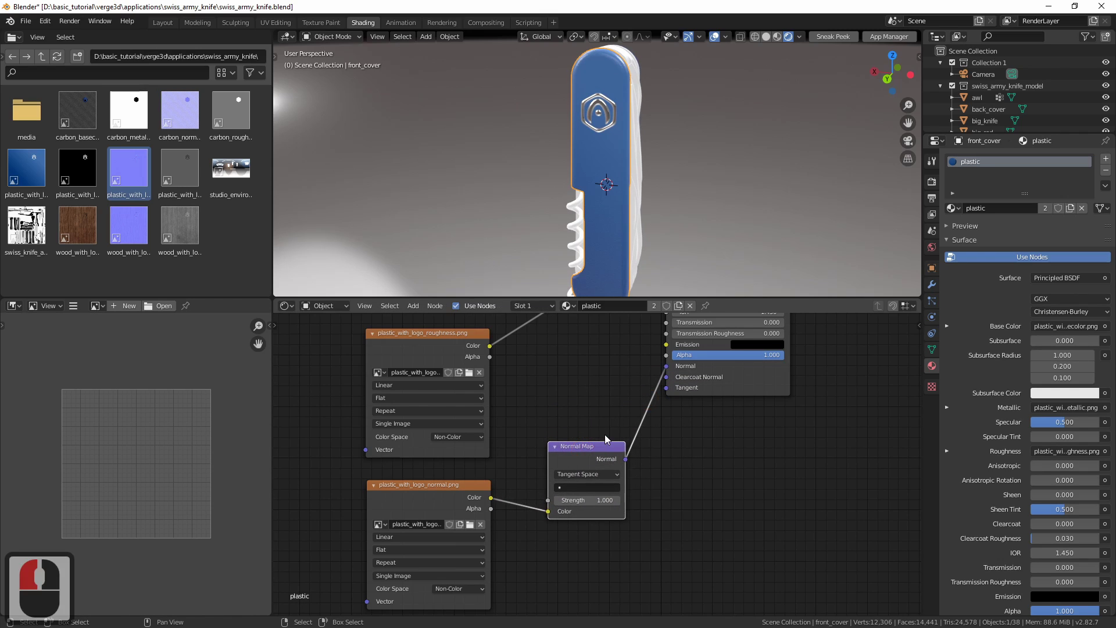
Set the Normal Map node's UV map to texture.
left_click(587, 487)
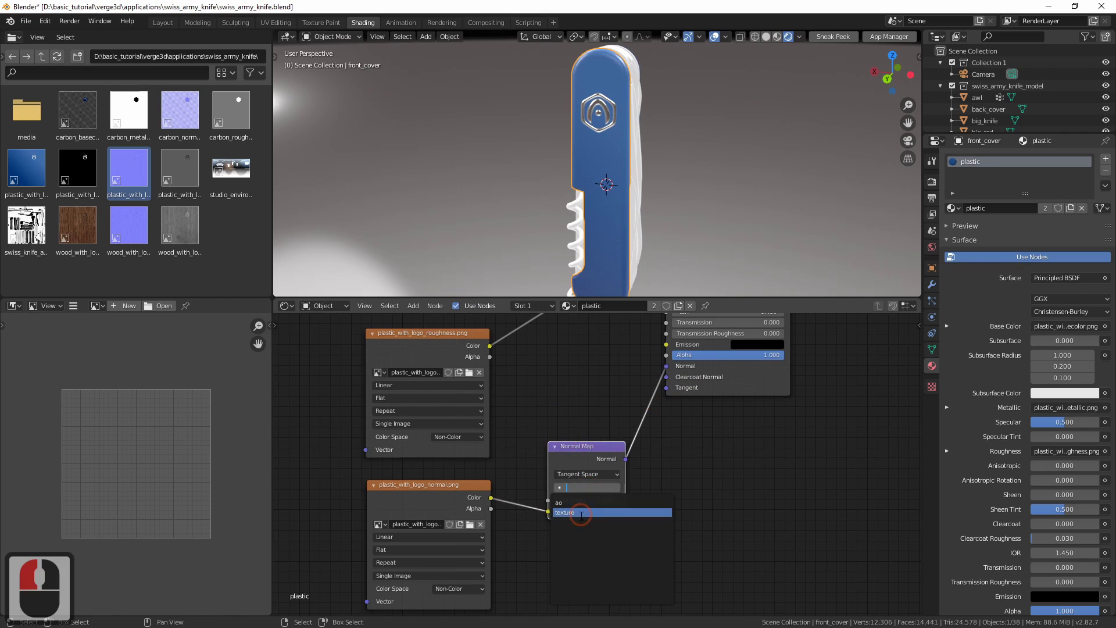
left_click(579, 512)
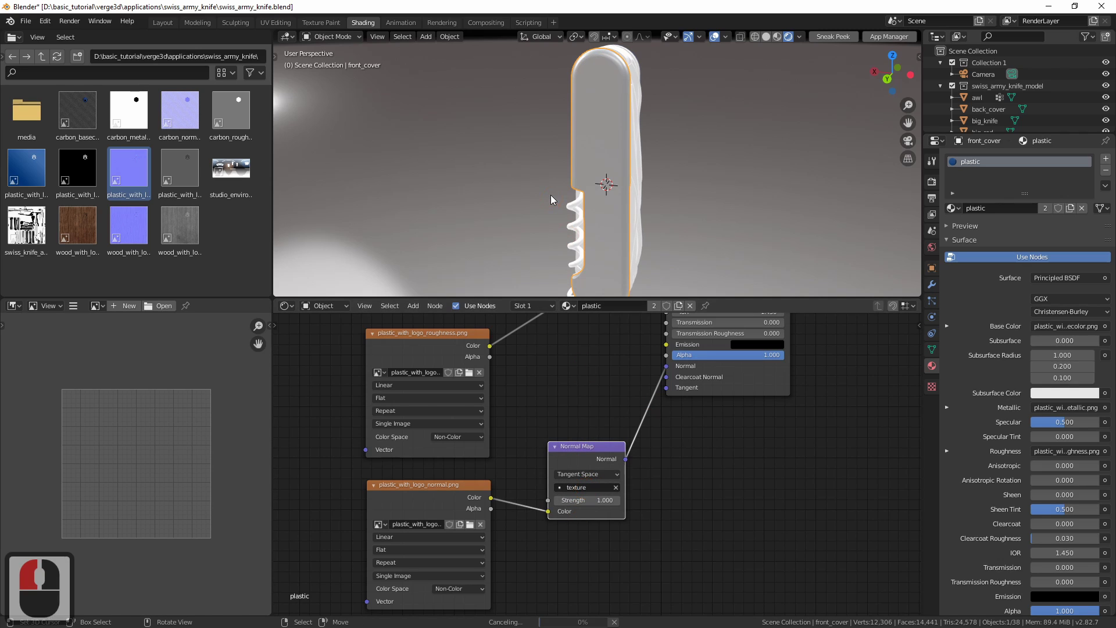
middle_click_drag(600, 211, 634, 192, "shift")
scroll(574, 387, "down", 2)
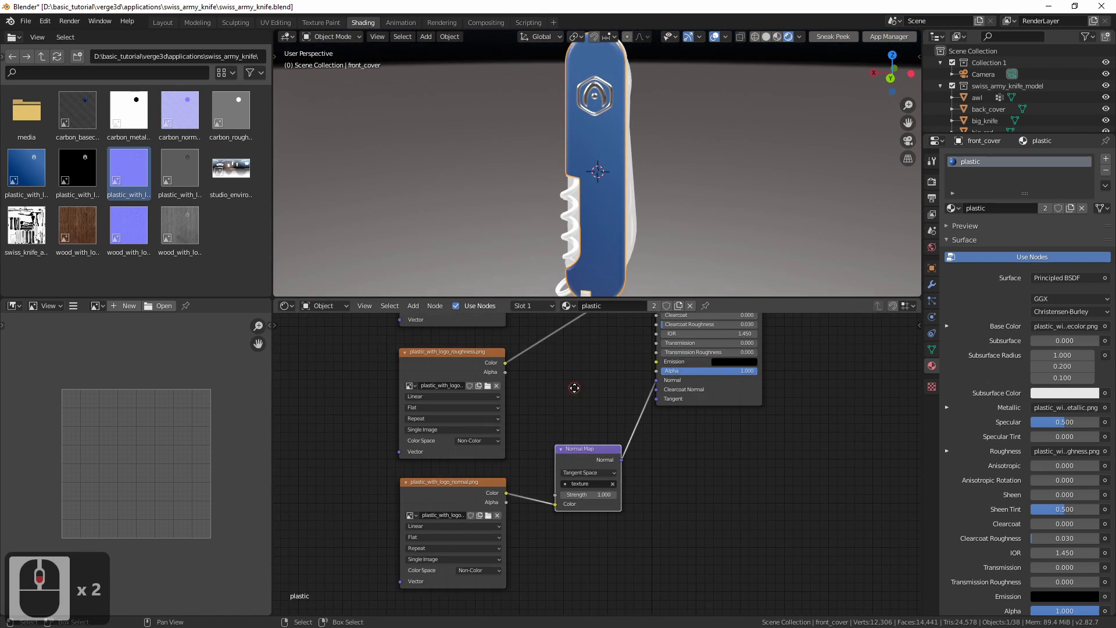
Examine the front cover's UV maps in its mesh data properties, leaving texture as the active one.
middle_click_drag(574, 386, 646, 472)
scroll(647, 472, "down", 4)
left_click(932, 349)
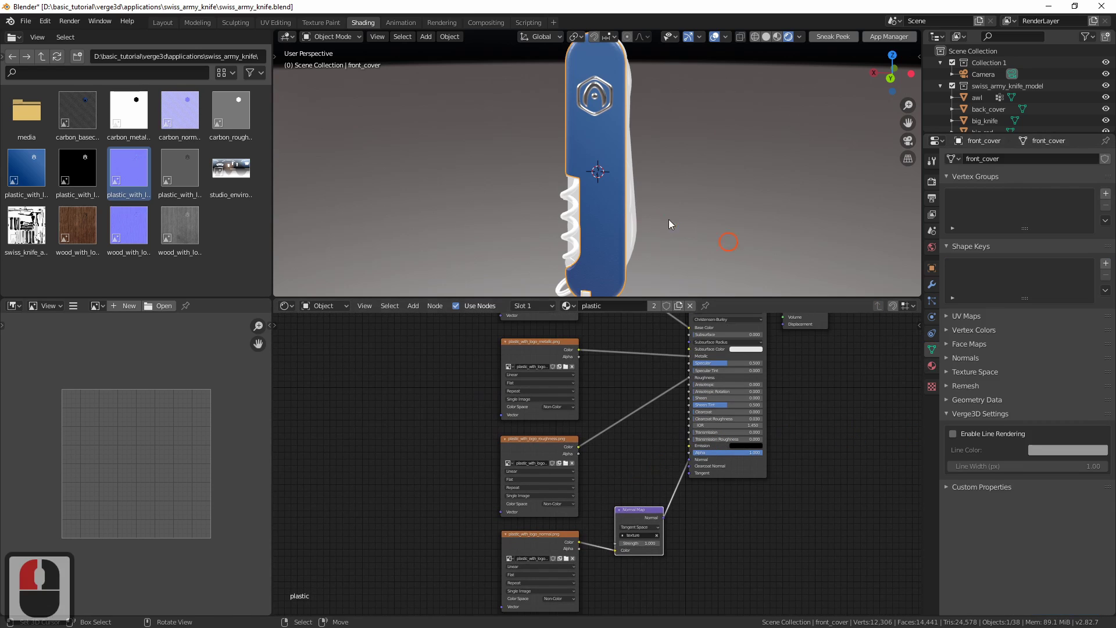
middle_click_drag(636, 205, 588, 195)
mouse_move(649, 154)
middle_mouse_down()
mouse_move(574, 148)
mouse_move(629, 155)
middle_mouse_up()
left_click(621, 141)
left_click(630, 155)
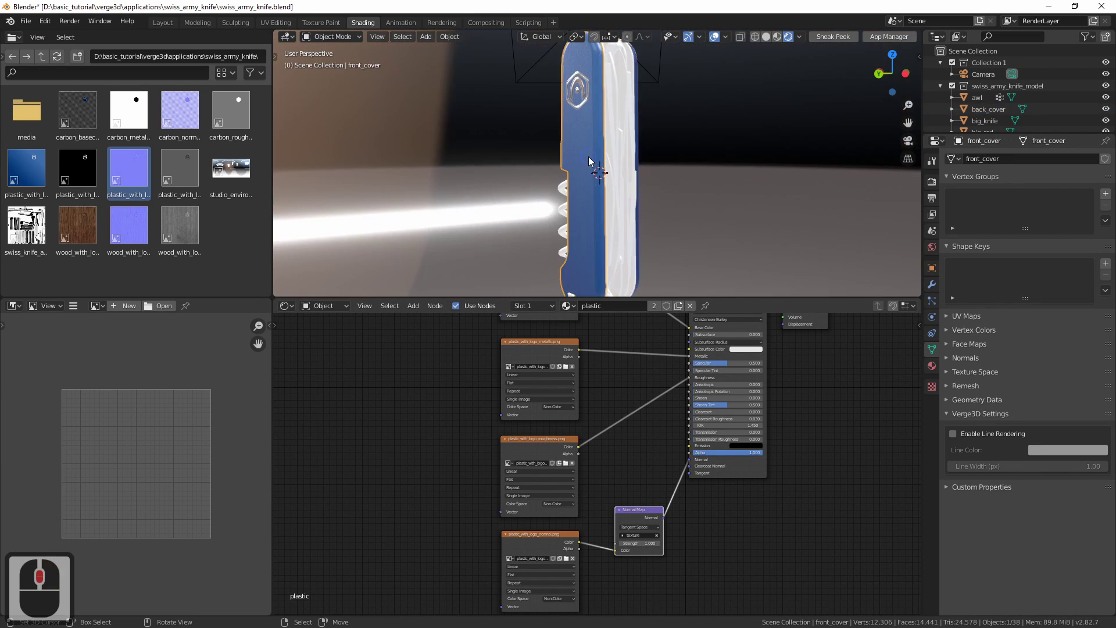
left_click(966, 316)
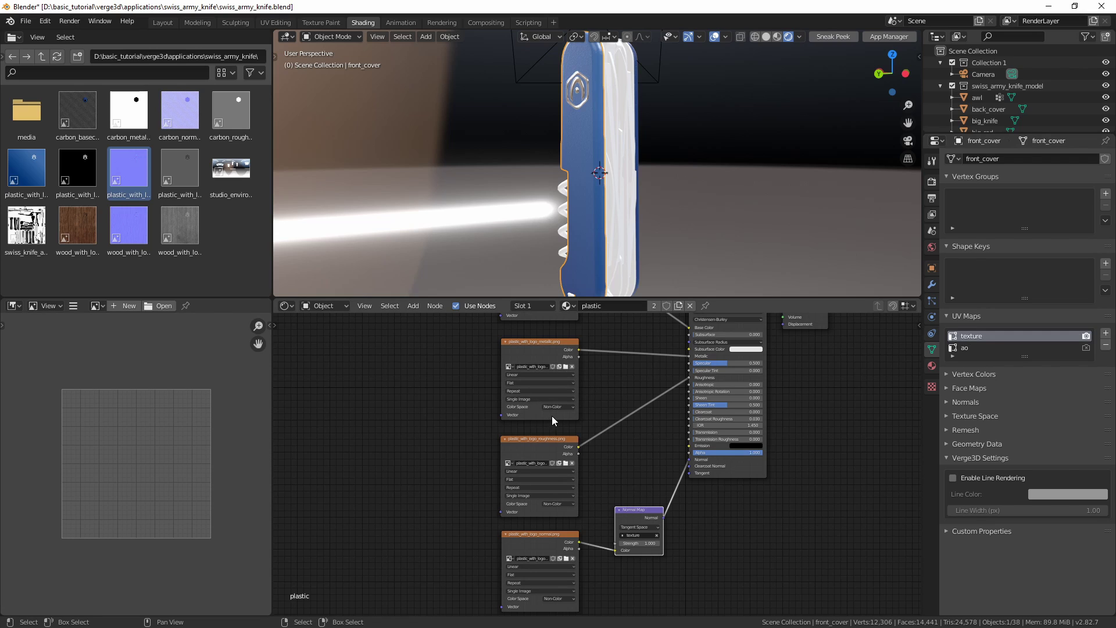
left_click(973, 347)
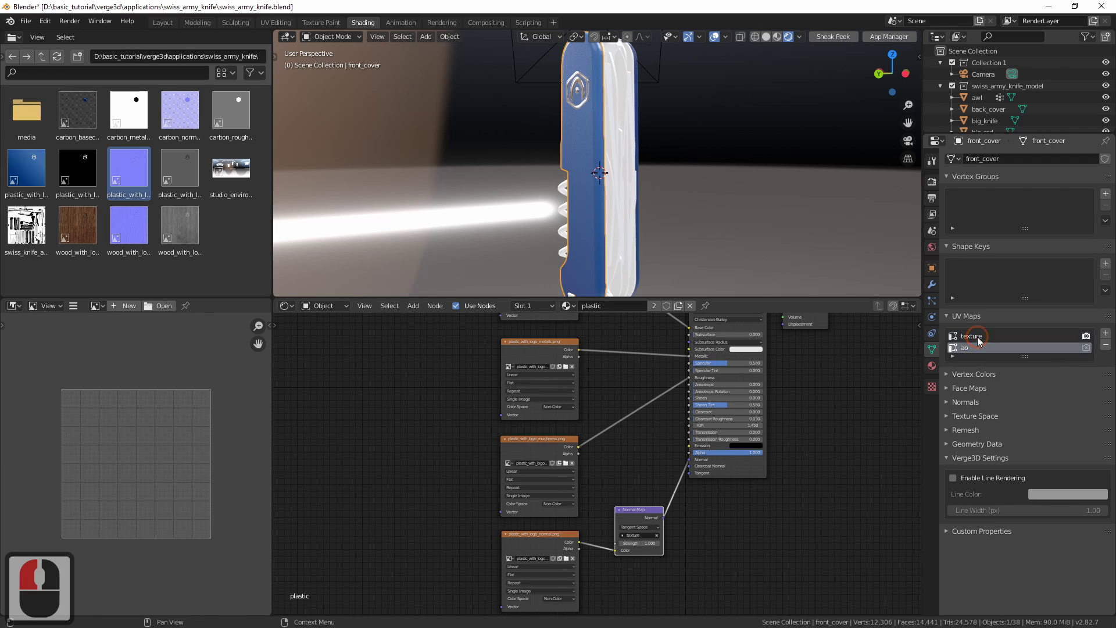
left_click(977, 337)
Add a UV Map node beside the plastic image textures and set its UV map to texture.
middle_click_drag(455, 406, 518, 490)
key("shift+a")
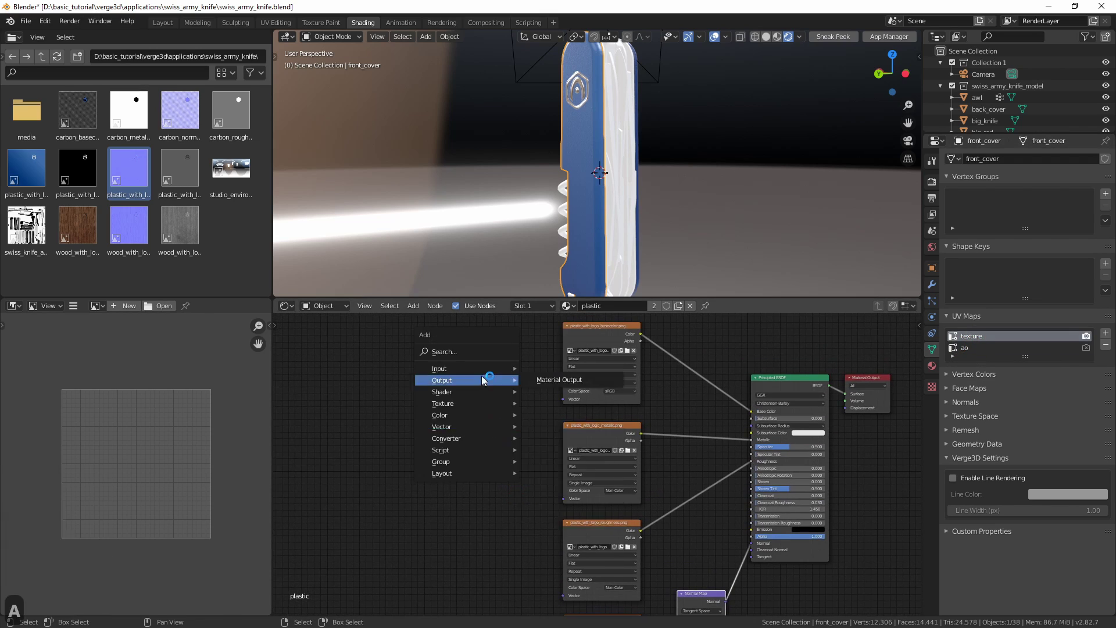
left_click(482, 368)
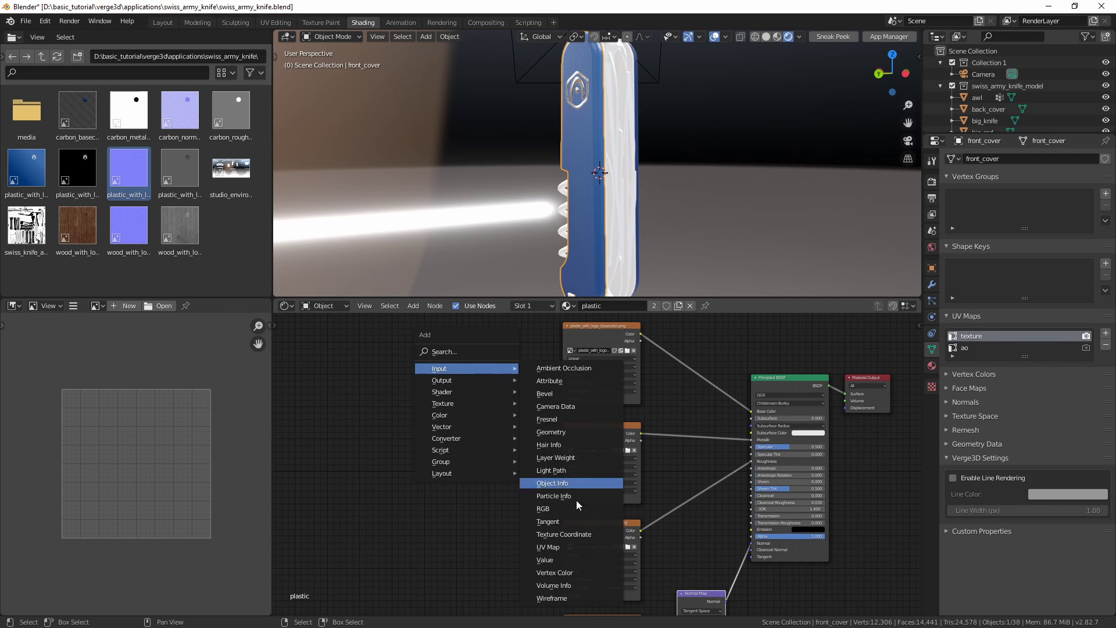
left_click(557, 546)
left_click(439, 463)
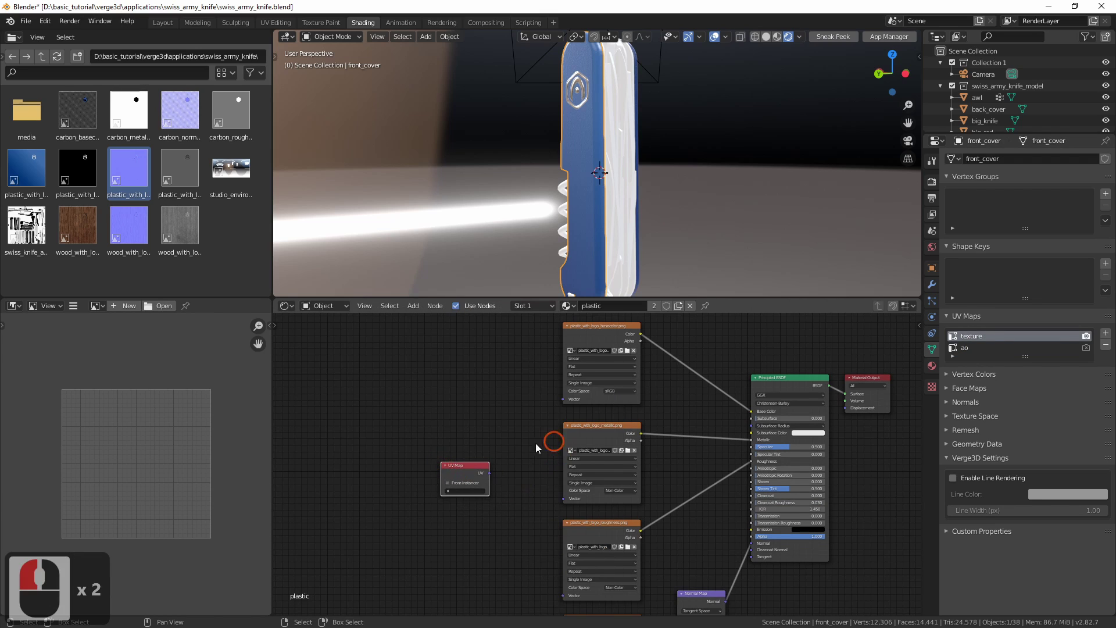
scroll(473, 508, "up", 4)
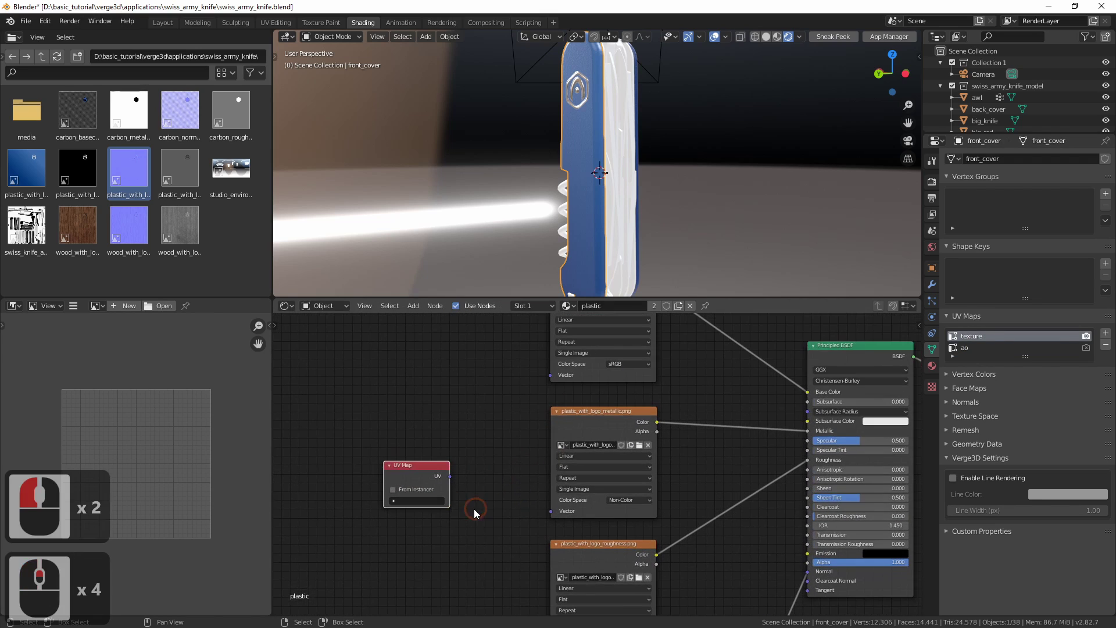
left_click(409, 500)
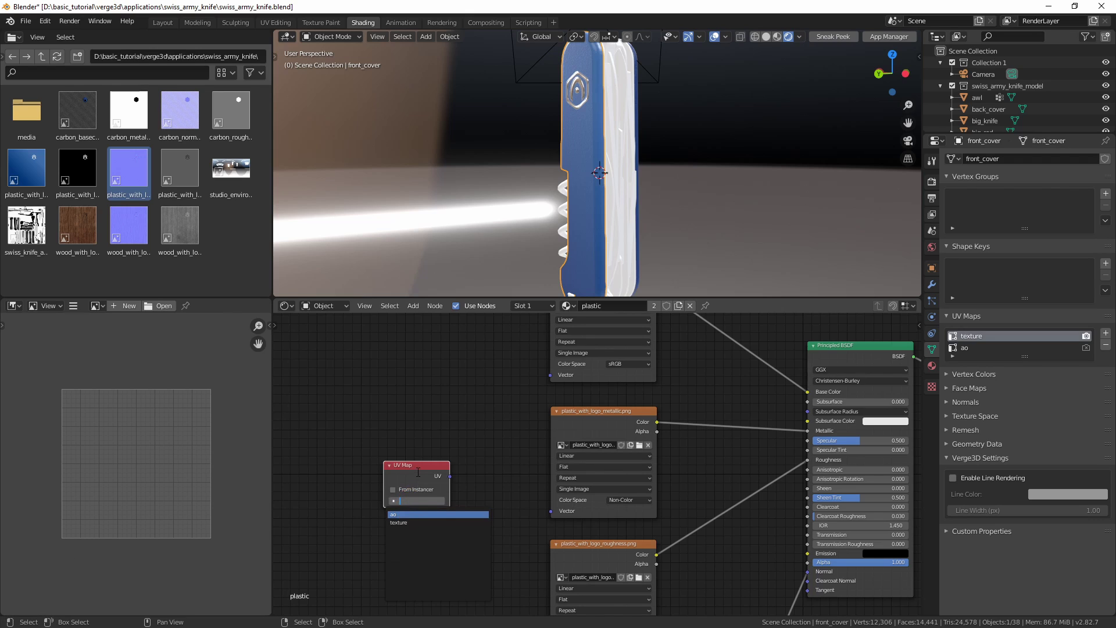
left_click(401, 524)
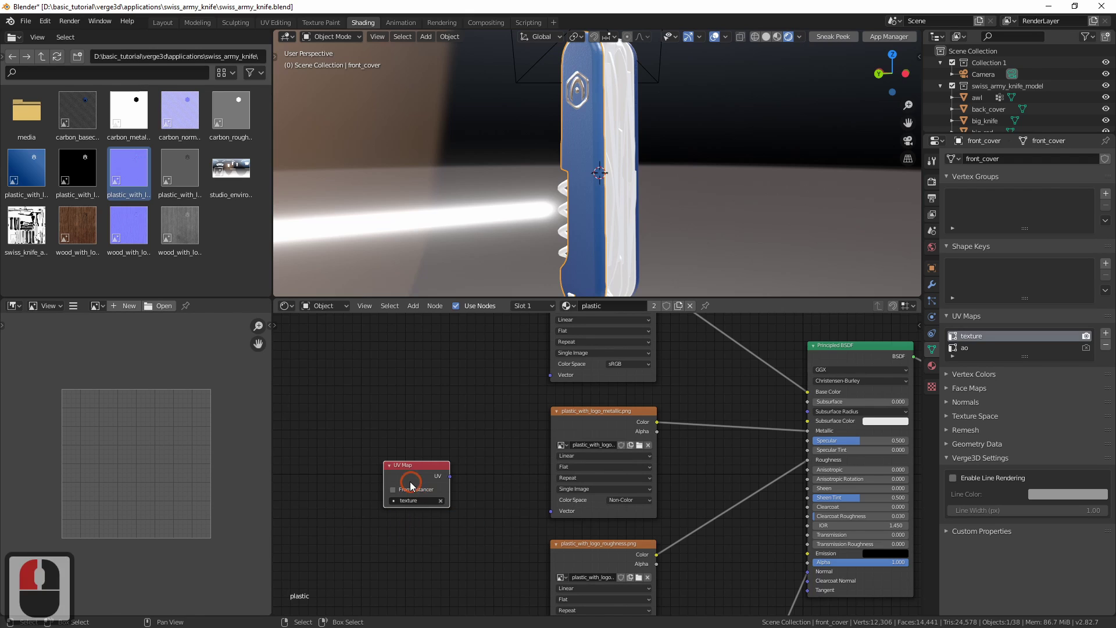
Connect the UV Map node's UV output to the Vector inputs of the base color, metallic, roughness and normal image textures.
middle_click_drag(417, 424, 443, 529)
left_click_drag(440, 523, 541, 422)
middle_click_drag(495, 533, 503, 449)
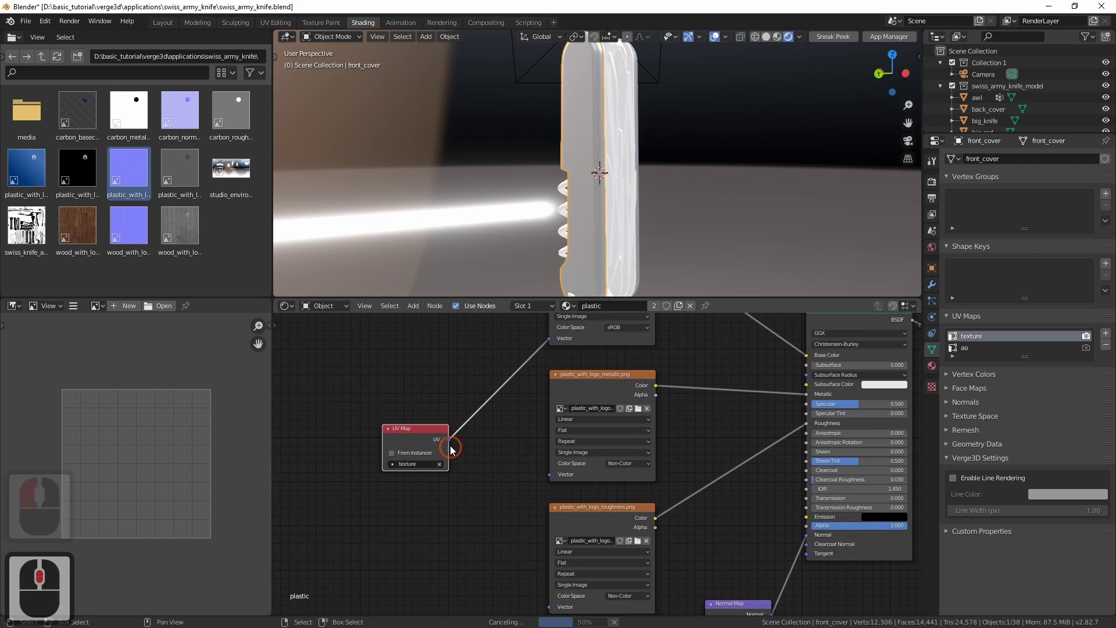
left_click_drag(448, 440, 549, 474)
middle_click_drag(481, 497, 474, 419)
left_click_drag(441, 361, 541, 529)
scroll(523, 517, "down", 2)
middle_click_drag(511, 506, 490, 465)
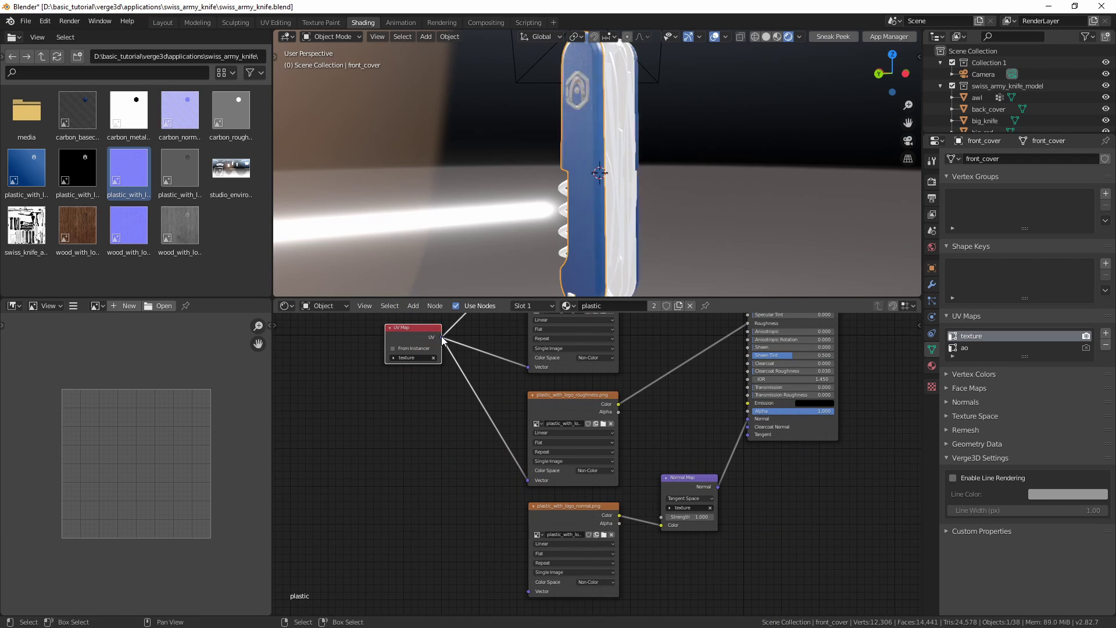
left_click_drag(441, 337, 528, 591)
Move the Material Output node farther from the Principled BSDF to make room between them.
middle_click_drag(756, 218, 675, 201)
middle_click_drag(699, 357, 566, 535)
middle_click_drag(764, 415, 763, 415)
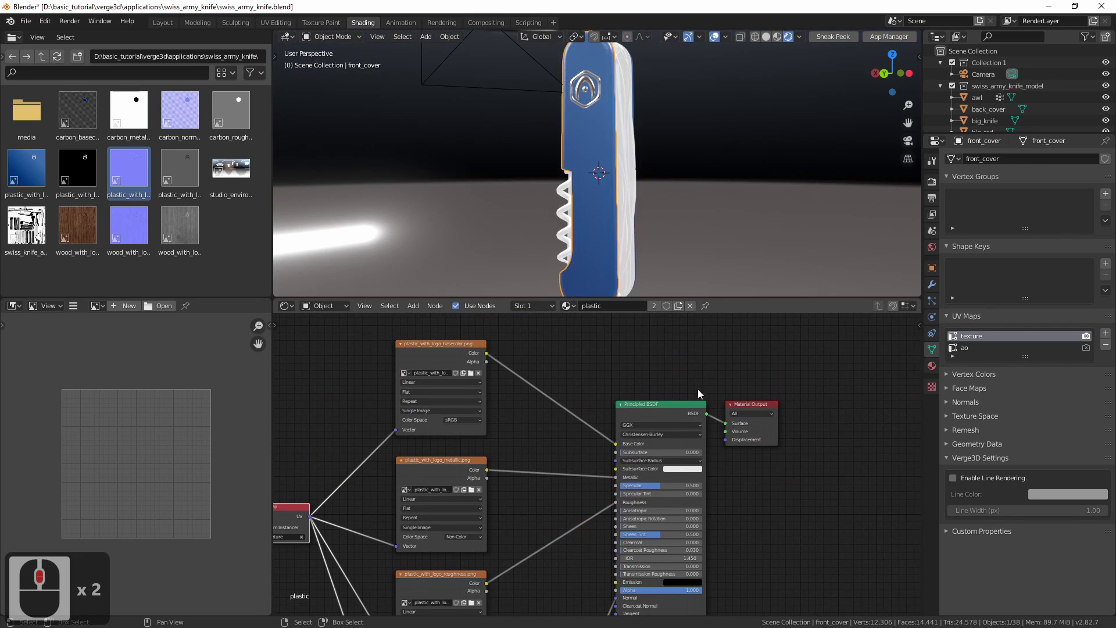
middle_click_drag(683, 384, 647, 385)
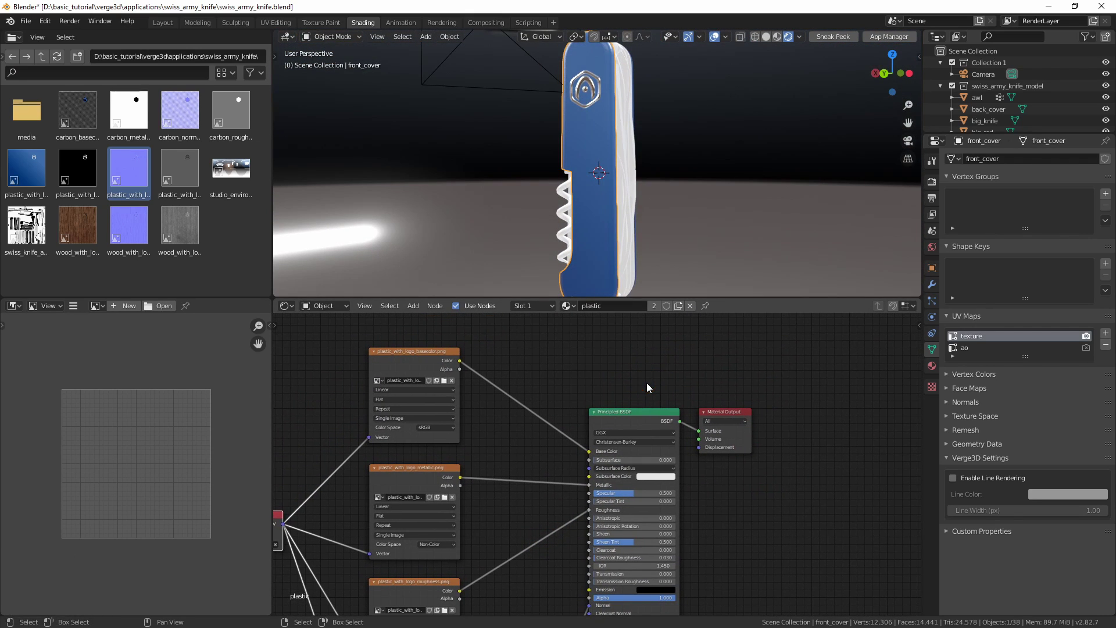
left_click(716, 414)
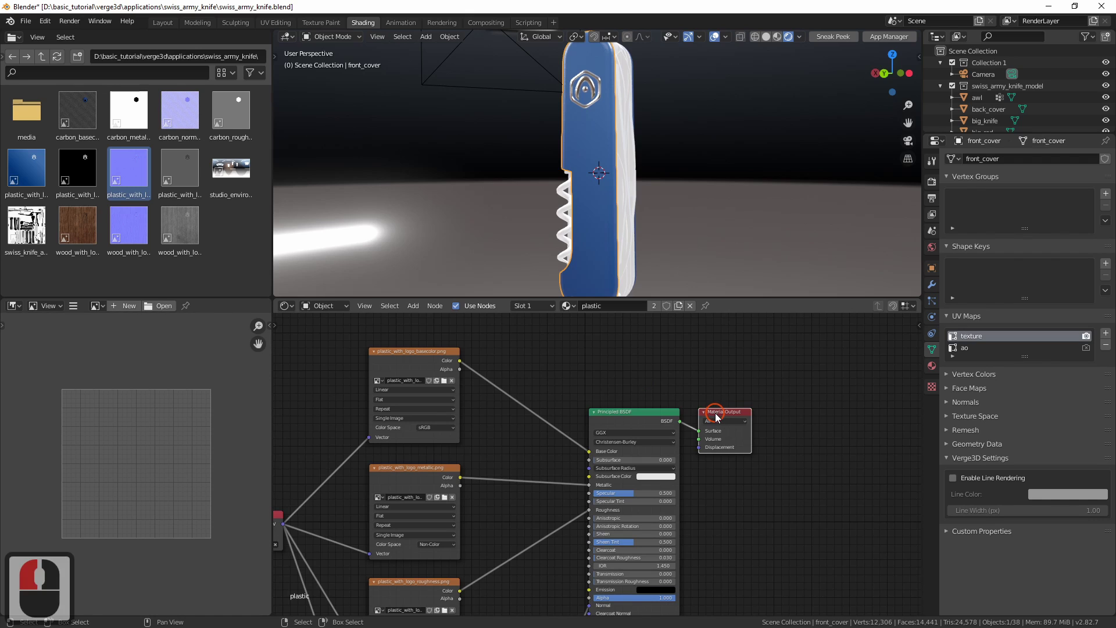
left_click_drag(716, 416, 859, 402)
left_click(860, 403)
Add the swiss_knife_ao.png image to the plastic material as an image texture node above the Principled BSDF.
middle_click_drag(647, 379, 594, 413)
middle_click_drag(643, 375, 653, 408)
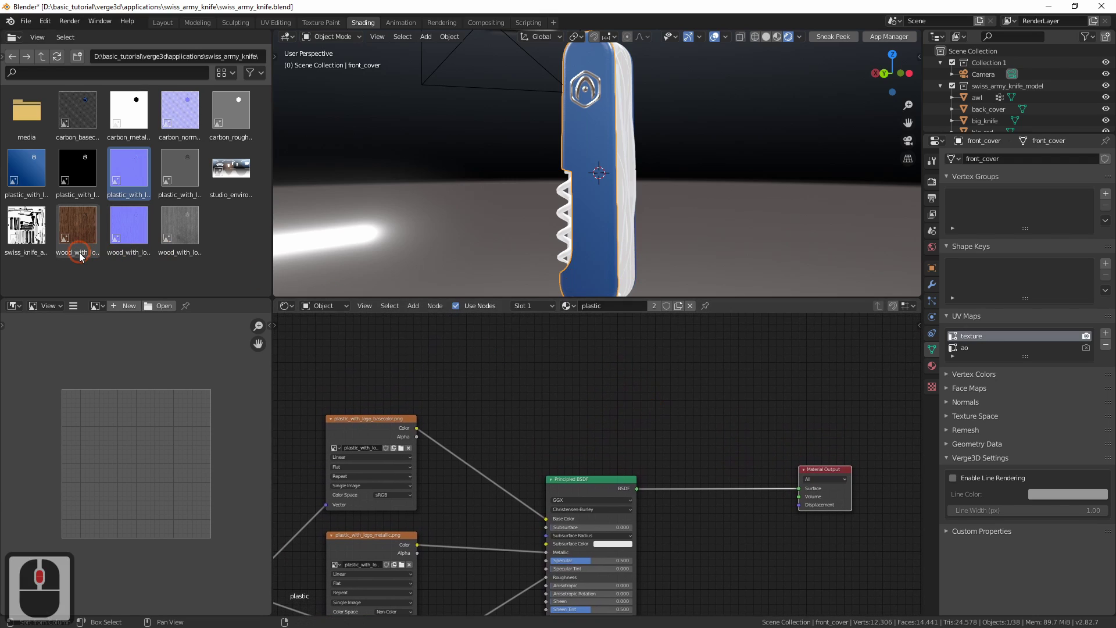
left_click(24, 254)
left_click_drag(60, 253, 570, 347)
middle_click_drag(487, 366, 557, 373)
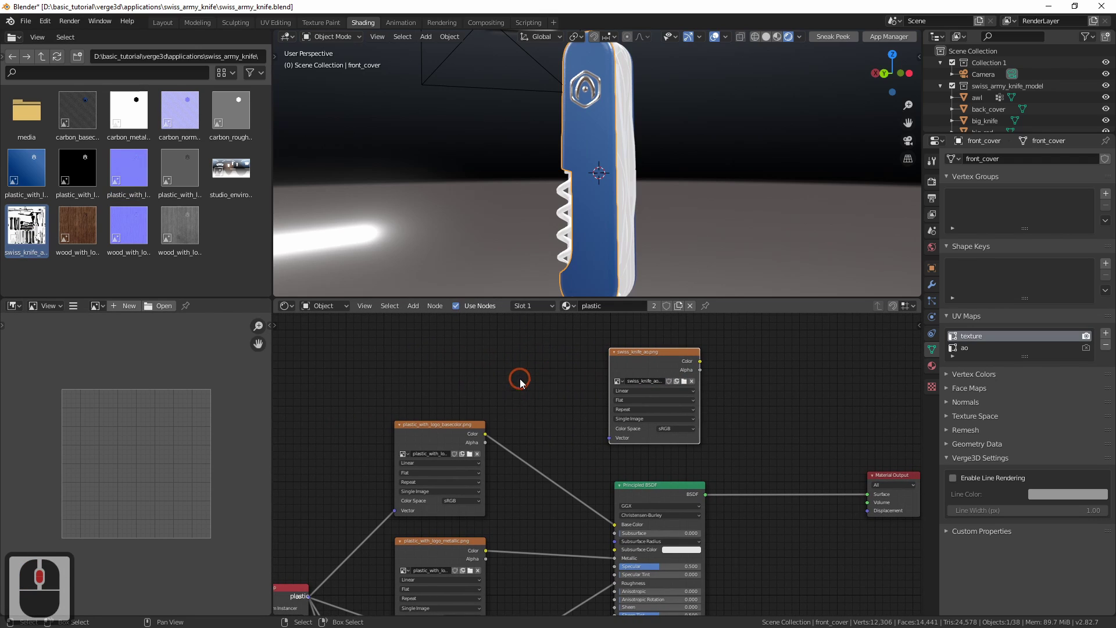
Add a second UV Map node set to ao and connect it to the swiss_knife_ao.png texture's Vector input.
key("shift+a")
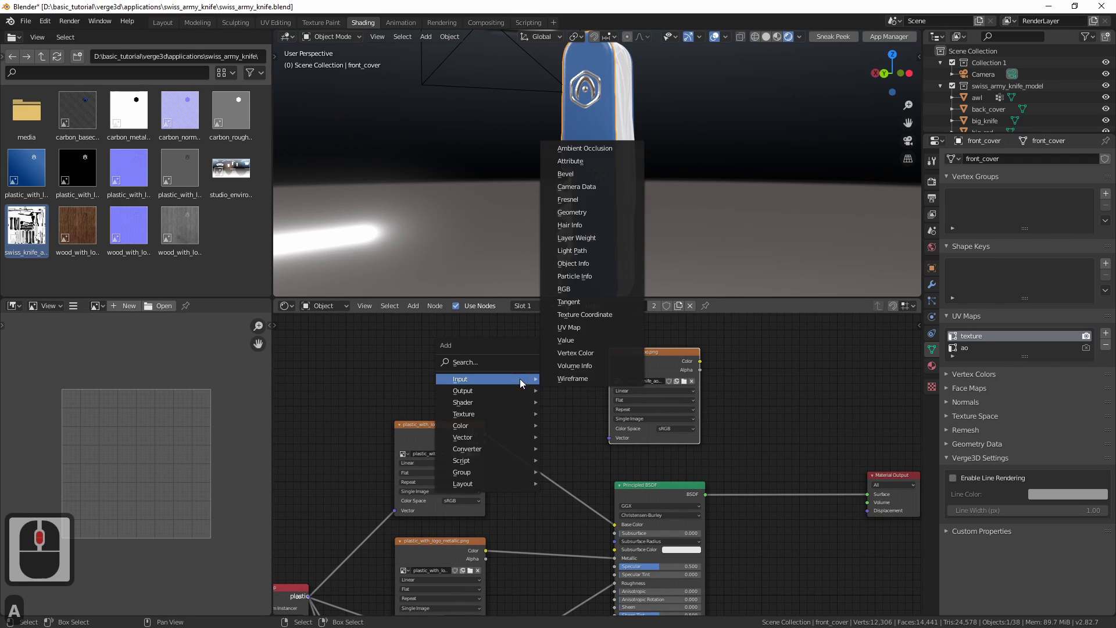
left_click(570, 327)
left_click(530, 384)
scroll(539, 394, "up", 2)
left_click(673, 342)
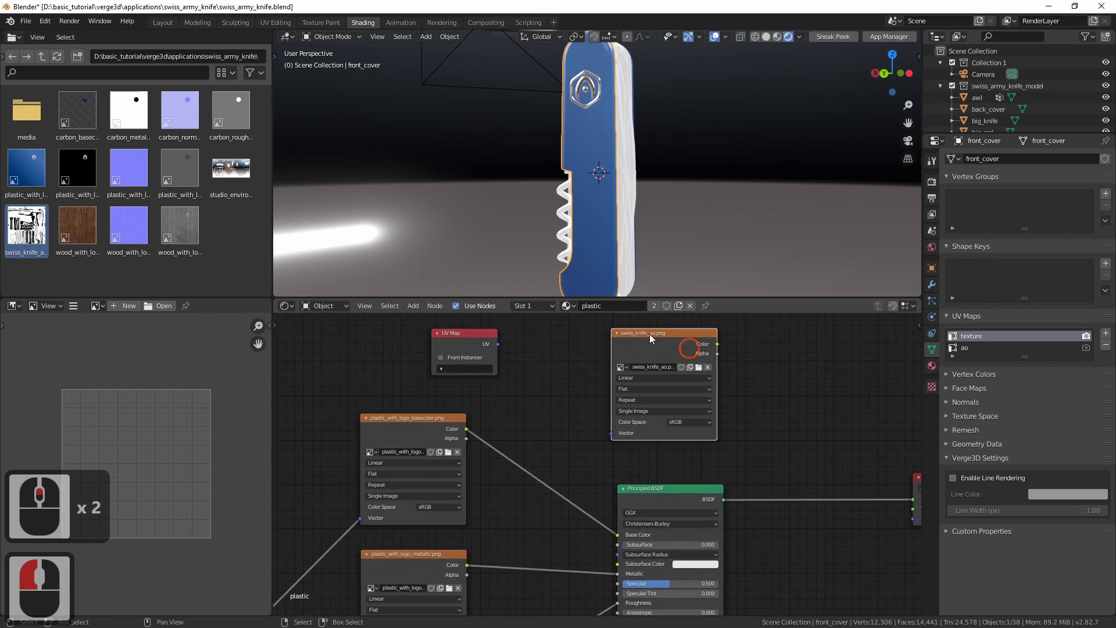
middle_click_drag(565, 380, 491, 384)
left_click(408, 372)
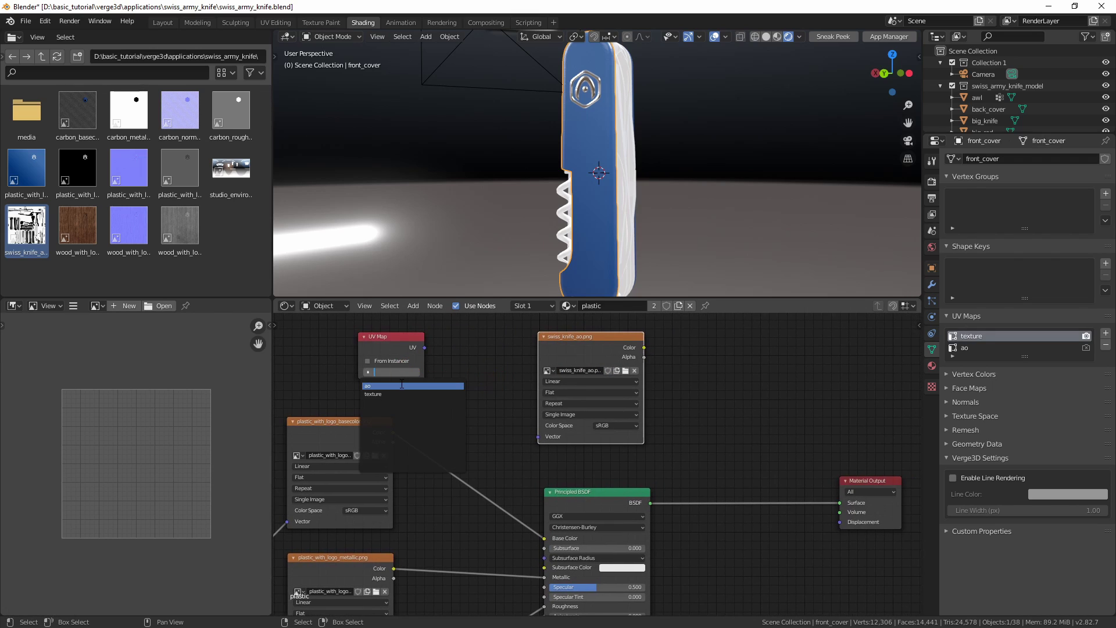
left_click(401, 385)
left_click_drag(426, 353, 454, 387)
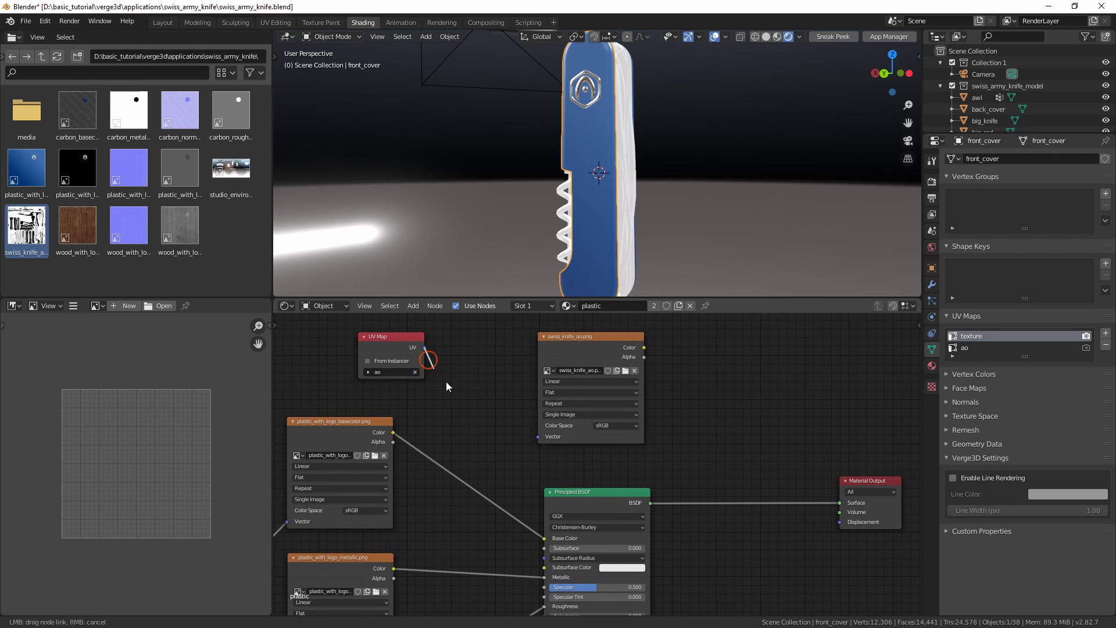
left_click_drag(534, 435, 535, 435)
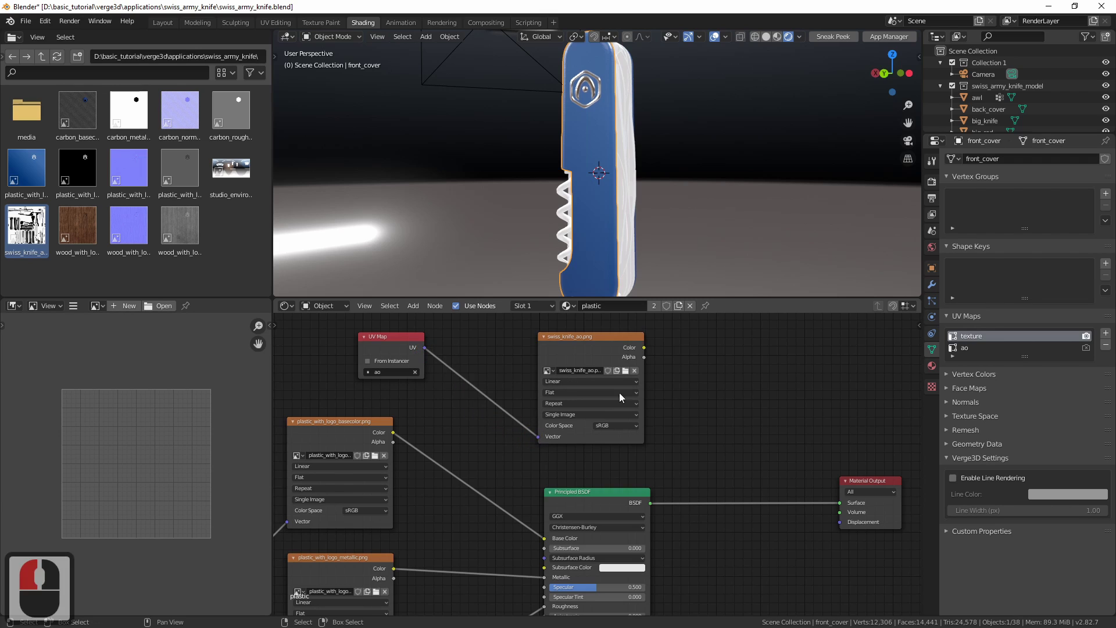
Insert a Mix Shader between the Principled BSDF and Material Output, and link the swiss_knife_ao.png texture's Color to its Fac input.
middle_click_drag(705, 409, 628, 422)
key("shift+a")
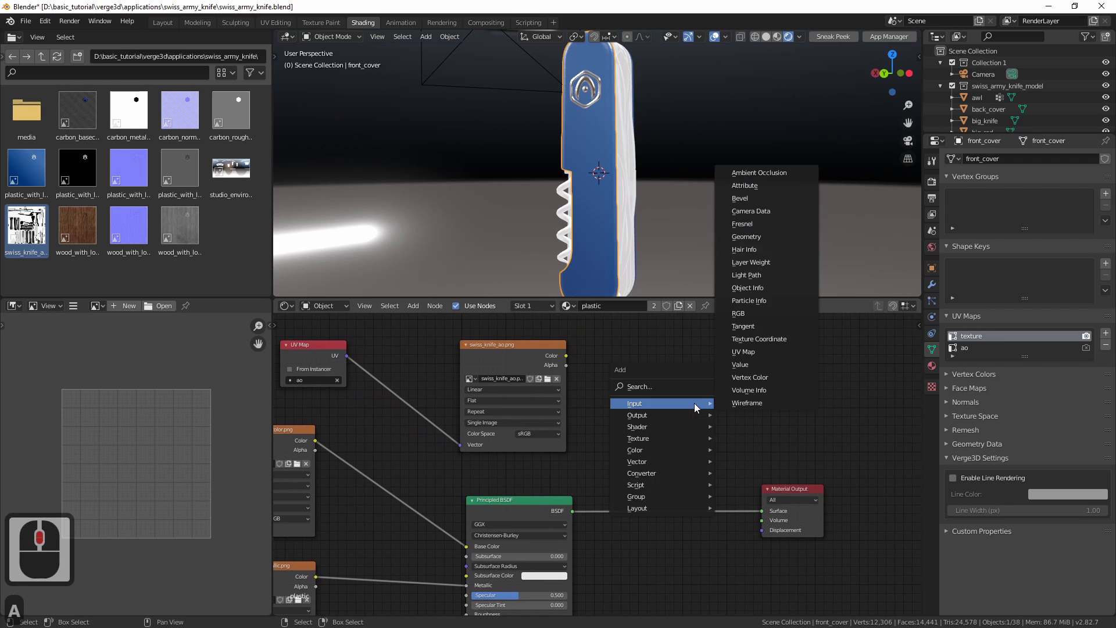
mouse_move(692, 429)
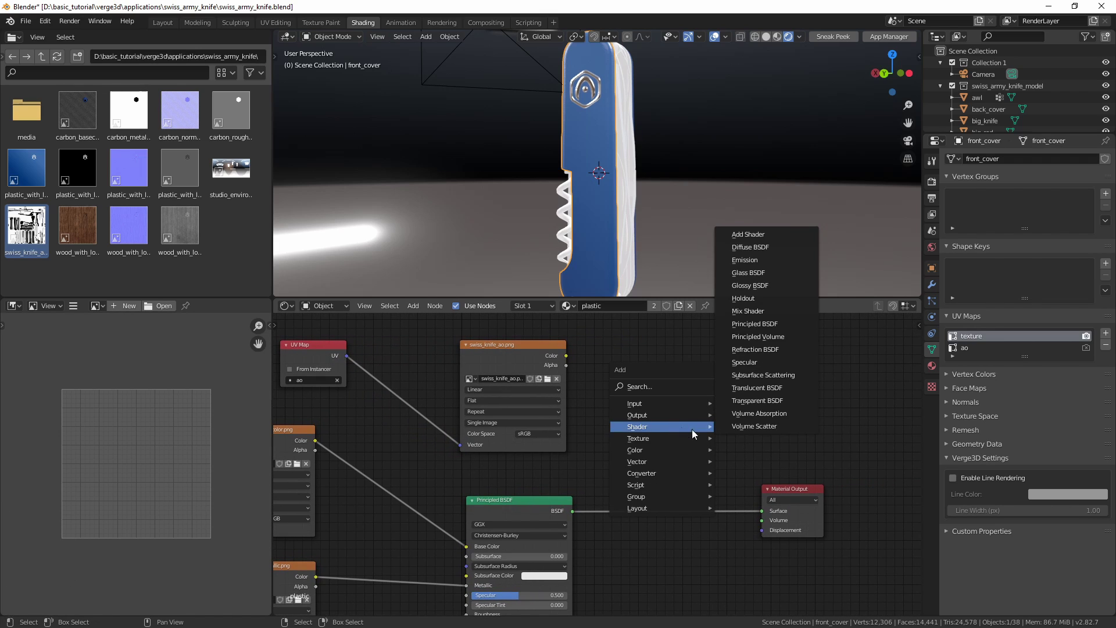
left_click(749, 310)
left_click(674, 470)
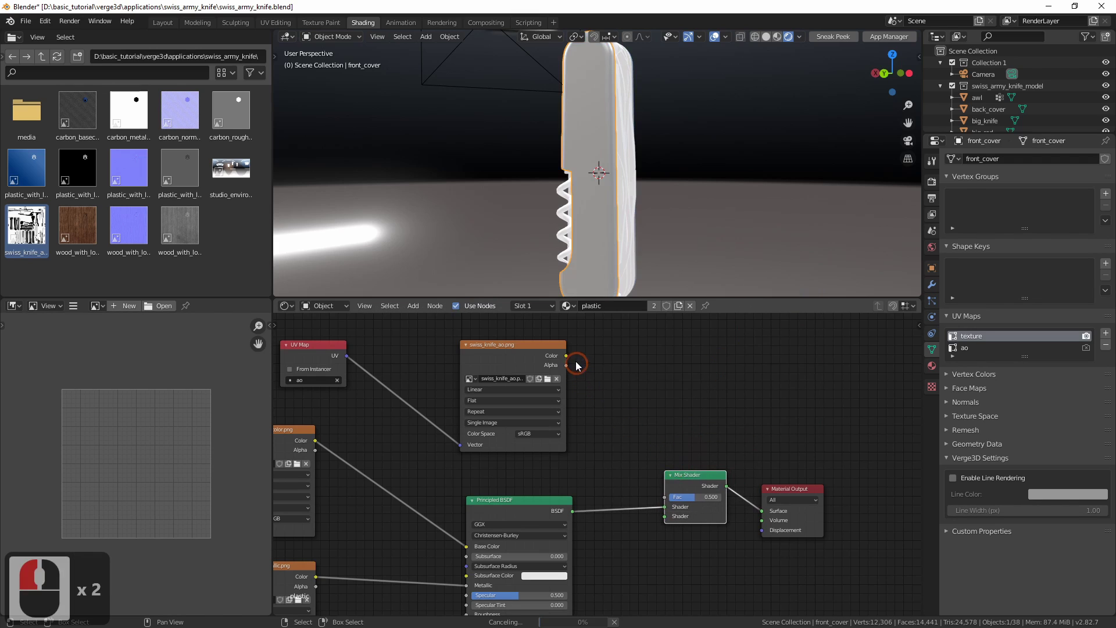
left_click_drag(566, 355, 592, 384)
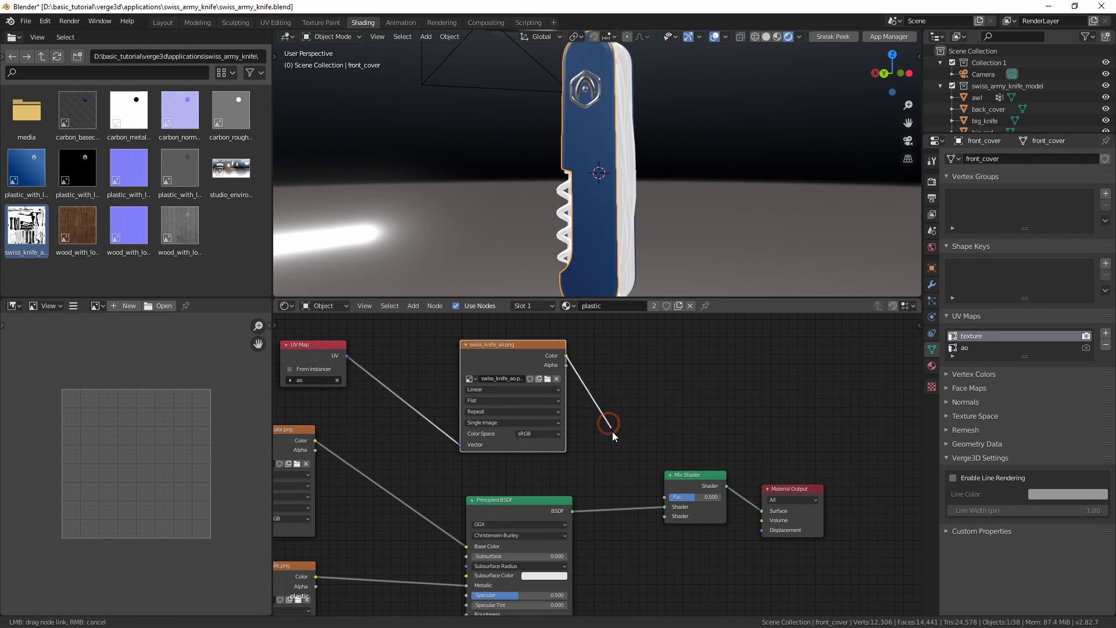
left_click_drag(661, 497, 664, 497)
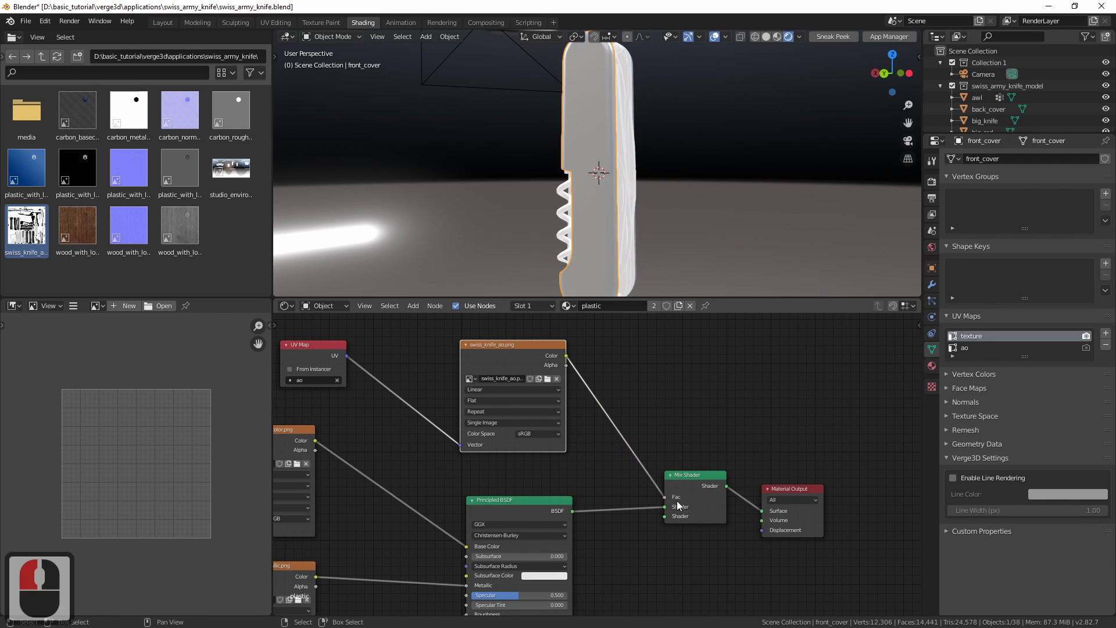
Move the Mix Shader up and realign the Material Output with it, leaving more space between the two nodes.
middle_click_drag(694, 549, 690, 536)
left_click(697, 475)
key("g")
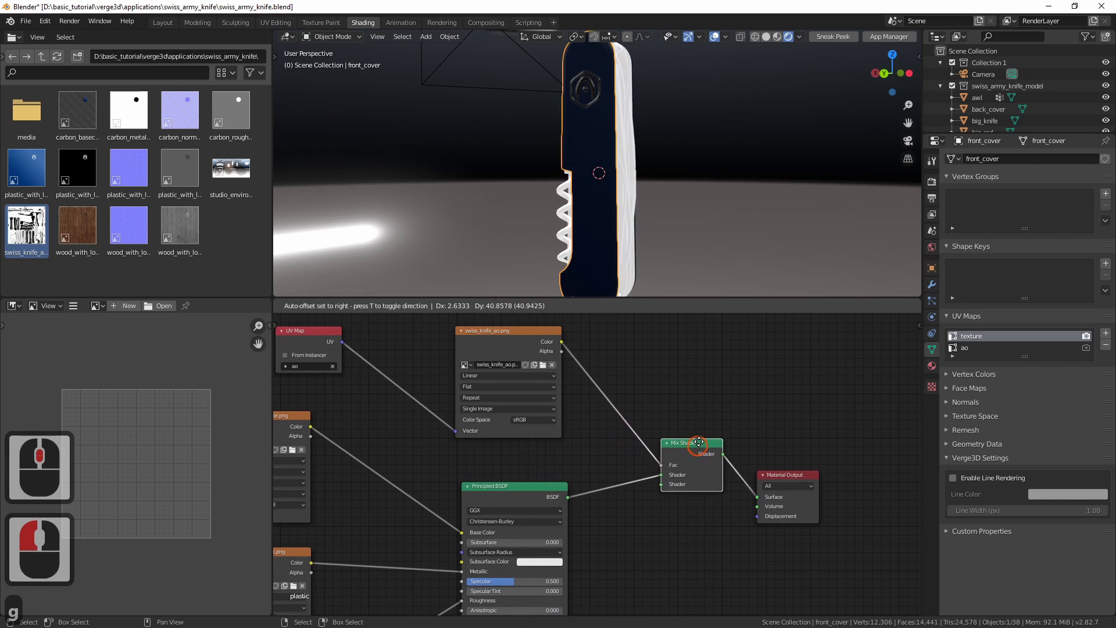
left_click(699, 452)
left_click(774, 473)
left_click_drag(774, 473, 795, 439)
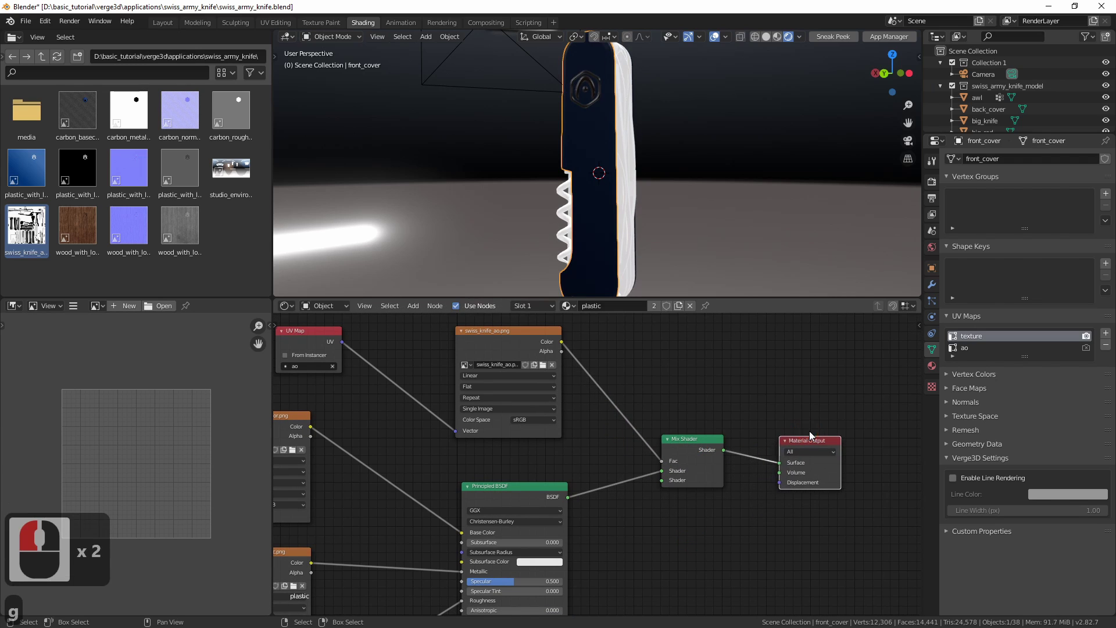
Move the swiss_knife_ao.png texture node up to open a gap above the Principled BSDF.
middle_click_drag(641, 351, 691, 388)
left_click(557, 388)
key("g")
left_click(548, 343)
Add a Diffuse BSDF node between the swiss_knife_ao.png texture and the Principled BSDF, and set its color to black.
key("shift+a")
mouse_move(647, 384)
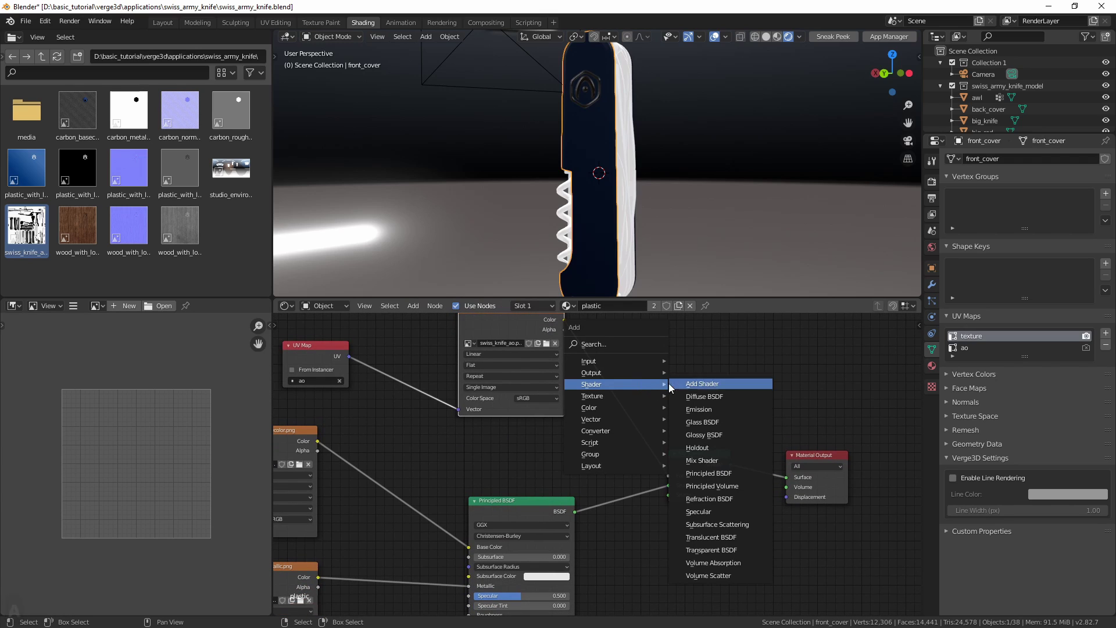
left_click(702, 398)
left_click(506, 449)
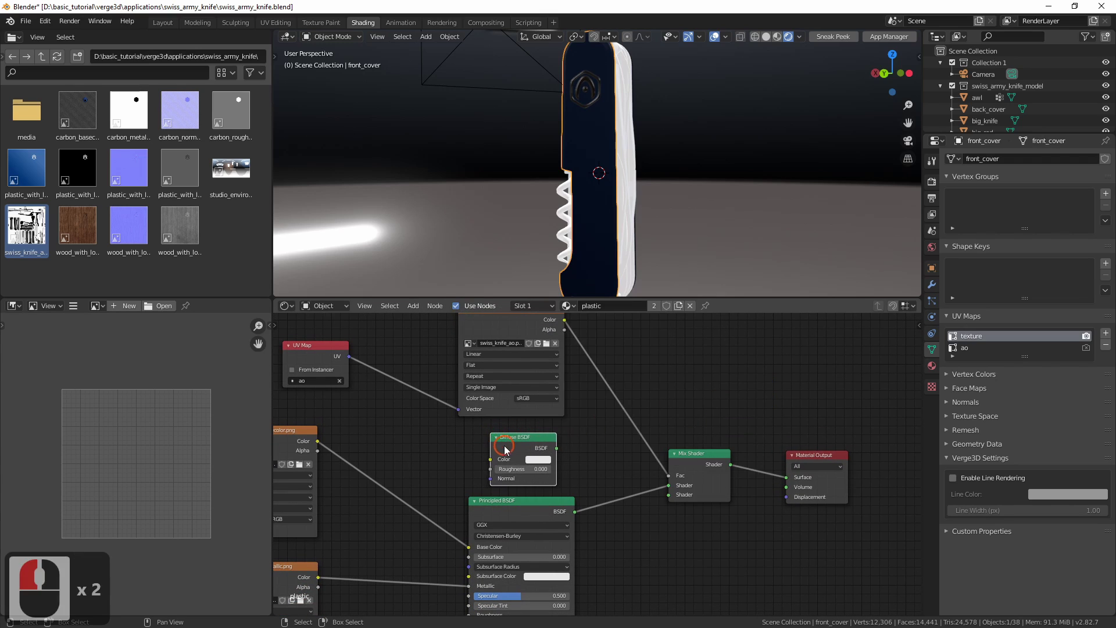
left_click(532, 459)
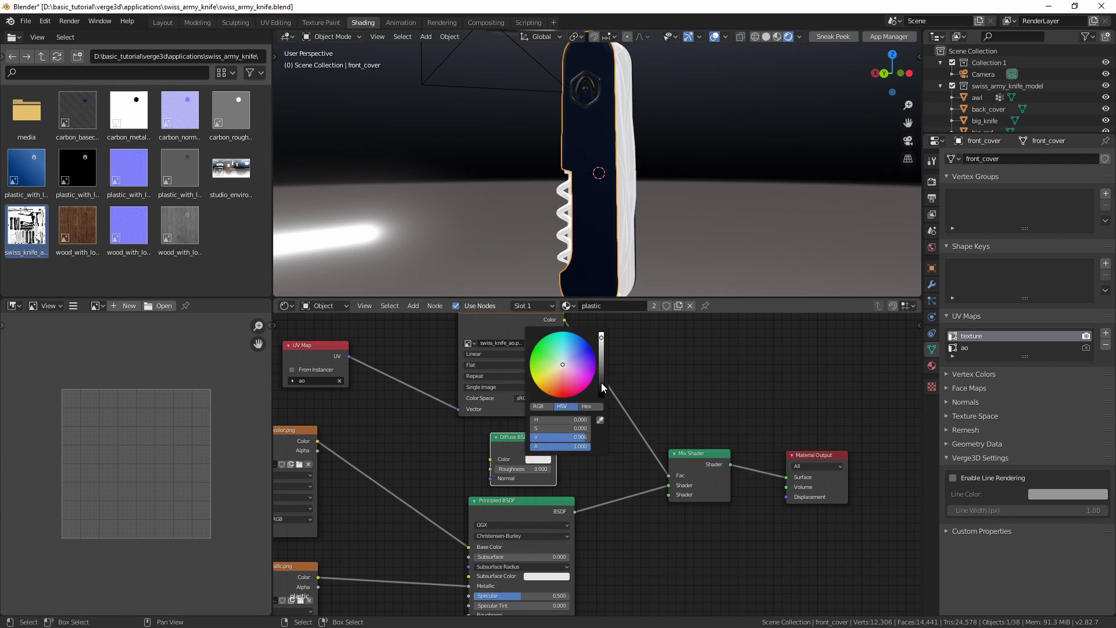
left_click_drag(601, 382, 602, 423)
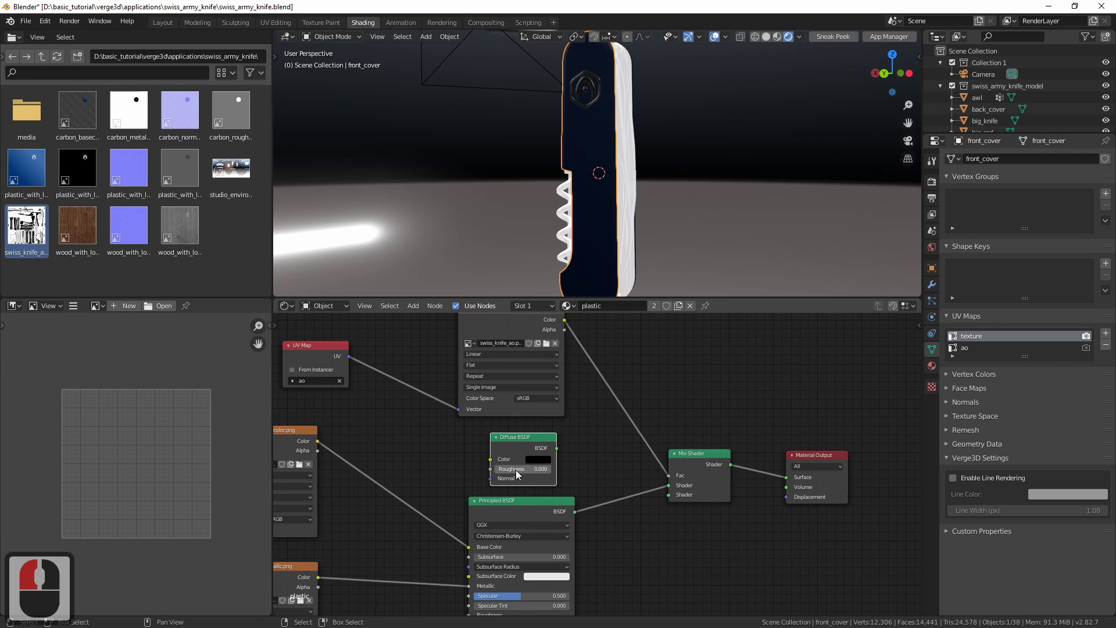
Connect the Diffuse BSDF to the Mix Shader's first Shader input, keeping the Principled BSDF on the second, and tidy both nodes' positions.
left_click(528, 442)
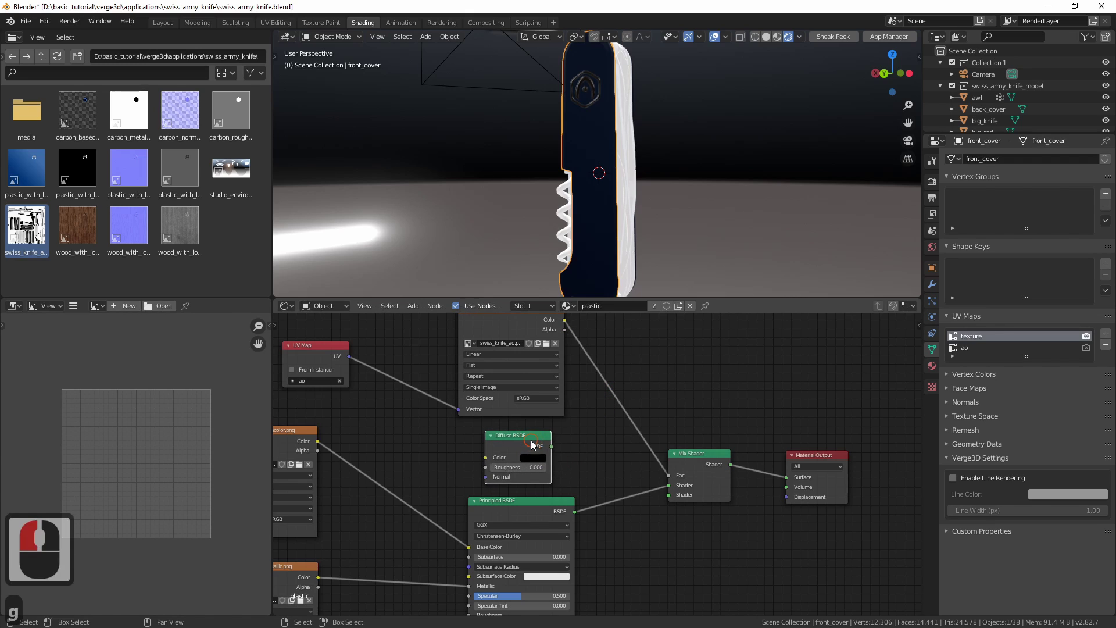
key("g")
left_click(587, 455)
left_click_drag(551, 445, 669, 484)
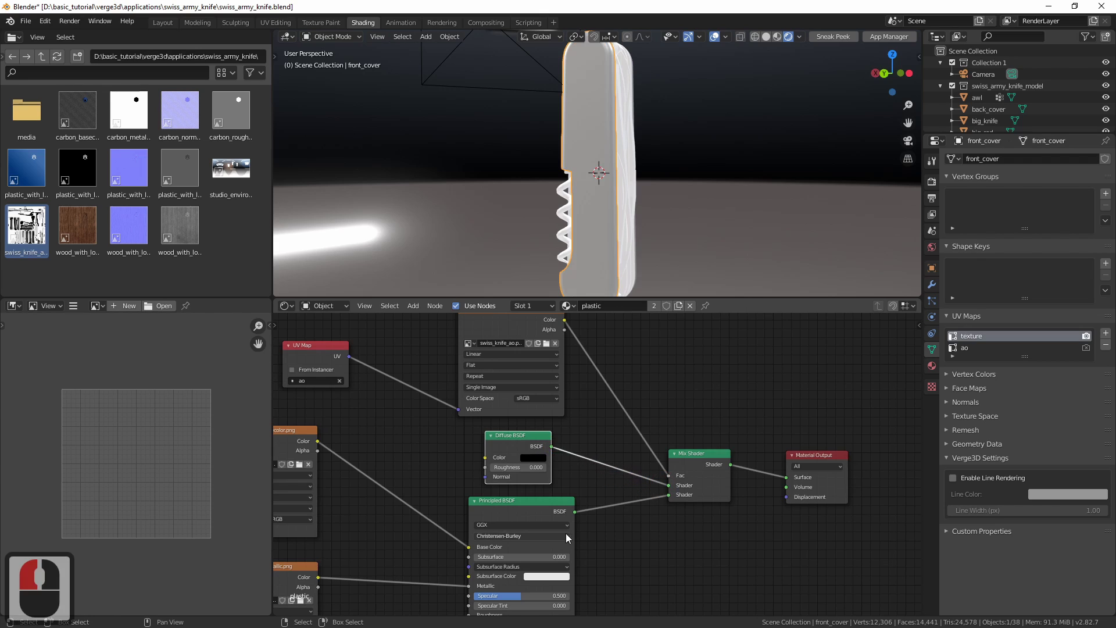
left_click(539, 511)
key("g")
left_click(539, 515)
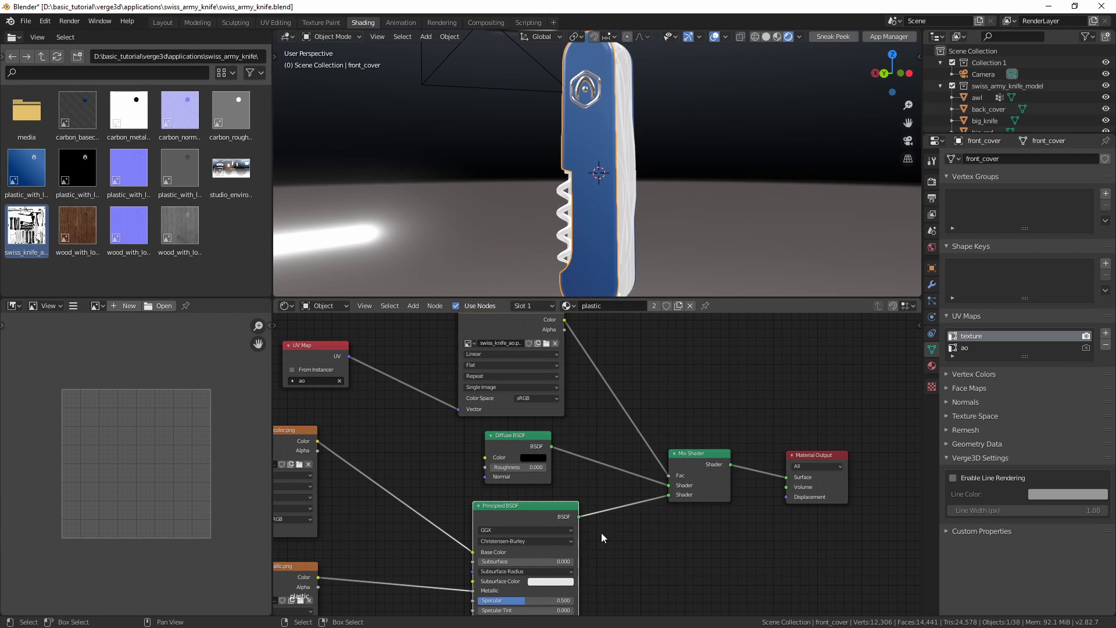
Isolate the front cover in local view and examine the ambient occlusion shading on its inner side.
middle_click_drag(548, 208, 585, 180)
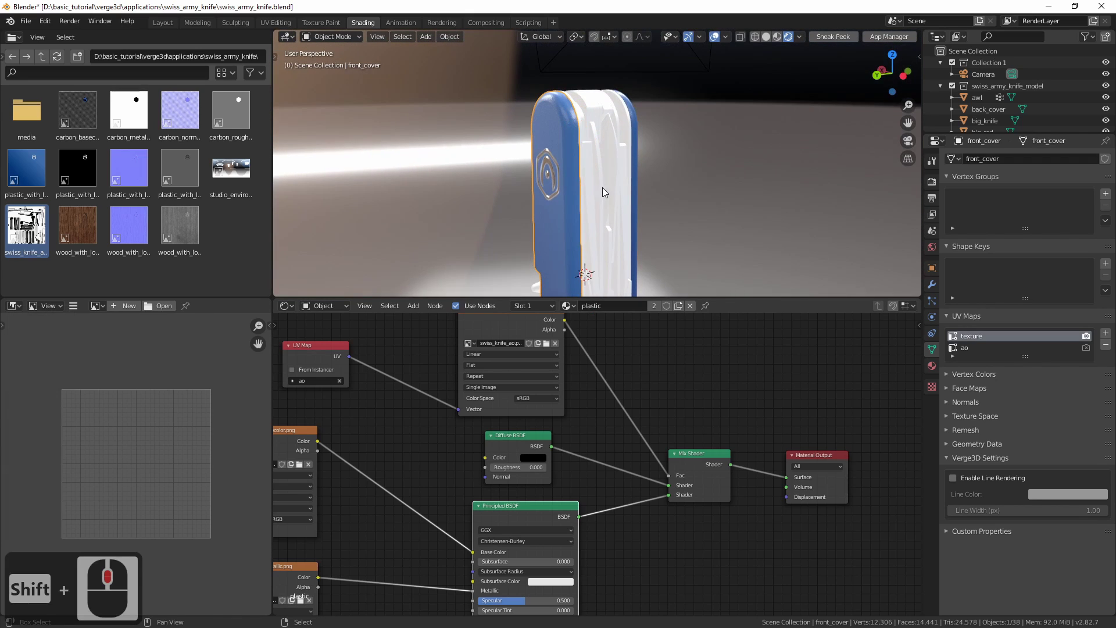
key("KP_Divide")
middle_click_drag(671, 200, 591, 233)
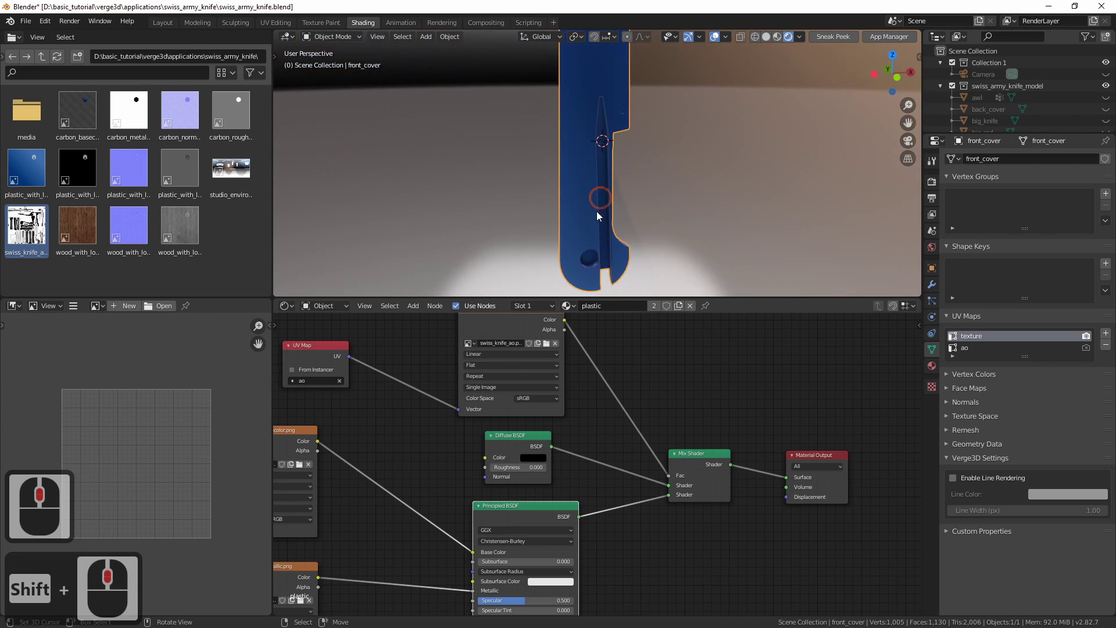
middle_click_drag(588, 179, 568, 134, "shift")
middle_click_drag(586, 216, 552, 197)
scroll(566, 197, "up", 2)
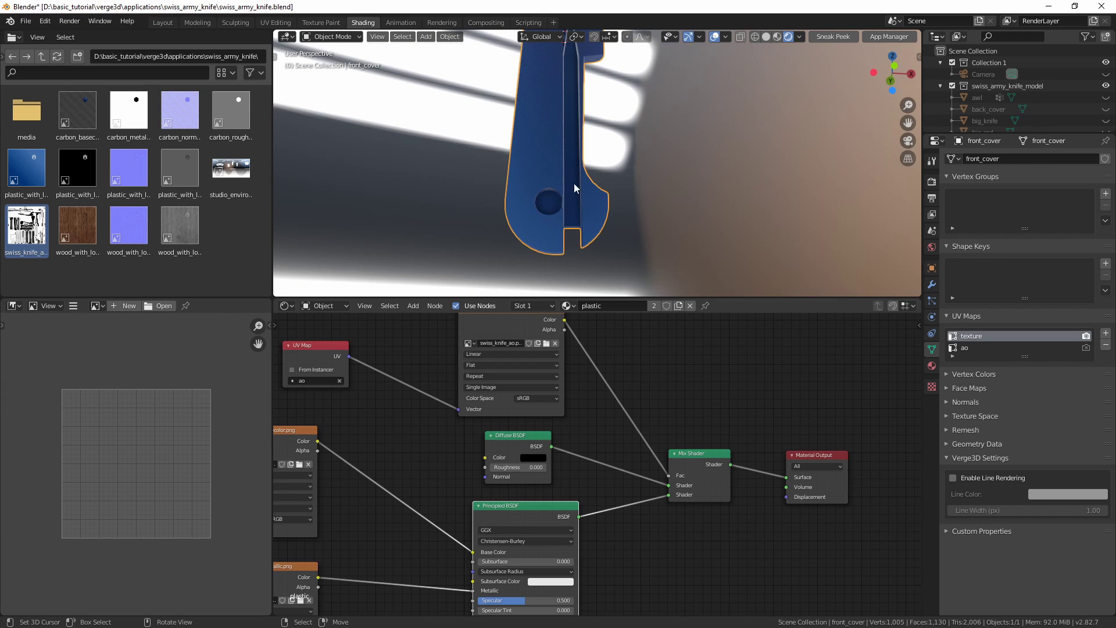
Show all hidden knife parts again around the front cover and save the file.
middle_click_drag(582, 210, 530, 142)
middle_click_drag(664, 472, 768, 199)
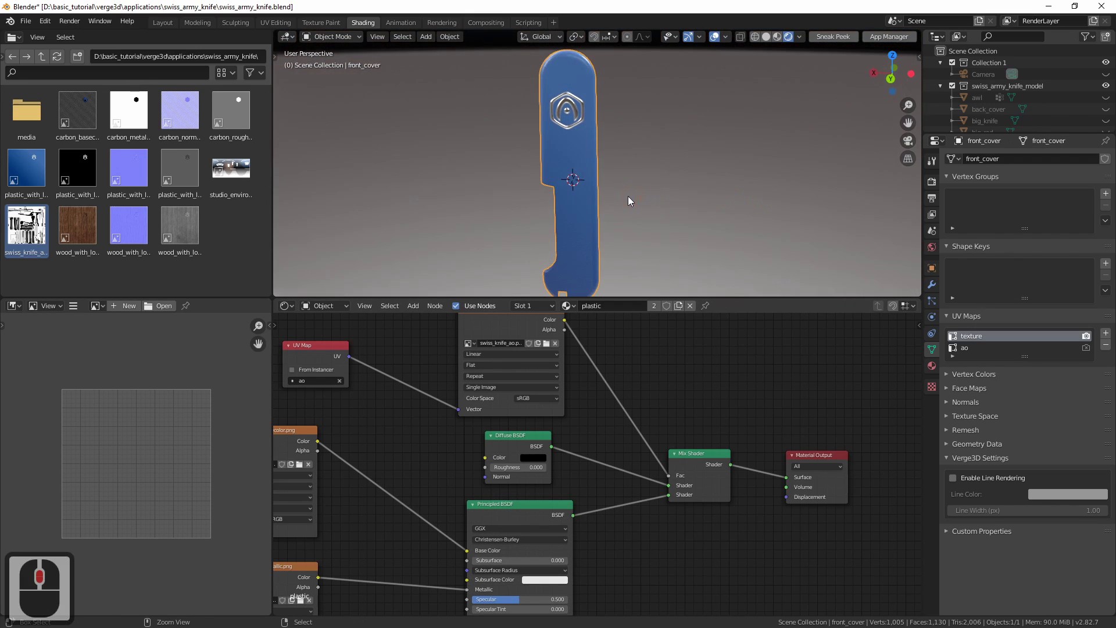
key("alt+h")
mouse_move(649, 201)
middle_mouse_down()
mouse_move(647, 226)
mouse_move(622, 225)
mouse_move(629, 200)
middle_mouse_up()
key("ctrl+s")
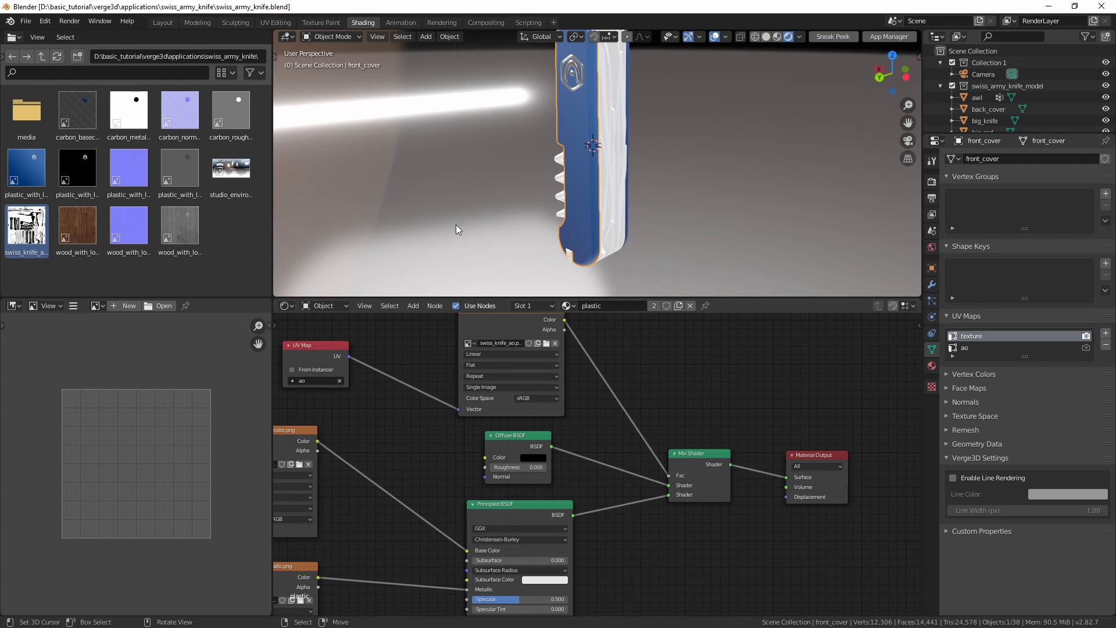
Select the big knife blade and create a new material named chrome for it.
middle_click_drag(455, 226, 528, 219)
middle_click_drag(476, 250, 567, 221, "ctrl")
middle_click_drag(567, 221, 617, 200, "shift")
middle_click_drag(616, 200, 665, 214, "shift")
right_click(585, 211)
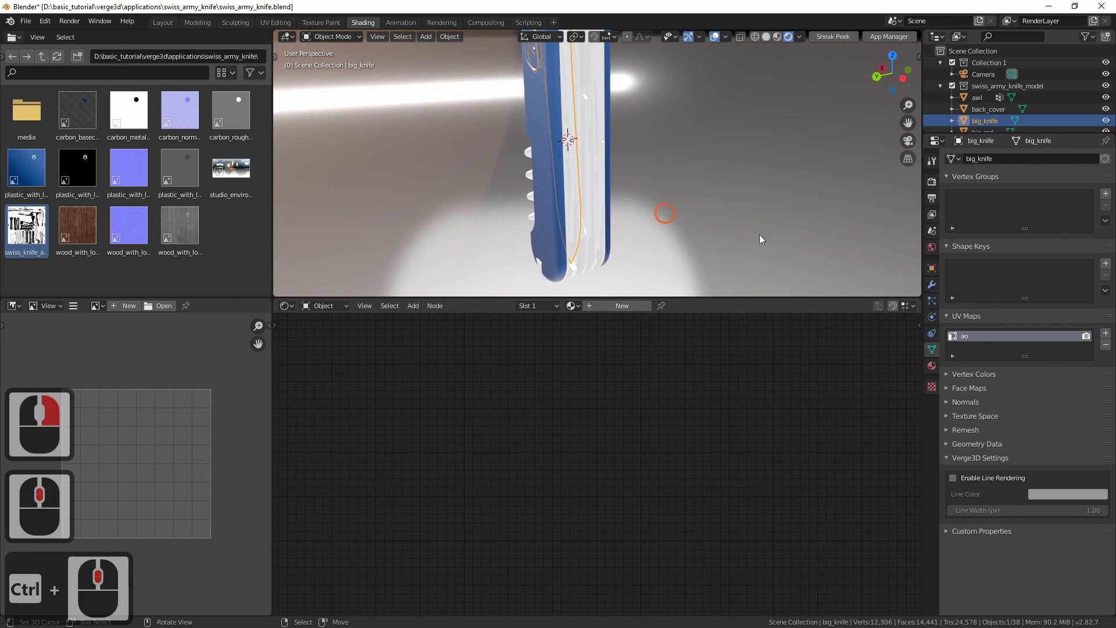
mouse_move(587, 198)
middle_mouse_down()
mouse_move(531, 190)
mouse_move(570, 229)
mouse_move(592, 208)
mouse_move(595, 182)
middle_mouse_up()
left_click(932, 366)
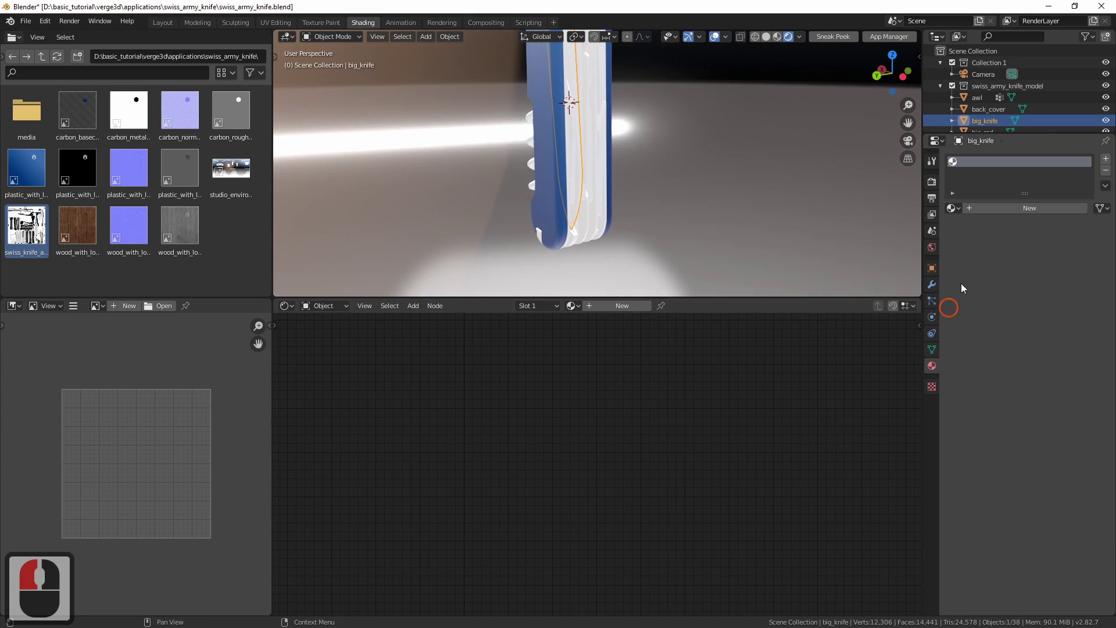
left_click(1013, 209)
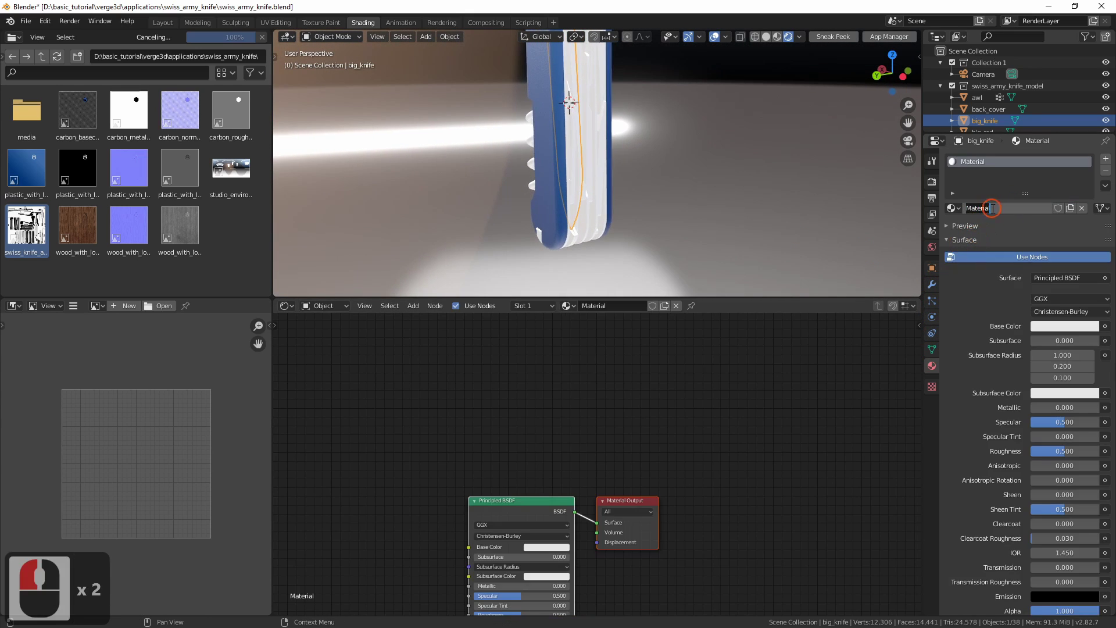
type("chrome")
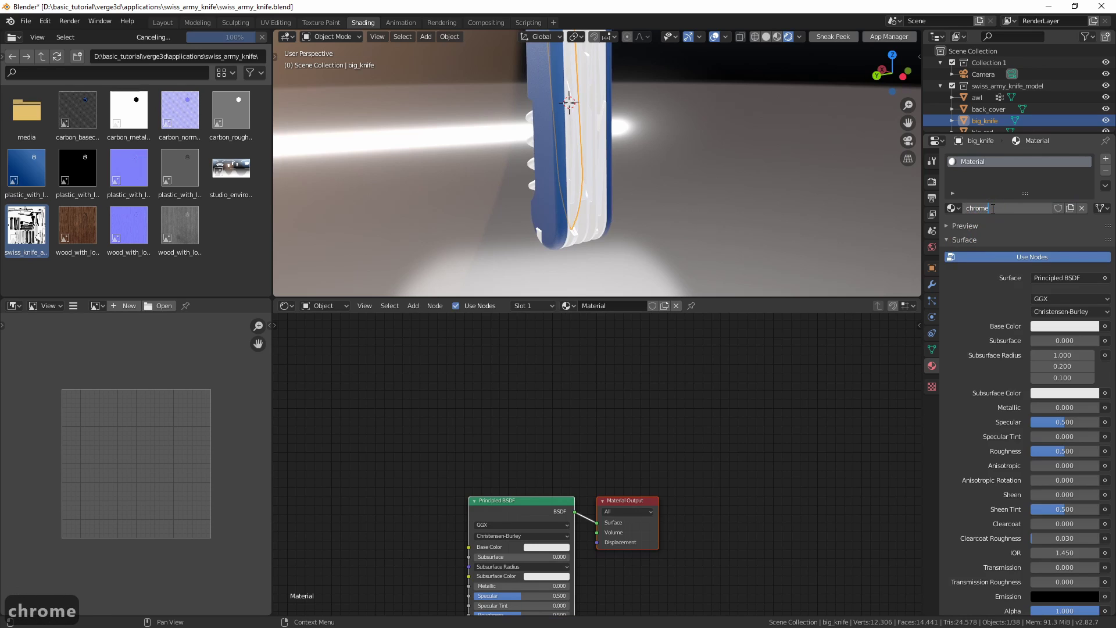
Set the Metallic value of the chrome material's Principled BSDF to 1.0.
middle_click_drag(459, 478, 465, 437)
middle_click_drag(545, 256, 570, 169)
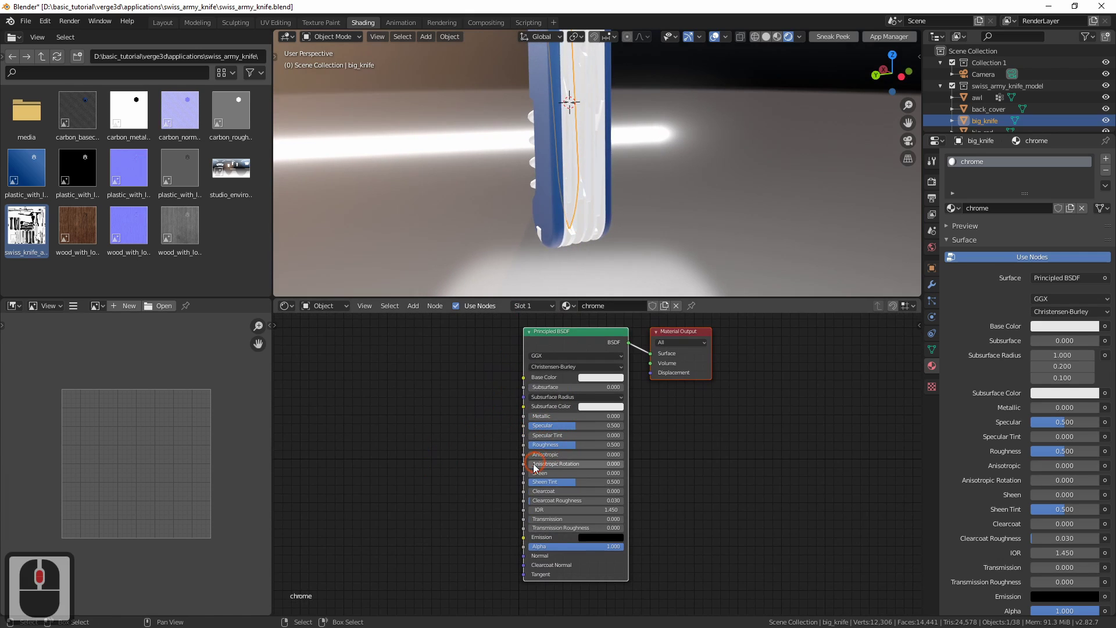
left_click(538, 417)
left_click_drag(618, 418, 655, 406)
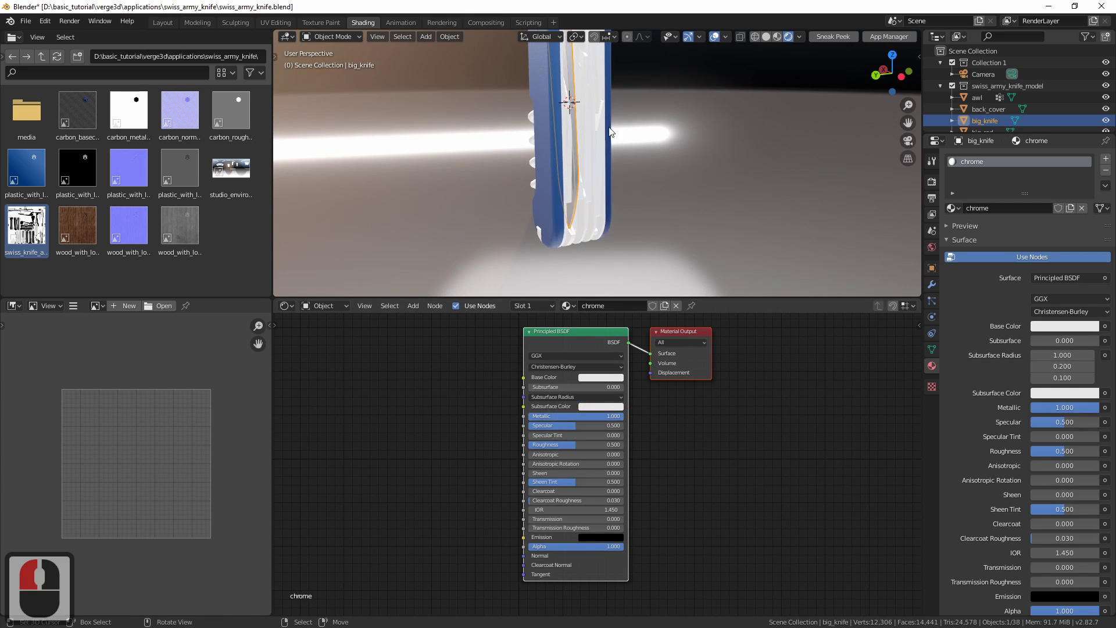
Set the chrome material's Roughness to 0.1.
middle_click_drag(616, 244, 528, 163, "shift")
middle_click_drag(537, 164, 583, 144, "shift")
middle_click_drag(593, 206, 596, 164, "ctrl")
middle_click_drag(597, 165, 560, 183)
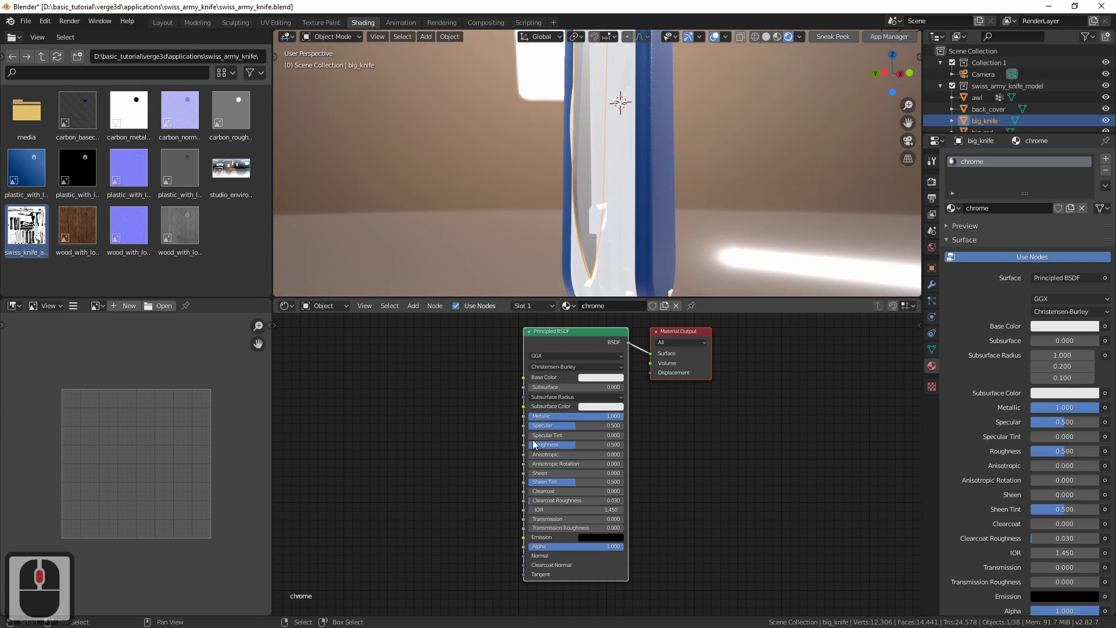
left_click(568, 445)
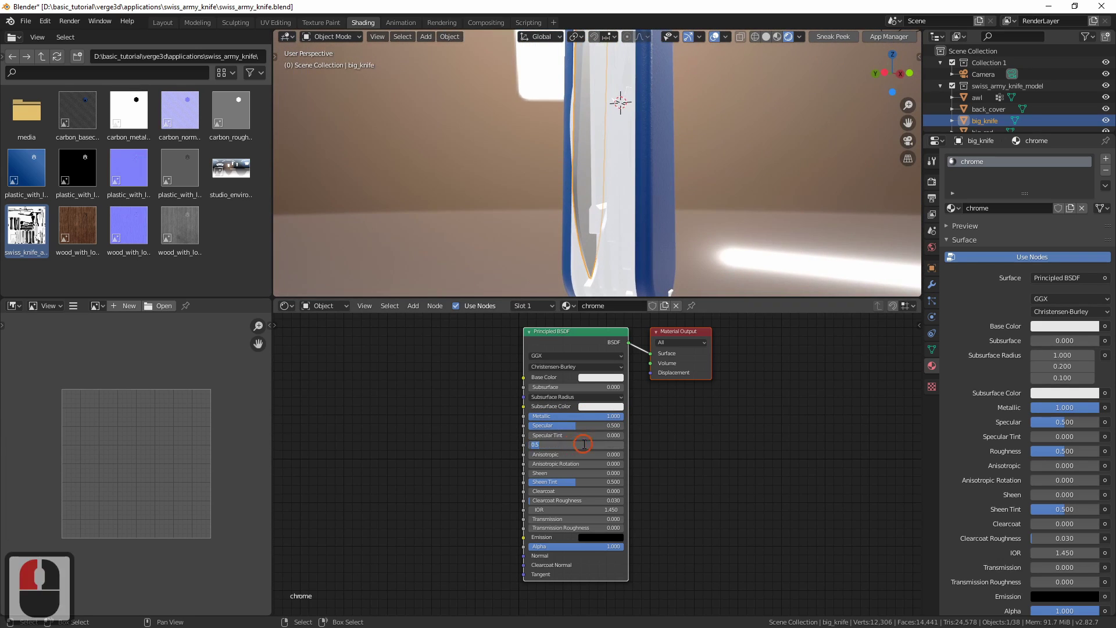
key("Right")
type("1")
key("Return")
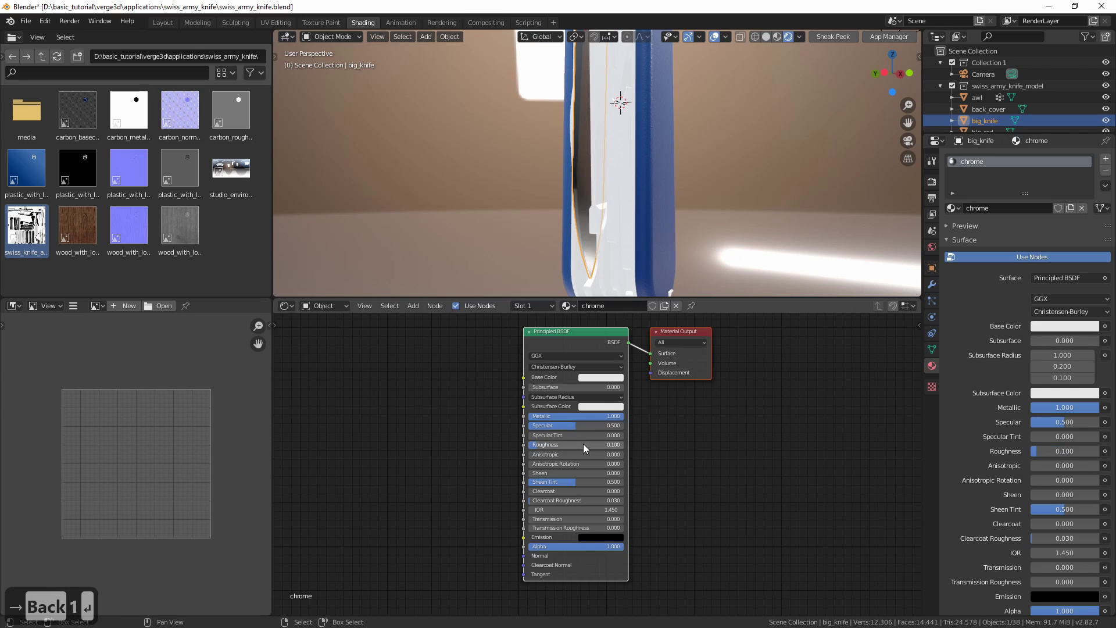
Darken the chrome material's base color to a neutral grey with a brightness value of about 0.704.
middle_click_drag(605, 207, 609, 146, "shift")
middle_click_drag(610, 146, 588, 180, "shift")
middle_click_drag(588, 180, 581, 198)
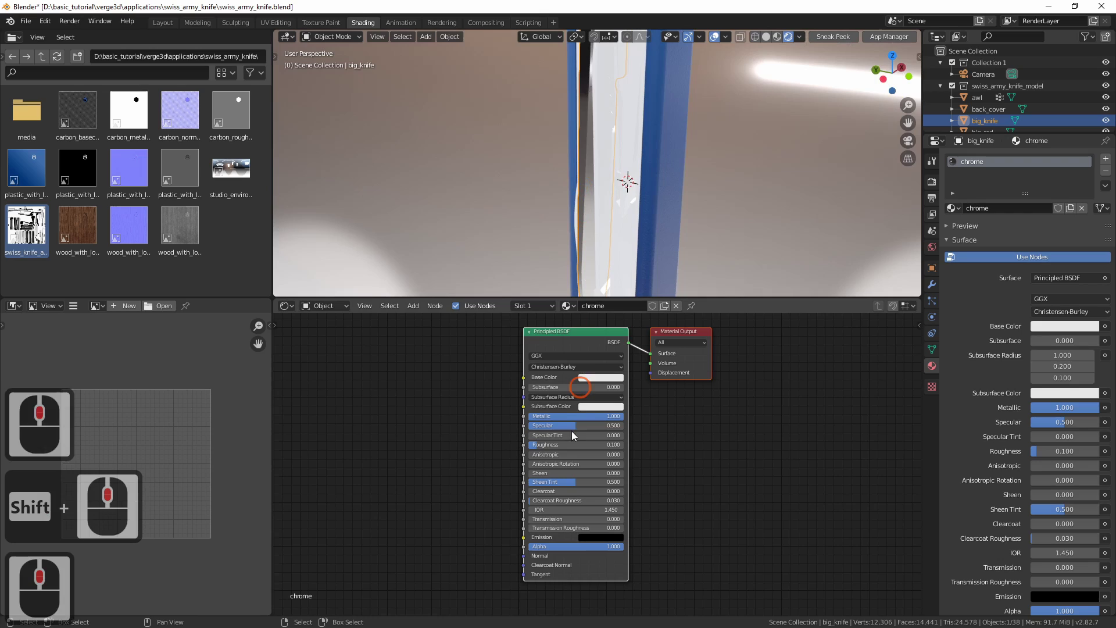
left_click(603, 377)
left_click_drag(656, 257, 655, 269)
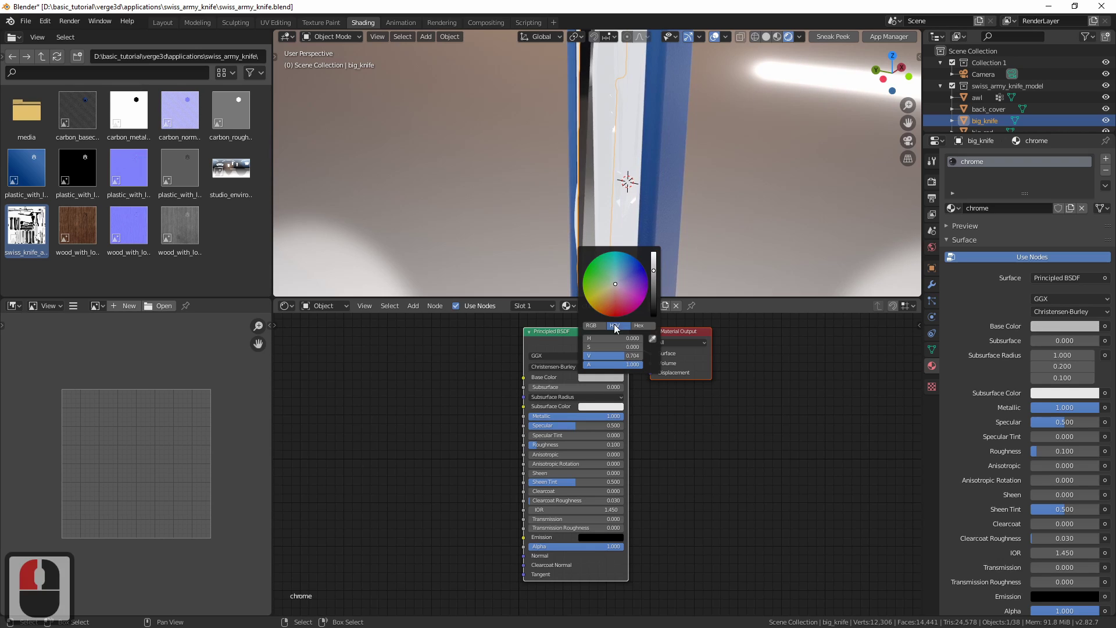
Set the chrome material's Roughness to 0.2.
left_click(582, 443)
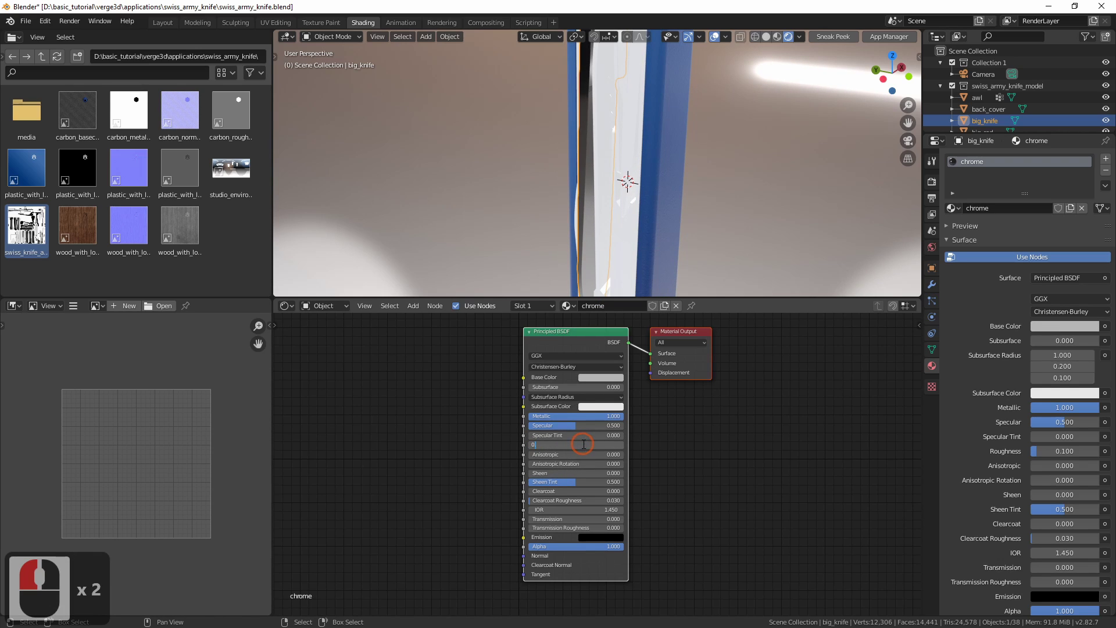
key("BackSpace")
type("2")
key("Return")
Select the saw blade and assign the existing chrome material to it.
middle_click_drag(599, 223, 686, 195)
middle_click_drag(645, 223, 631, 200, "shift")
middle_click_drag(631, 201, 605, 201)
mouse_move(605, 201)
middle_mouse_down("shift")
mouse_move(594, 213)
mouse_move(608, 196)
middle_mouse_up("shift")
middle_click_drag(607, 196, 637, 174)
middle_click_drag(637, 173, 588, 215, "shift")
middle_click_drag(587, 215, 616, 163, "shift")
left_click(608, 159)
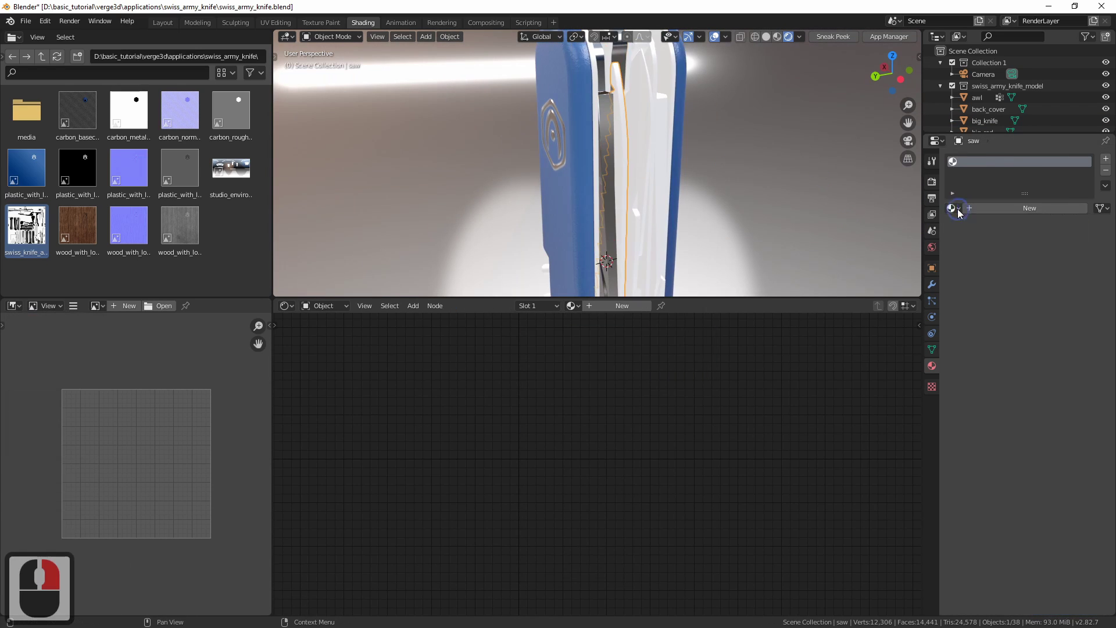
left_click(952, 207)
left_click(968, 225)
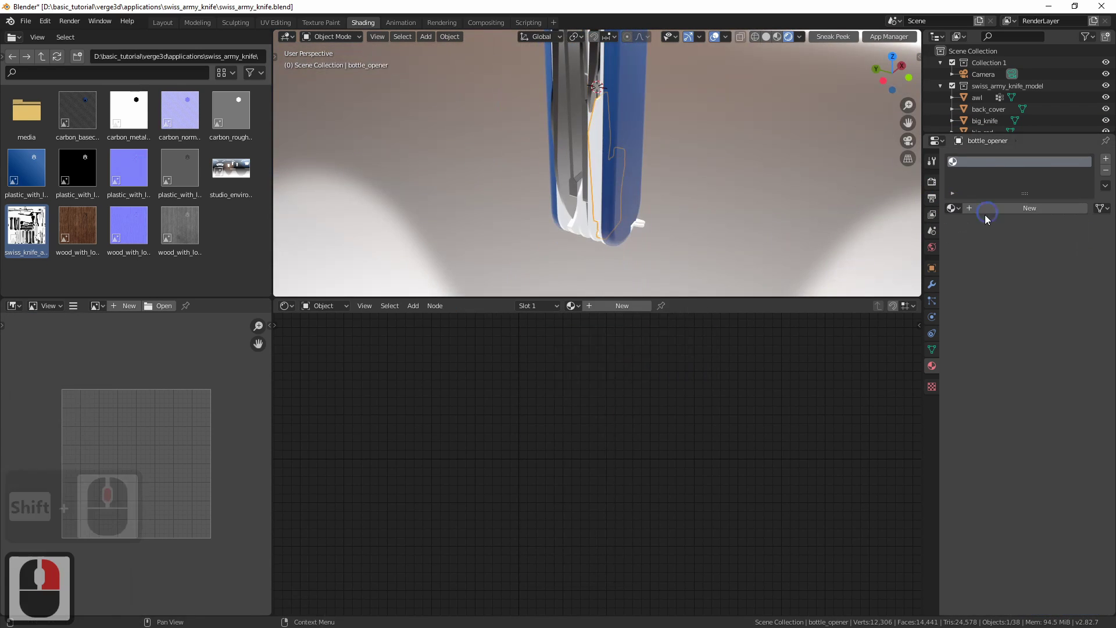
Assign chrome to the remaining metal parts, including the bottle opener, awl, limiters and tweezers blades, then unhide all parts and clear the selection.
left_click(633, 206)
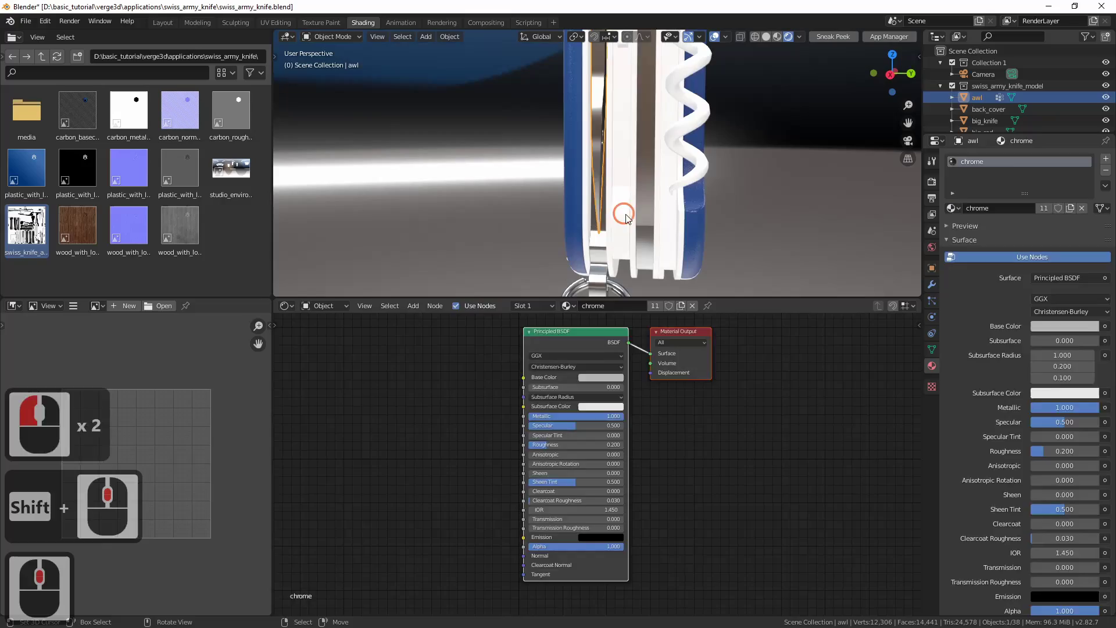
left_click(698, 147)
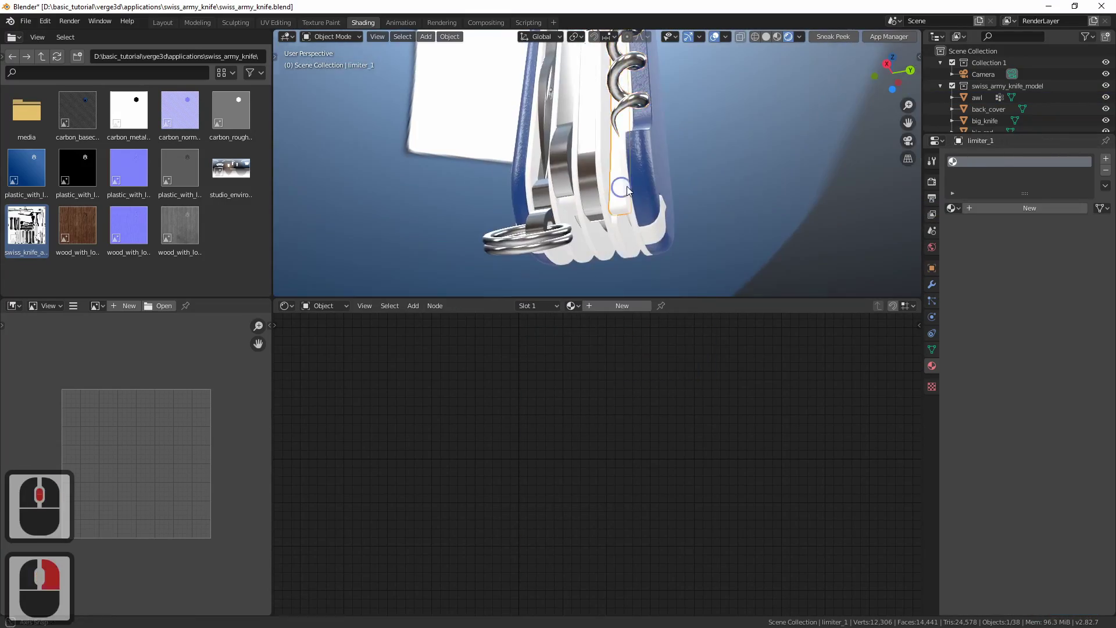
left_click(590, 179)
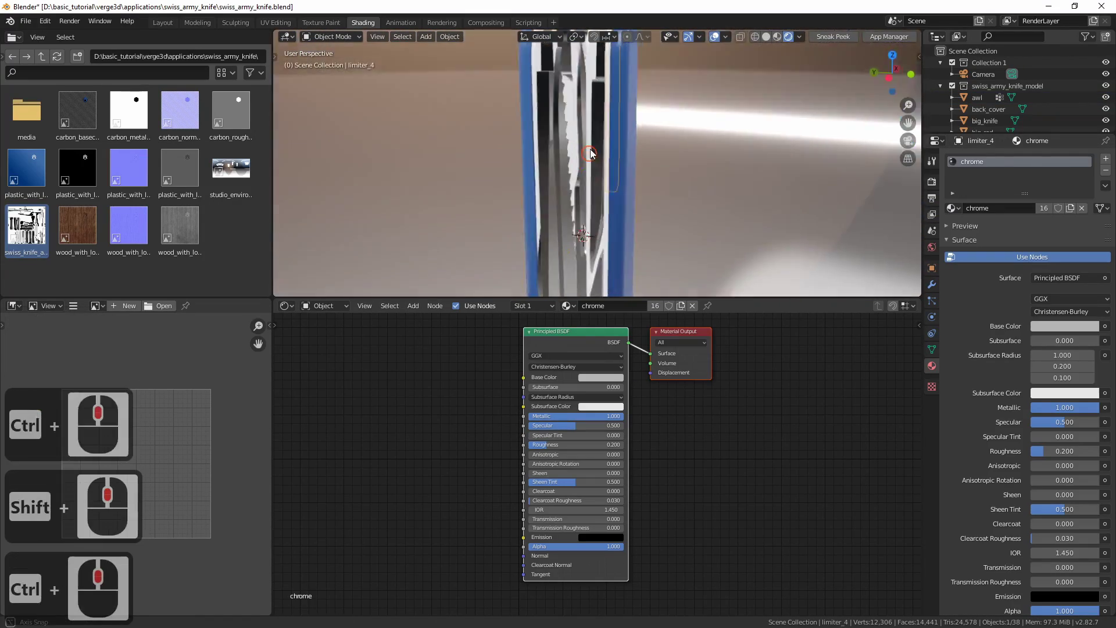
left_click(573, 233)
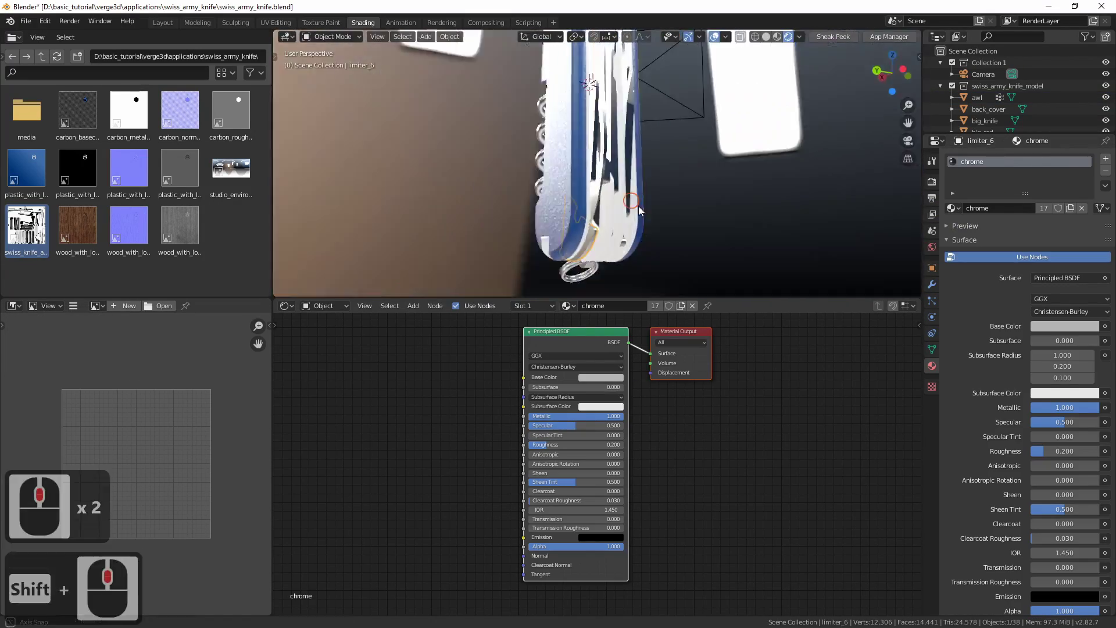
left_click(619, 161)
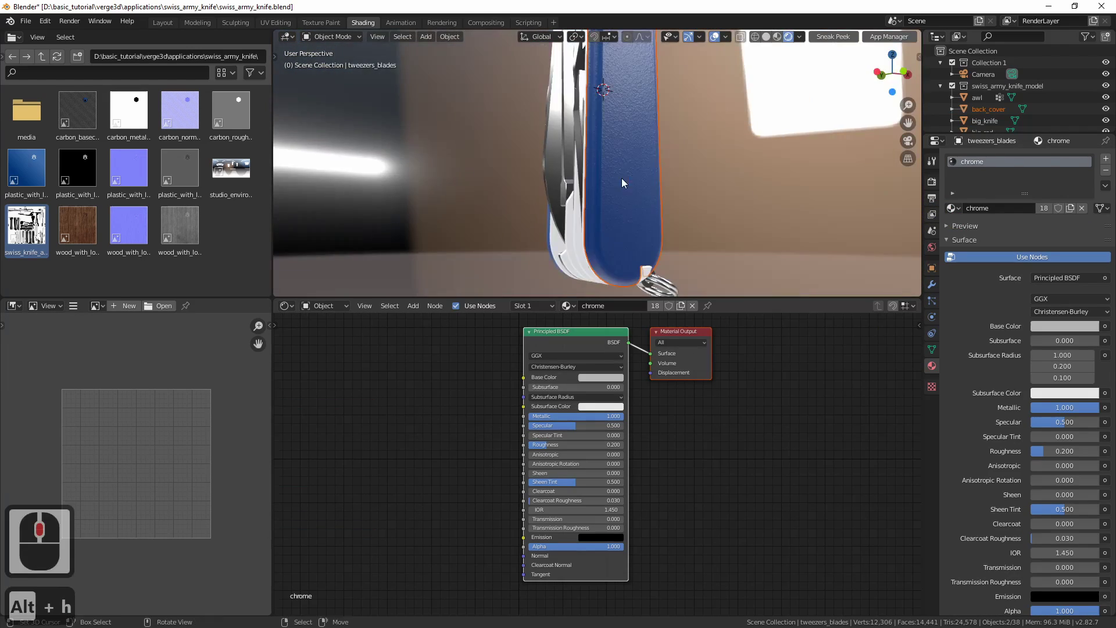
left_click(598, 154)
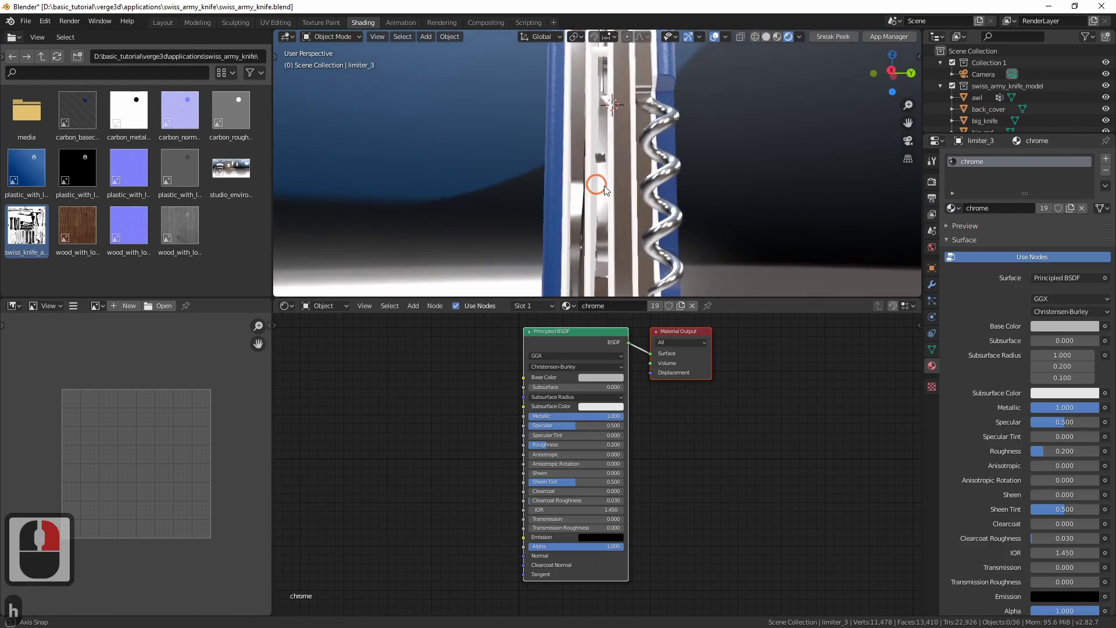
left_click(613, 127)
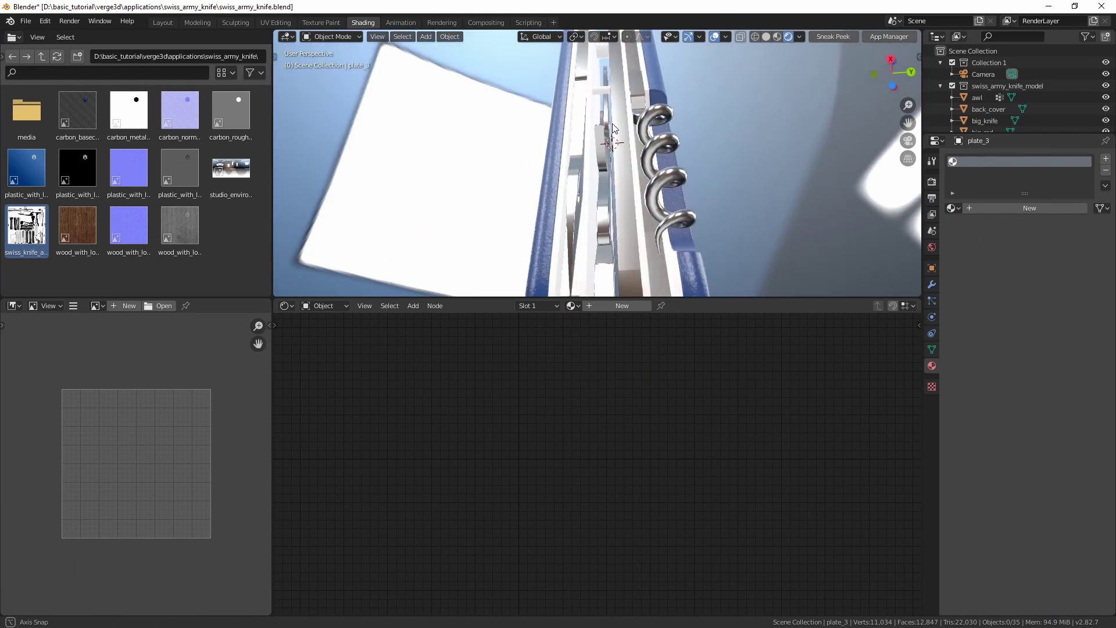
key("alt+h")
key("alt+a")
Select the plate next to the cover, plate_1, and create a new material named alluminium for it.
middle_click_drag(612, 124, 595, 233)
middle_click_drag(648, 202, 573, 161)
left_click(588, 121)
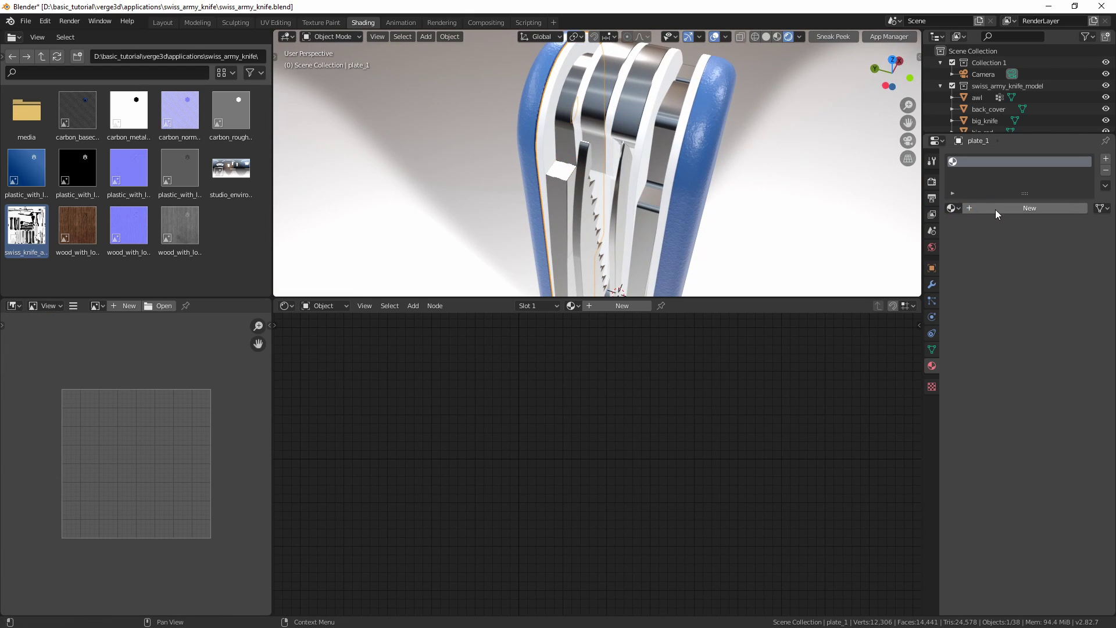
middle_click_drag(610, 192, 600, 174)
middle_click_drag(600, 173, 598, 187, "ctrl")
middle_click_drag(597, 187, 594, 183, "shift")
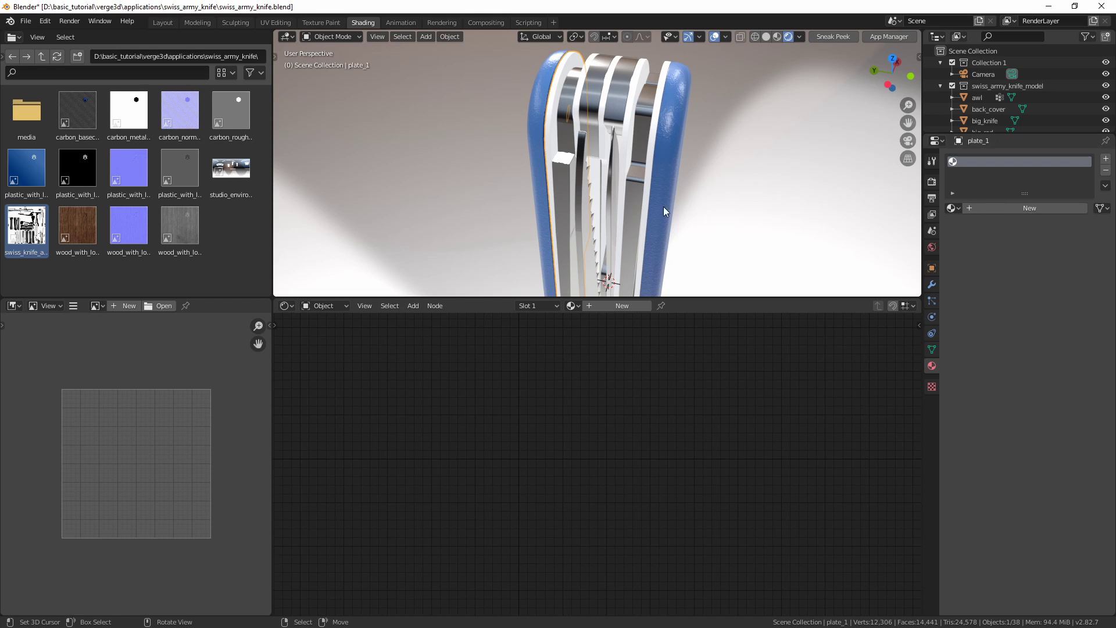
middle_click_drag(636, 201, 580, 192, "shift")
right_click(578, 152)
right_click(571, 151)
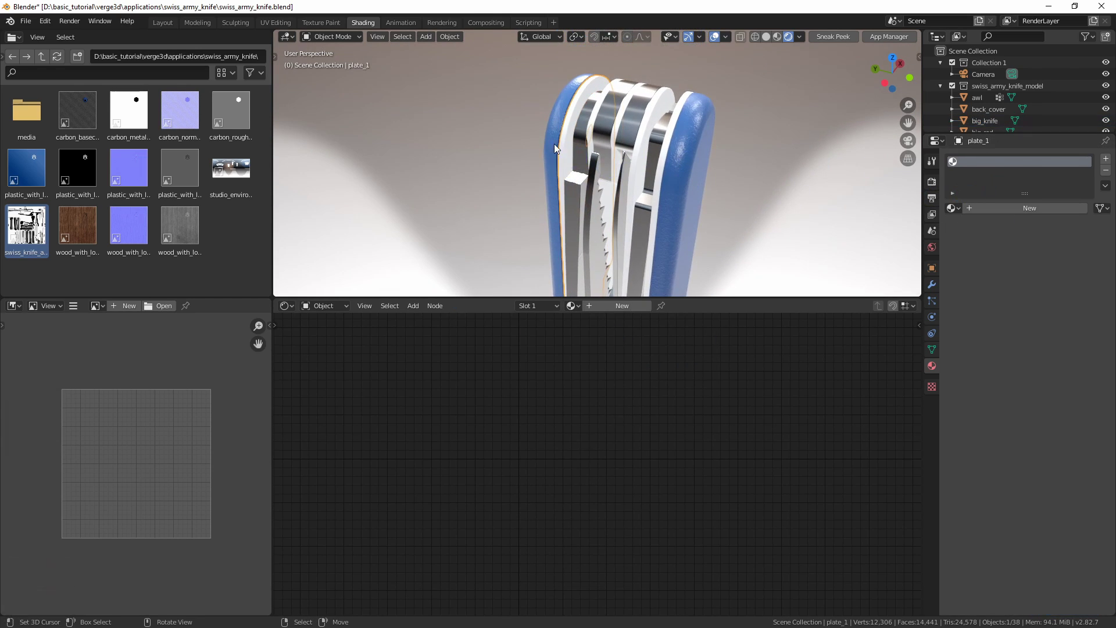
key("g")
key("Escape")
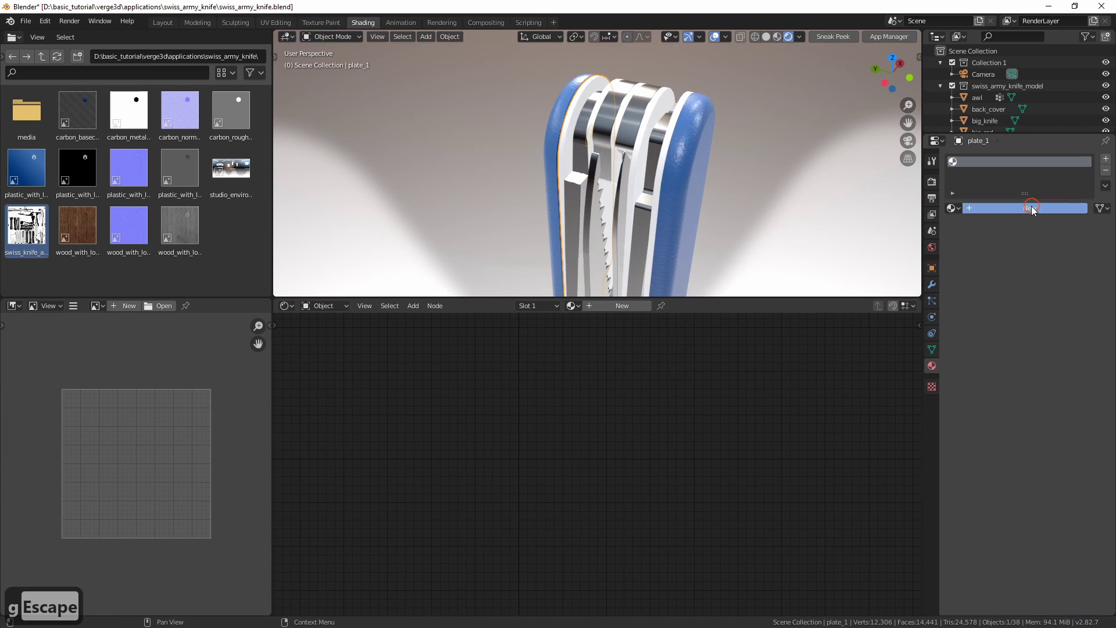
left_click(1005, 207)
double_click(1005, 208)
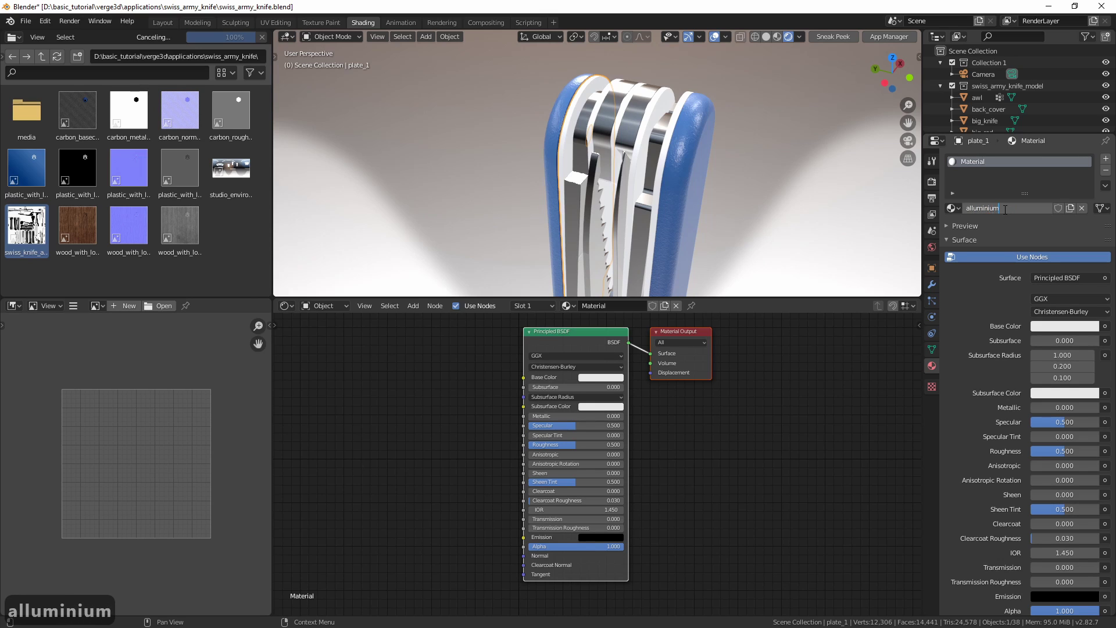
Set the Metallic value of the alluminium material's Principled BSDF to 1.0.
middle_click_drag(559, 256, 581, 246)
middle_click_drag(432, 441, 436, 456)
middle_click_drag(445, 434, 469, 424, "ctrl")
left_click_drag(553, 432, 670, 431)
Set the alluminium material's Roughness to 0.4.
middle_click_drag(562, 192, 557, 161)
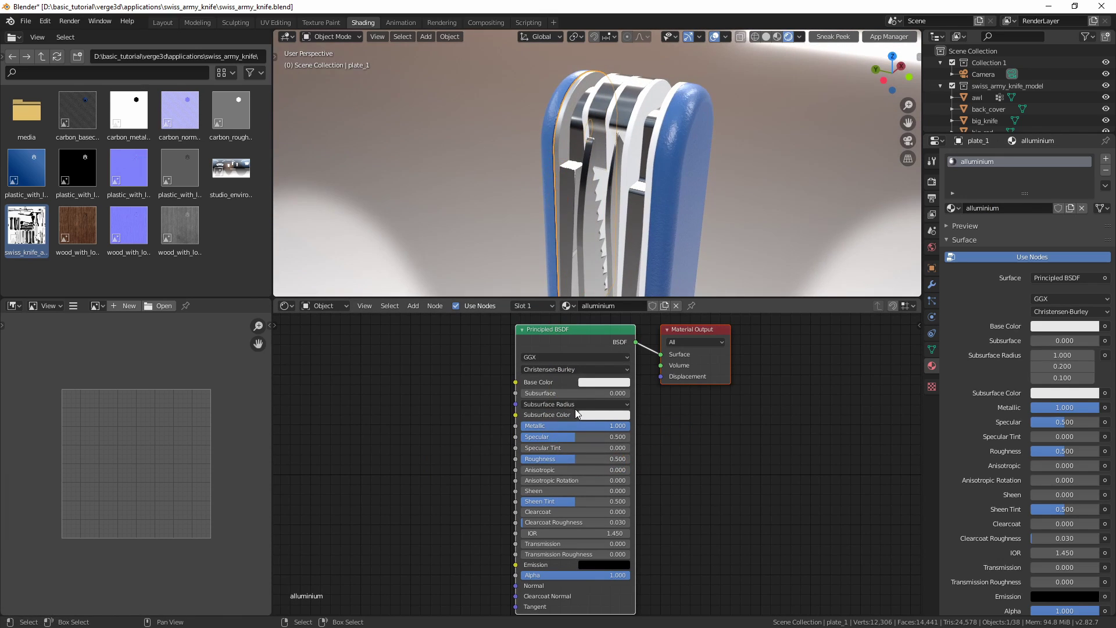
left_click(602, 381)
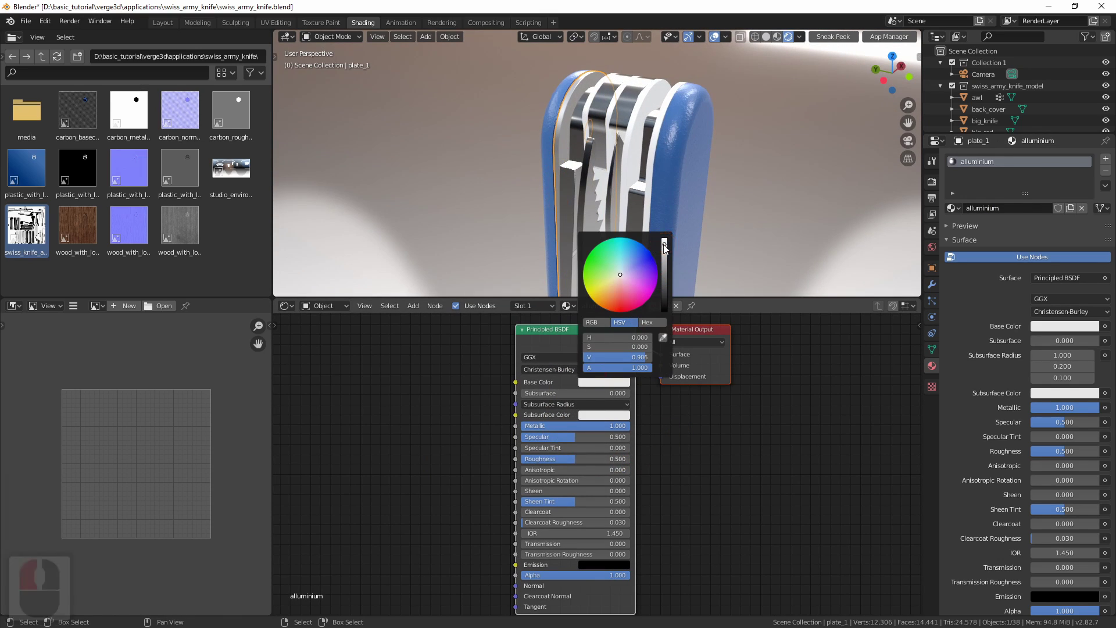
middle_click_drag(567, 196, 604, 190)
mouse_move(604, 189)
middle_mouse_down("shift")
mouse_move(602, 144)
mouse_move(596, 192)
middle_mouse_up("shift")
middle_click_drag(596, 191, 579, 233)
left_click(565, 459, "ctrl")
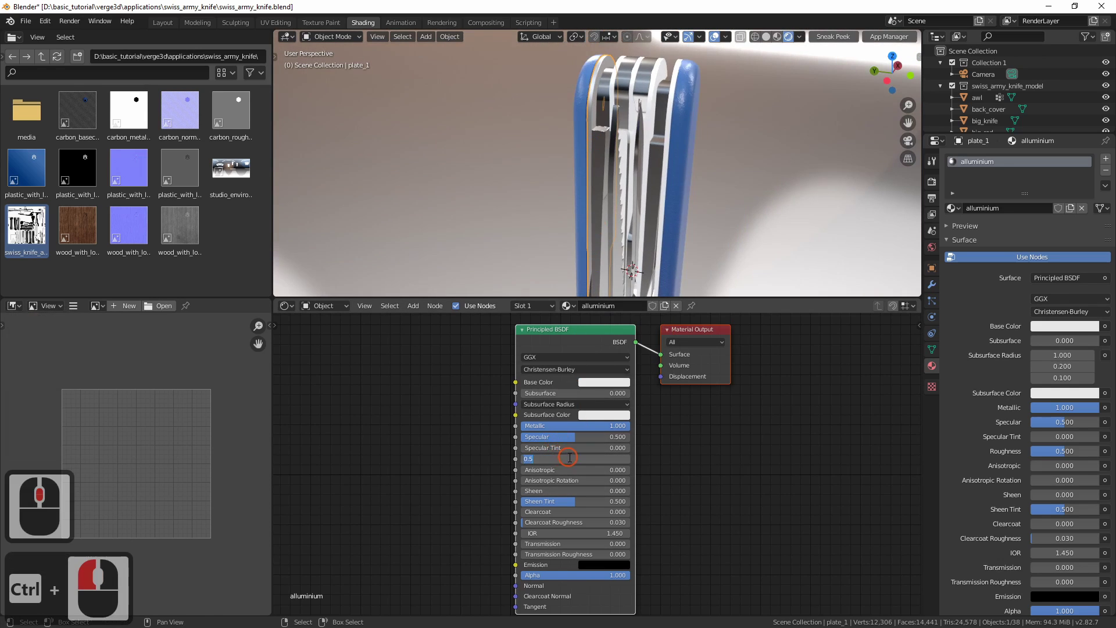
key("Right")
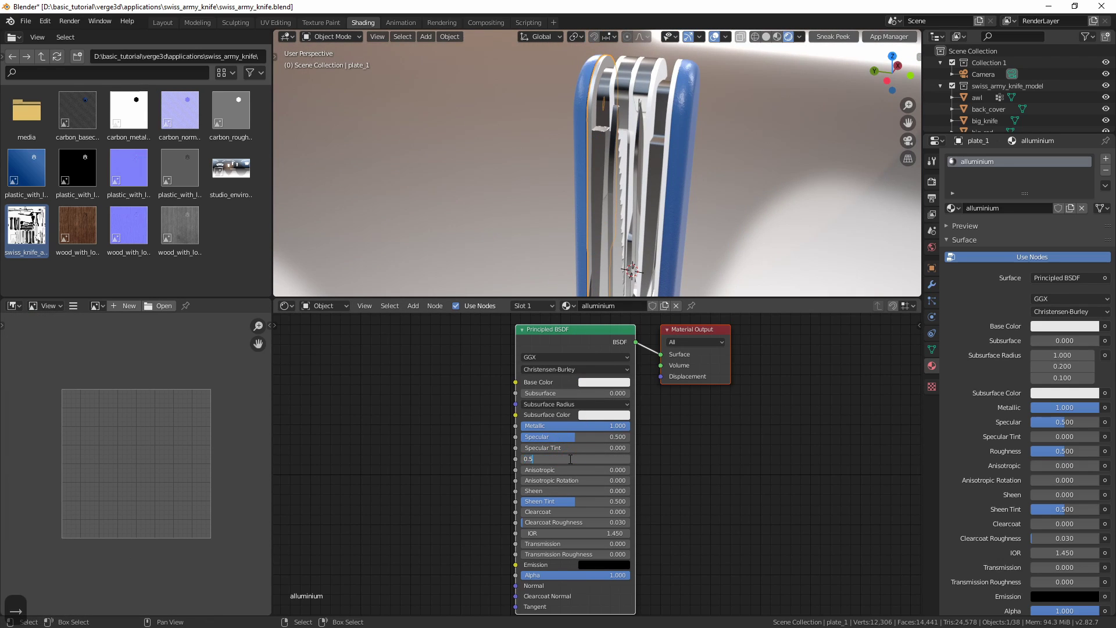
Set the alluminium material's Roughness to 0.7.
middle_click_drag(587, 180, 581, 146)
middle_click_drag(588, 193, 586, 221, "ctrl")
middle_click_drag(586, 221, 698, 168, "shift")
middle_click_drag(698, 168, 640, 221)
left_click(572, 459, "ctrl")
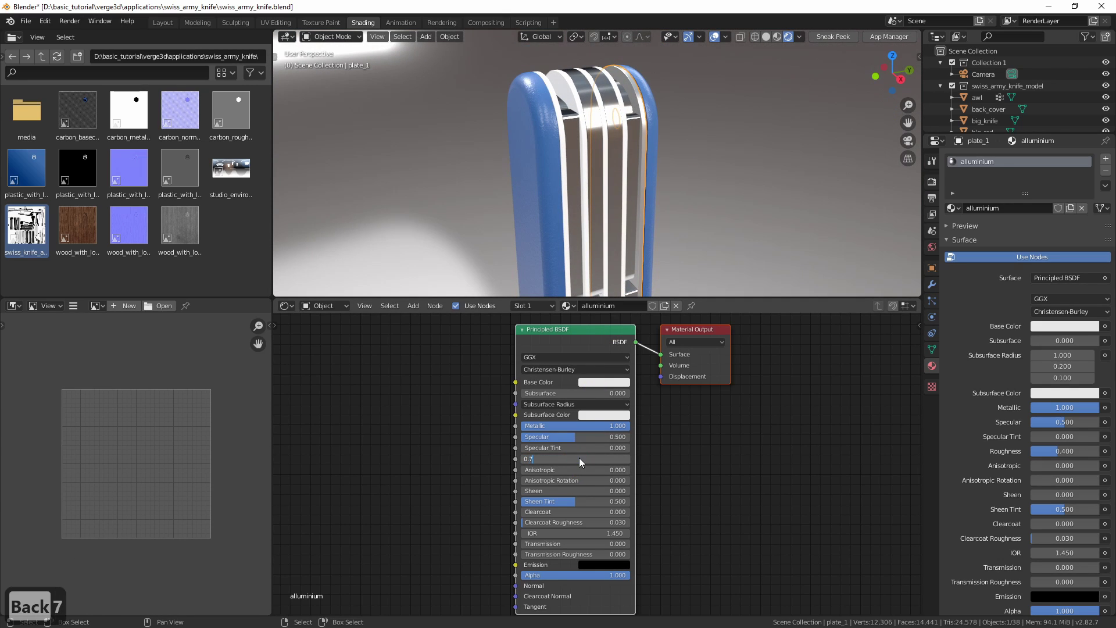
Assign the existing alluminium material to plate_2 and plate_3, one plate at a time.
middle_click_drag(643, 159, 567, 221)
middle_click_drag(567, 221, 494, 203)
middle_click_drag(494, 203, 558, 157, "ctrl")
middle_click_drag(558, 157, 546, 127, "shift")
key("alt+a")
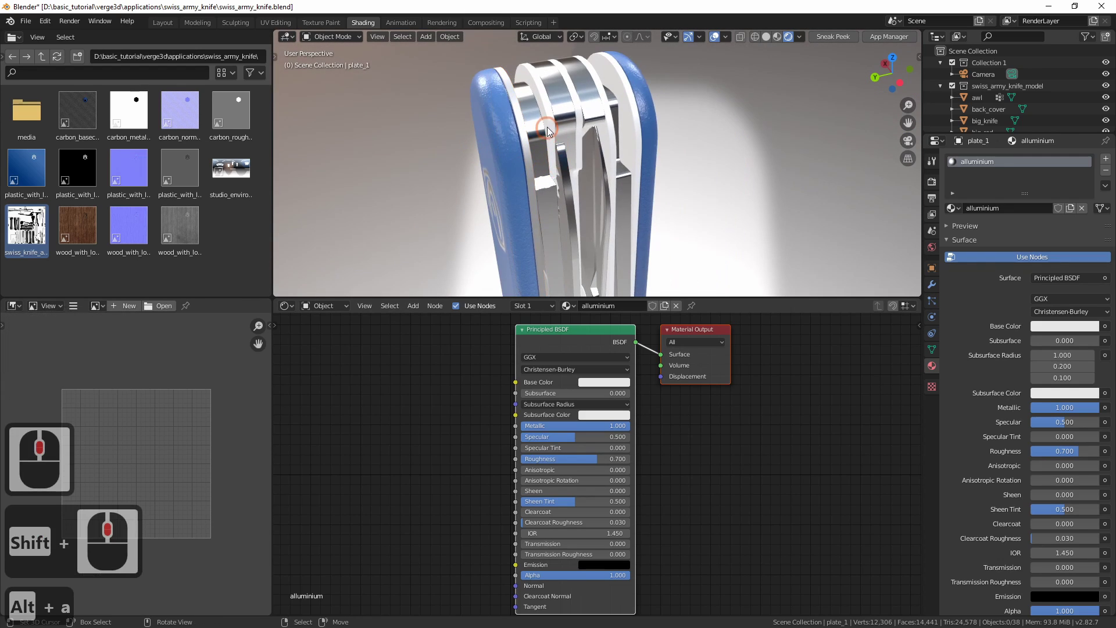
right_click(546, 126)
left_click(952, 208)
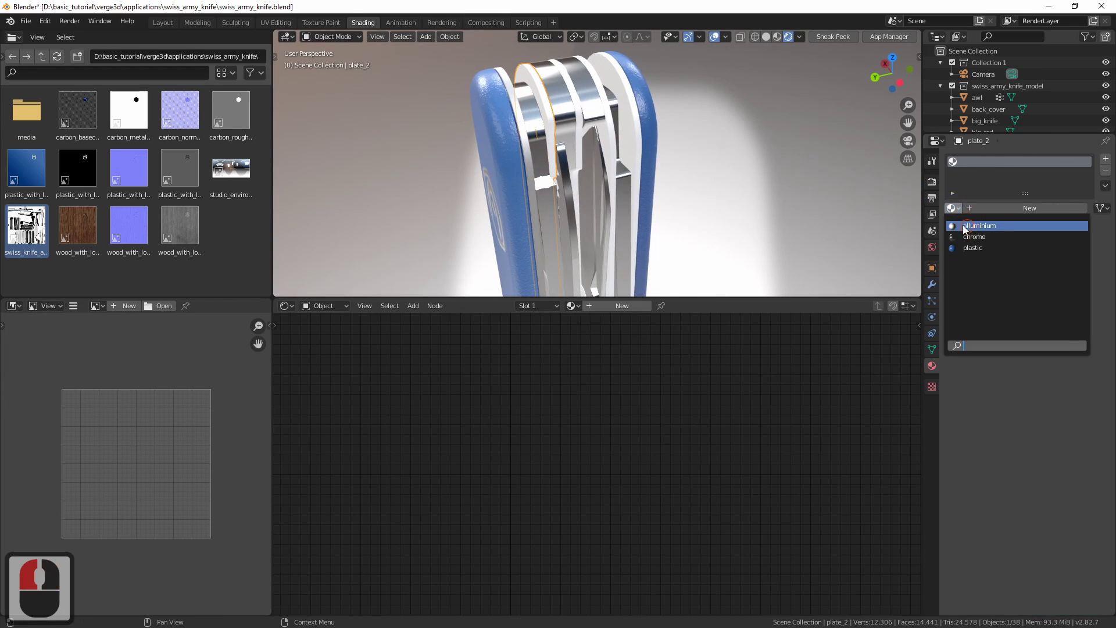
left_click(967, 226)
right_click(561, 120)
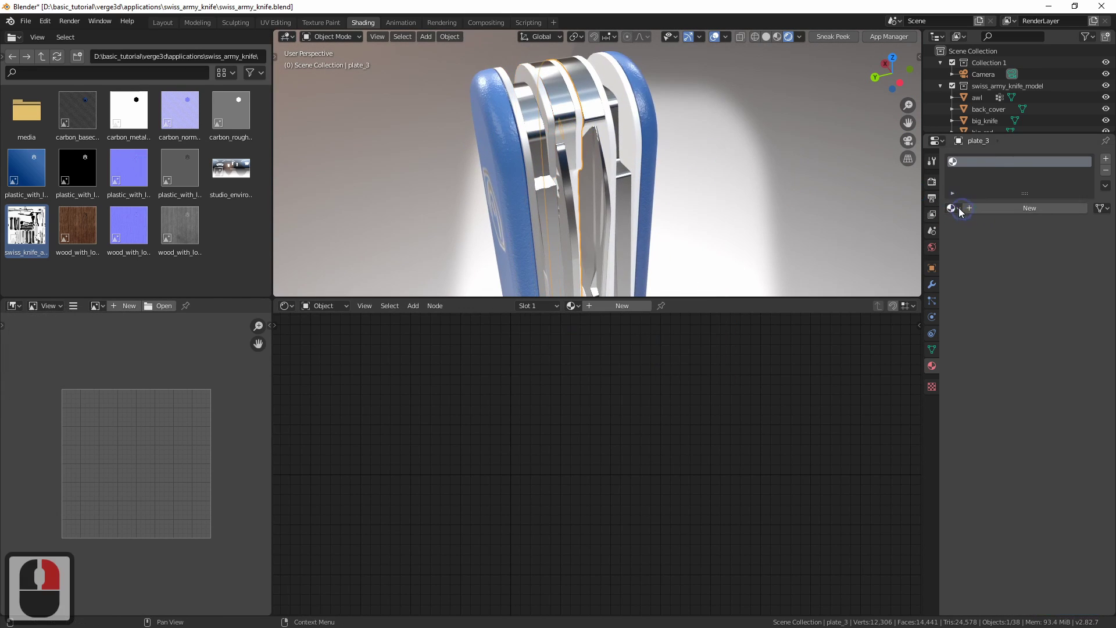
left_click(958, 209)
left_click(976, 221)
Assign the existing alluminium material to plate_4 and plate_5 as well.
right_click(612, 137)
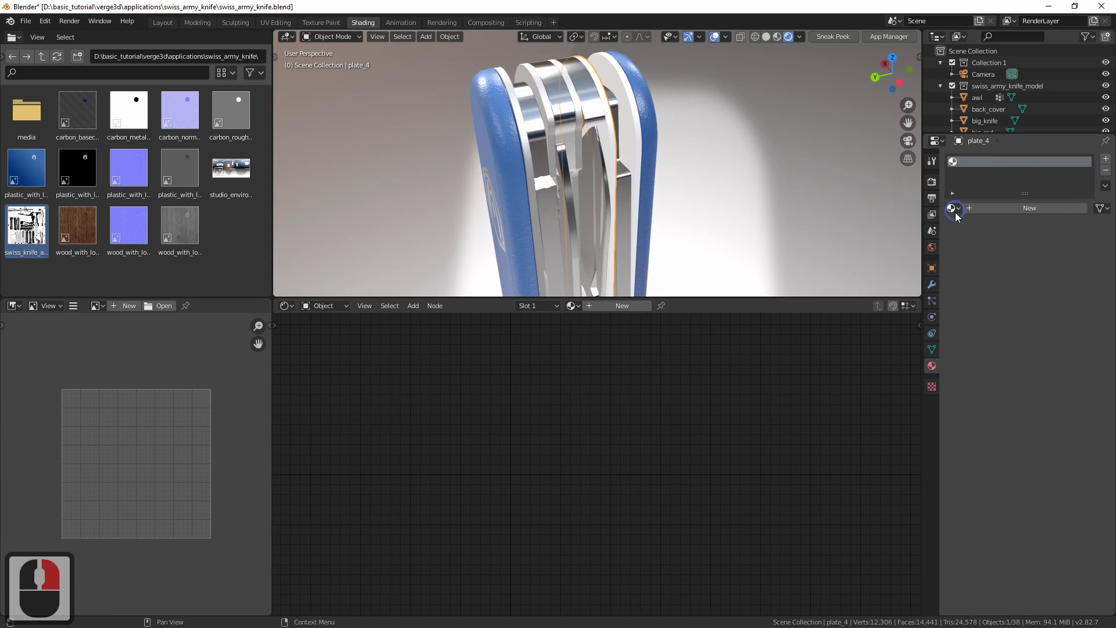
left_click(952, 208)
left_click(975, 221)
right_click(618, 129)
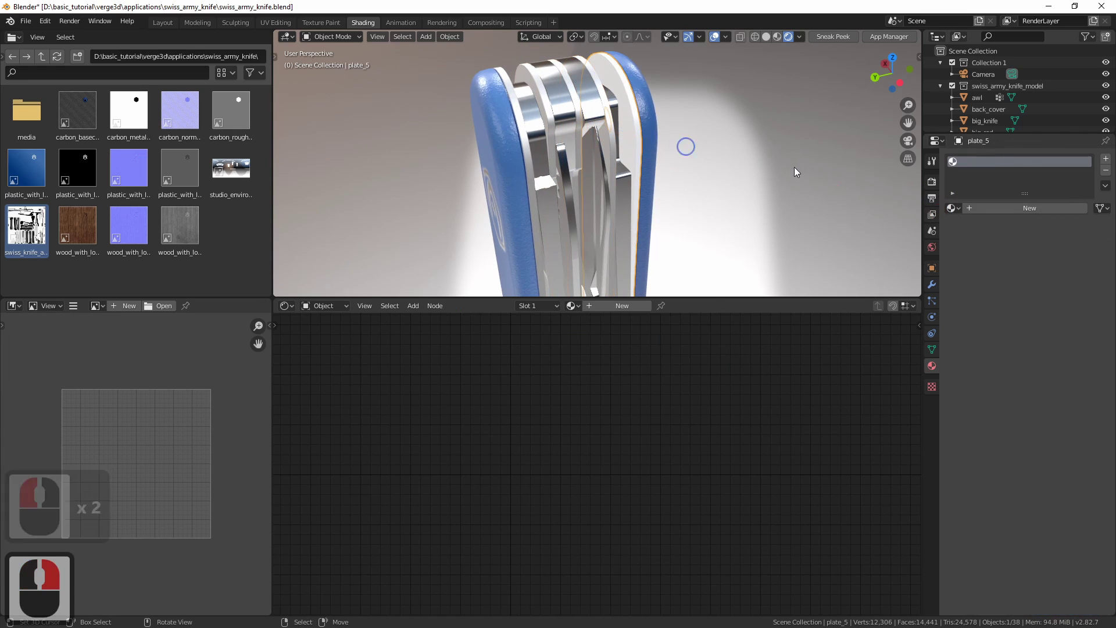
left_click(962, 208)
left_click(967, 222)
Examine the tweezers handle at the key-ring end of the knife by pulling it out temporarily.
scroll(637, 108, "down", 4)
middle_click_drag(576, 174, 536, 142, "shift")
middle_click_drag(566, 215, 584, 189, "ctrl")
middle_click_drag(583, 190, 634, 128, "shift")
middle_click_drag(558, 145, 610, 169)
middle_click_drag(611, 169, 671, 159, "shift")
middle_click_drag(671, 159, 600, 166, "shift")
scroll(600, 166, "down", 3)
middle_click_drag(600, 64, 573, 187, "shift")
middle_click_drag(572, 187, 587, 169, "shift")
middle_click_drag(543, 162, 617, 214)
right_click(559, 198)
key("g")
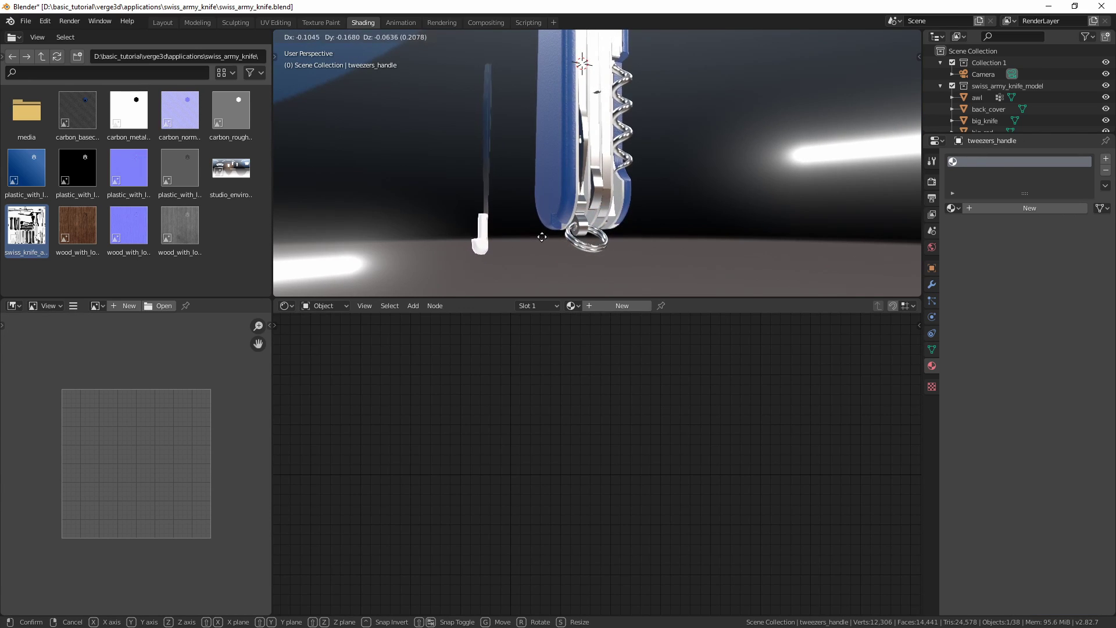
key("Escape")
middle_click_drag(541, 234, 554, 227)
Select the toothpick in the front cover and create a new material named simple_plastic for it.
left_click(633, 224)
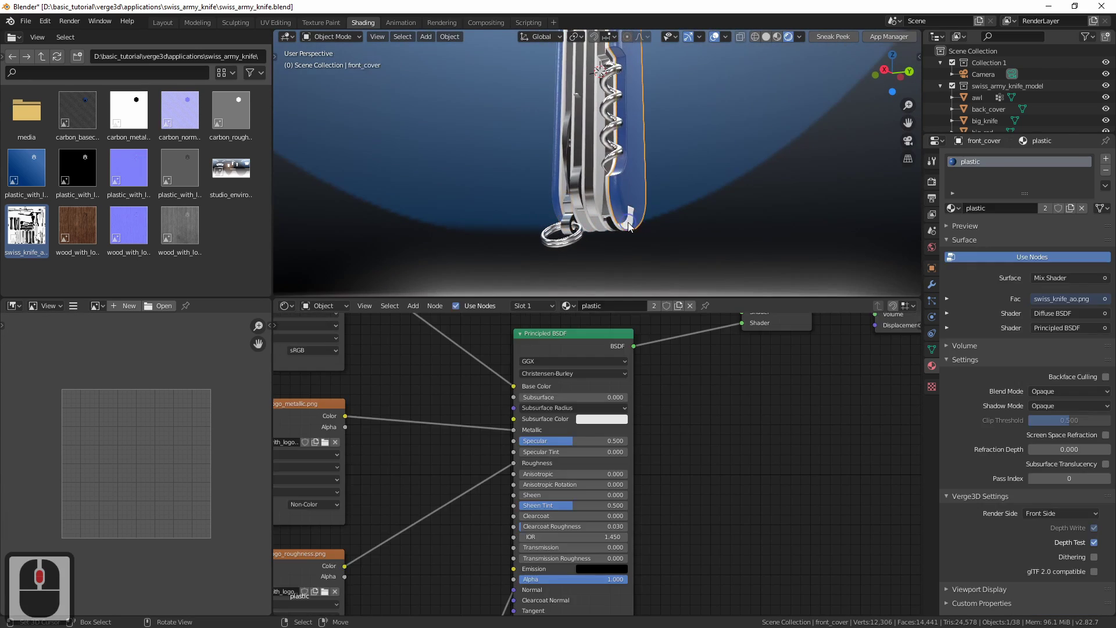
middle_click_drag(633, 224, 616, 218)
left_click(625, 224)
key("g")
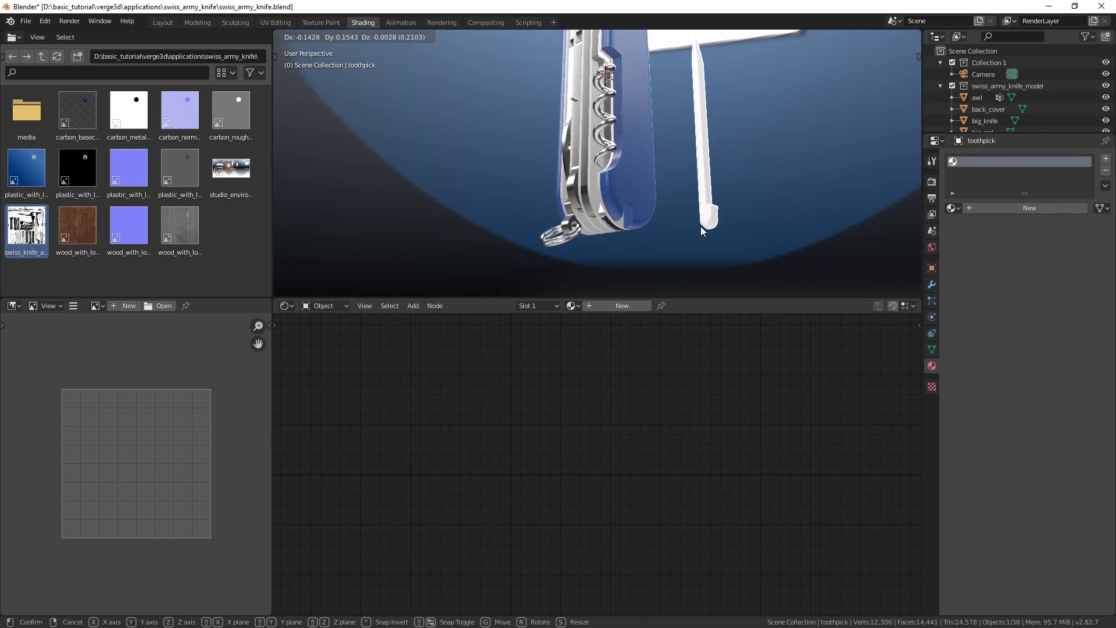
key("Escape")
middle_click_drag(697, 225, 857, 227)
left_click(1011, 210)
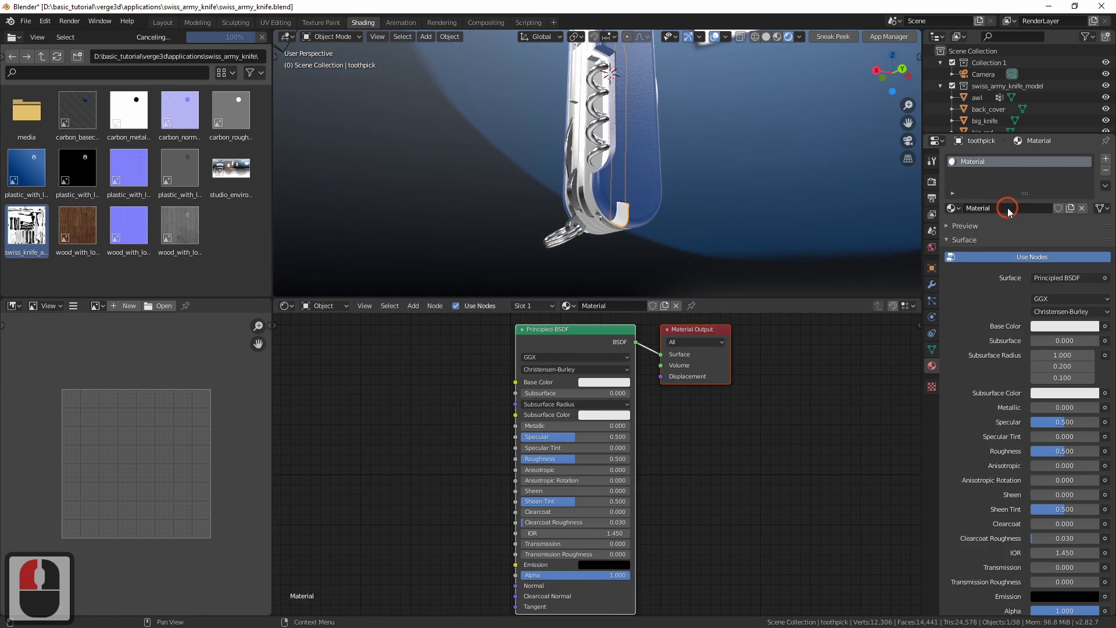
type("simple_plastic")
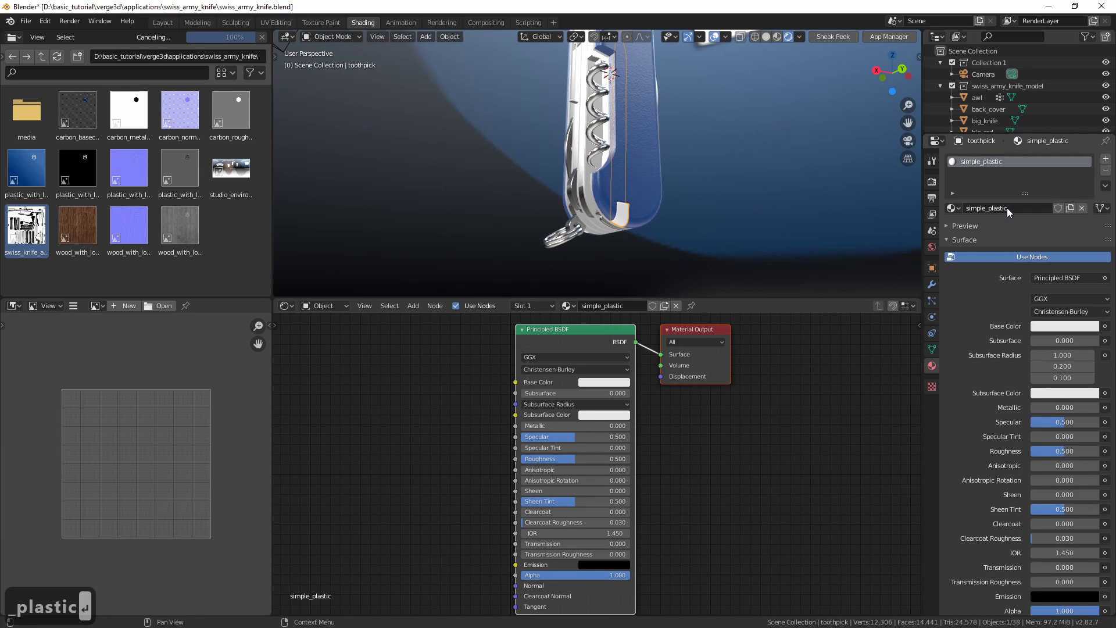
Reselect the toothpick and darken the Base Color of its simple_plastic material slightly.
left_click(620, 217)
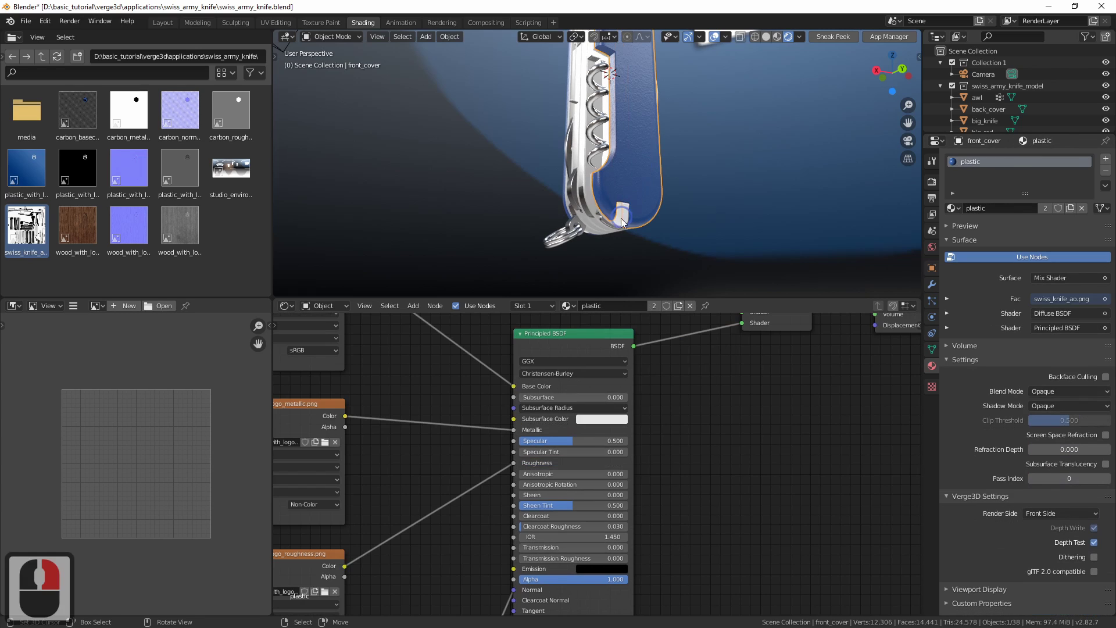
middle_click_drag(619, 218, 617, 187)
middle_click_drag(617, 187, 633, 194)
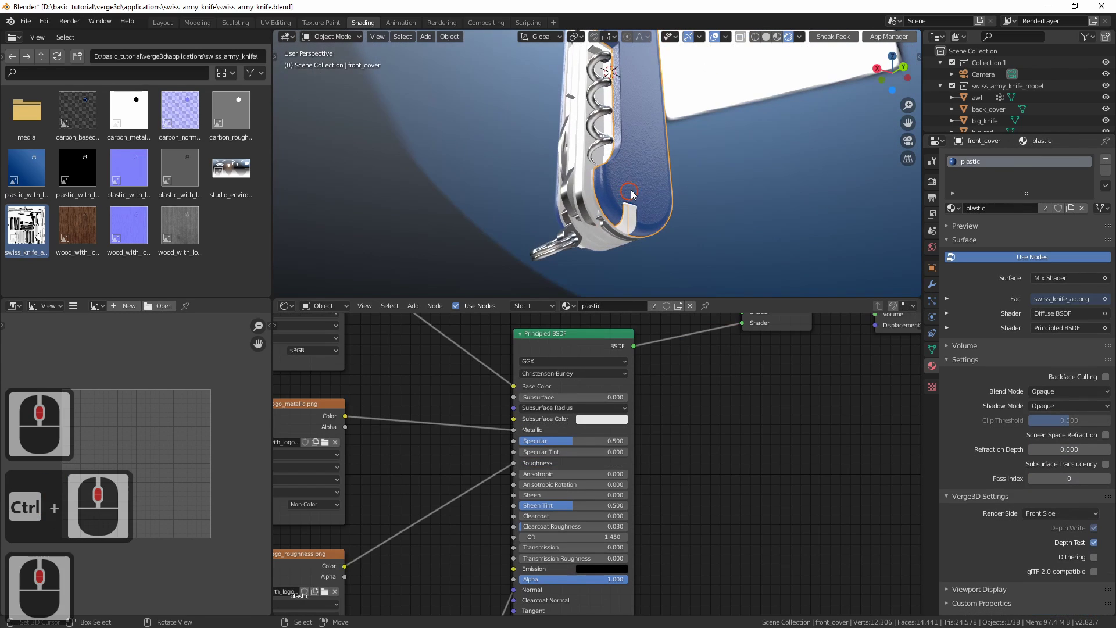
left_click(624, 227)
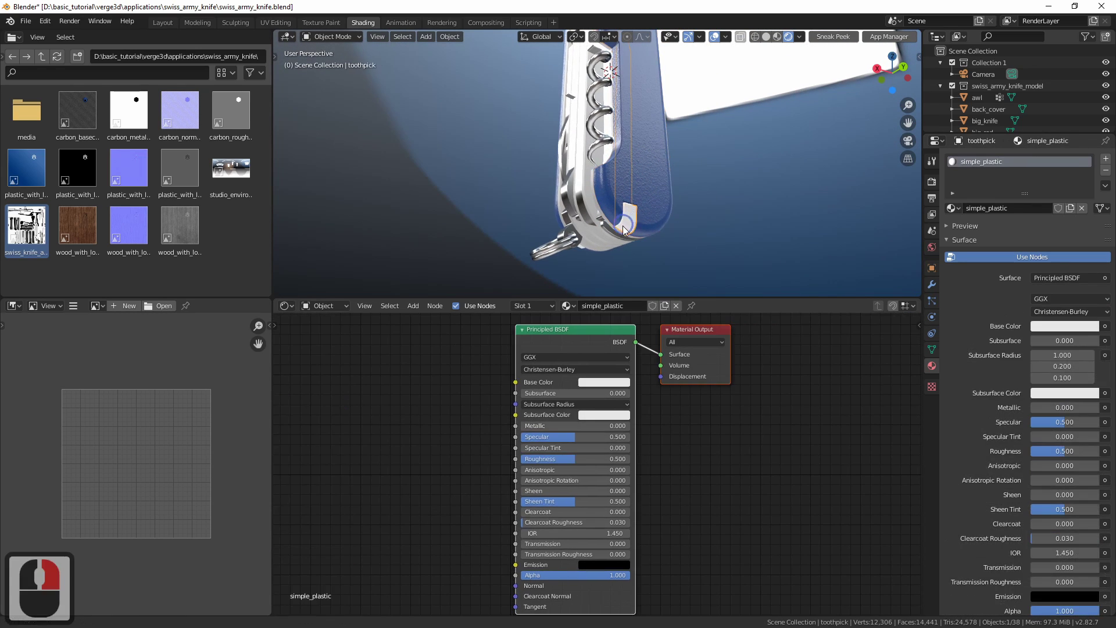
middle_click_drag(624, 228, 619, 215, "shift")
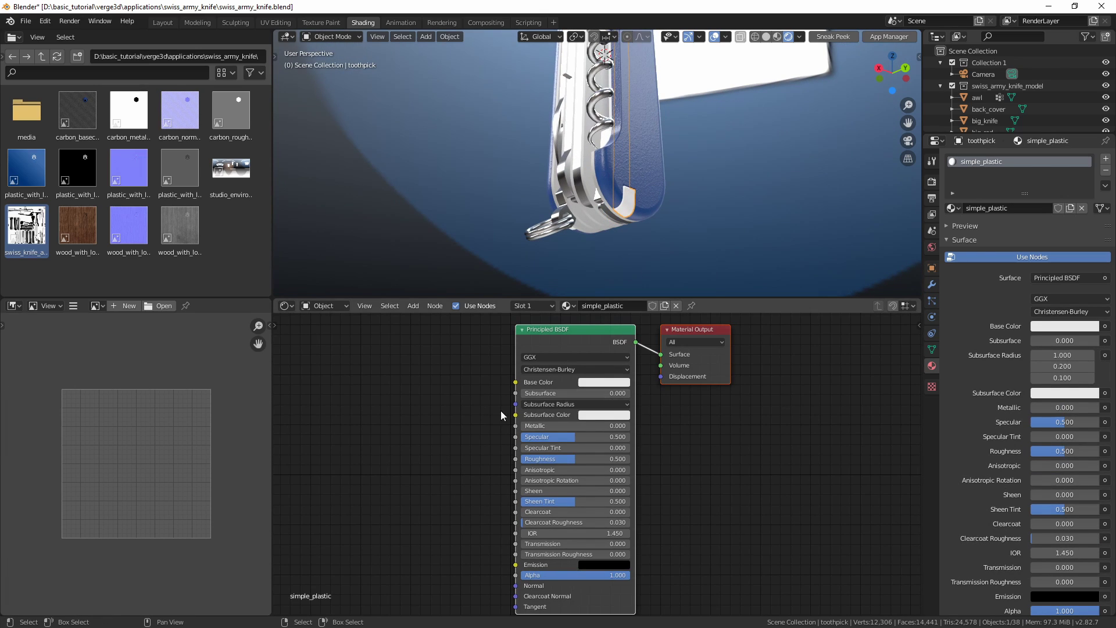
middle_click_drag(447, 495, 472, 467)
middle_click_drag(488, 461, 510, 442, "ctrl")
middle_click_drag(503, 373, 529, 405)
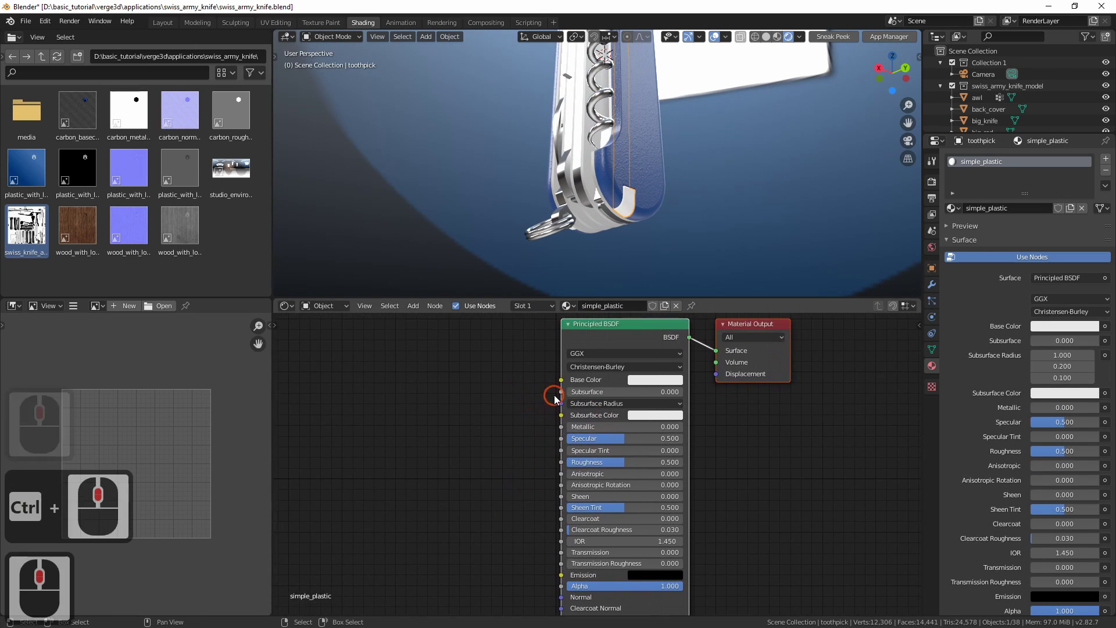
left_click(645, 381)
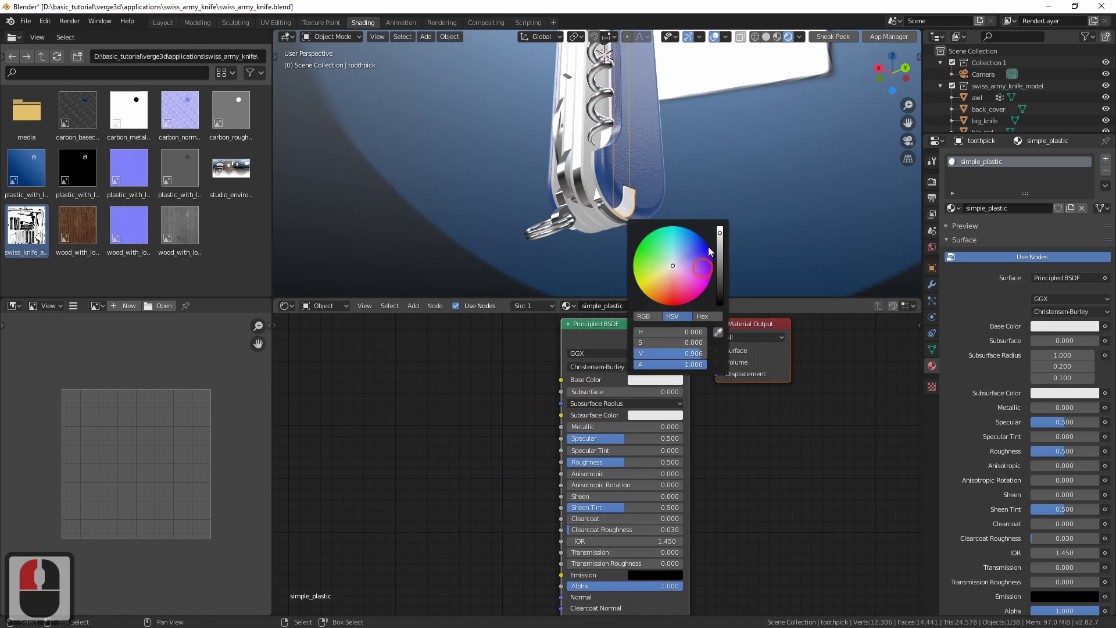
left_click_drag(720, 238, 721, 247)
Select the tweezers handle and assign the existing simple_plastic material to it.
middle_click(602, 347)
middle_click_drag(603, 346, 632, 327)
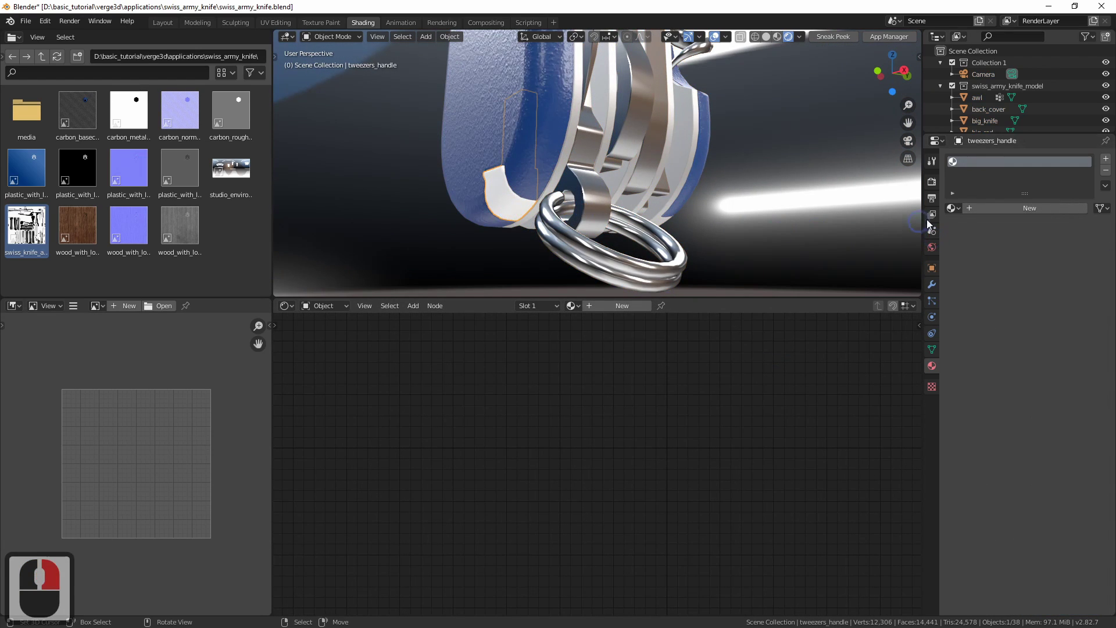
left_click(949, 208)
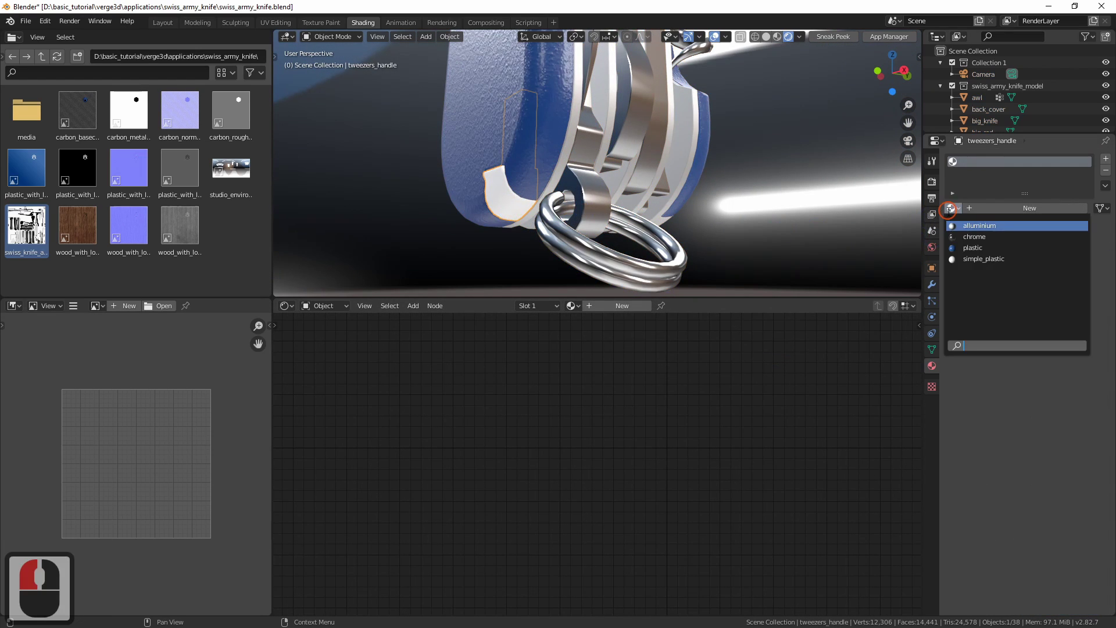
left_click(980, 261)
Select both blue plastic covers, back_cover and front_cover, and hide them.
middle_click_drag(523, 224, 499, 174)
middle_click_drag(499, 189, 527, 181)
middle_click_drag(526, 180, 488, 203)
middle_click_drag(488, 203, 530, 233, "shift")
middle_click_drag(538, 194, 542, 238, "shift")
middle_click_drag(546, 153, 576, 178, "shift")
left_click(537, 193)
left_click(583, 166, "shift")
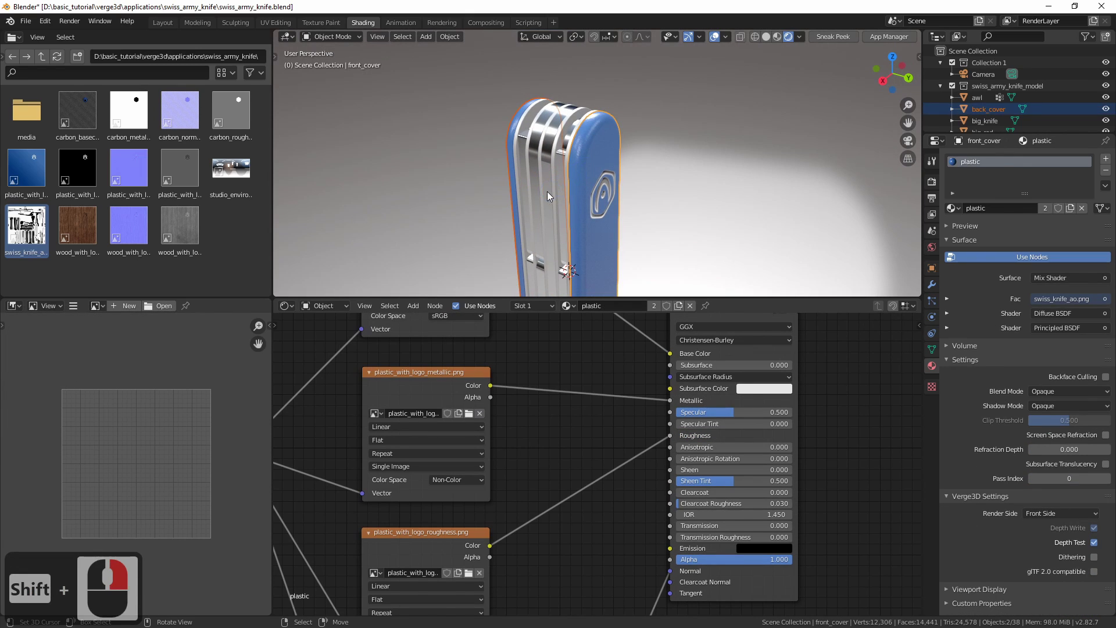
key("h")
Hide limiter_4, the neighbouring chrome pieces between the plates, and the big knife to expose the rods.
left_click(541, 167, "shift")
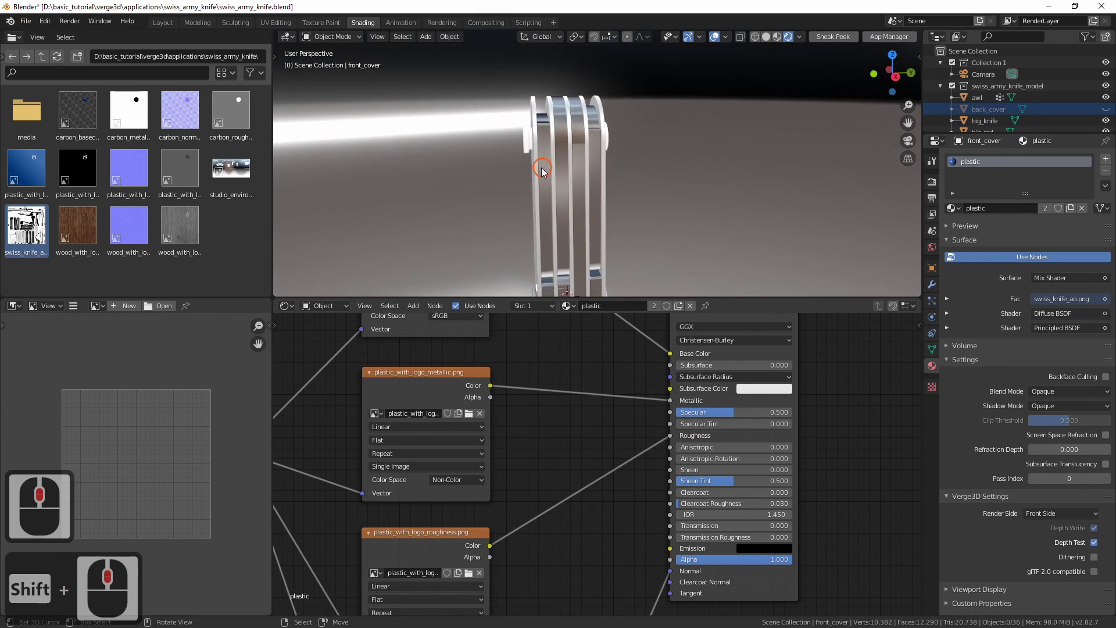
key("h")
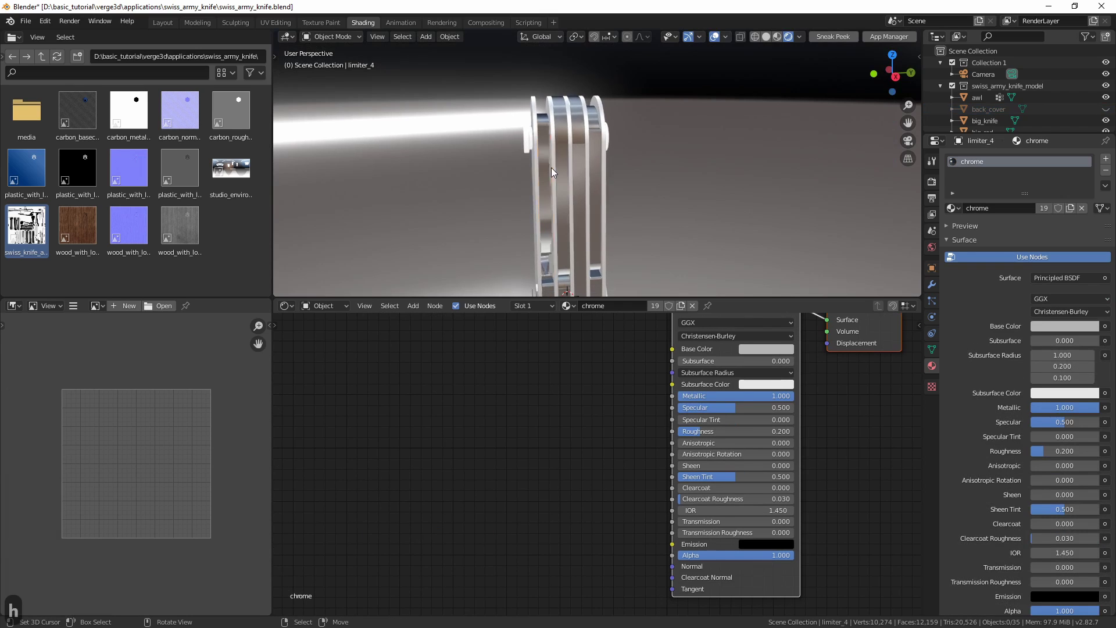
left_click(562, 163)
key("h")
right_click(581, 163)
key("h")
right_click(600, 165)
key("h")
middle_click_drag(606, 168, 587, 164)
right_click(587, 164)
key("h")
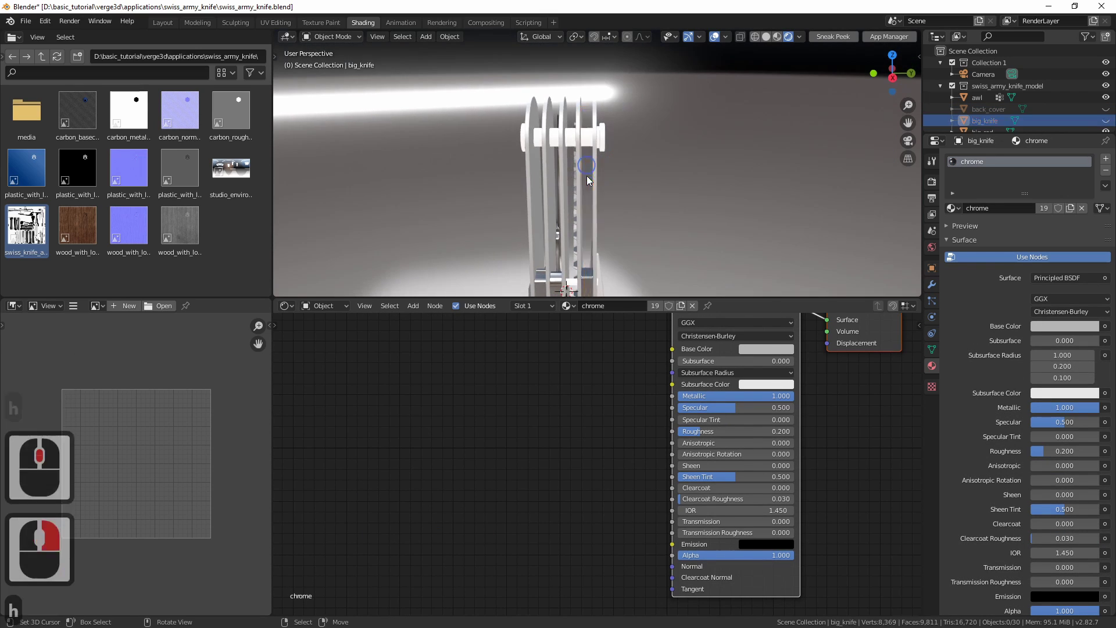
Hide the awl, the hook and the corkscrew.
middle_click_drag(561, 232, 558, 119, "shift")
right_click(539, 190)
key("h")
right_click(553, 191)
key("h")
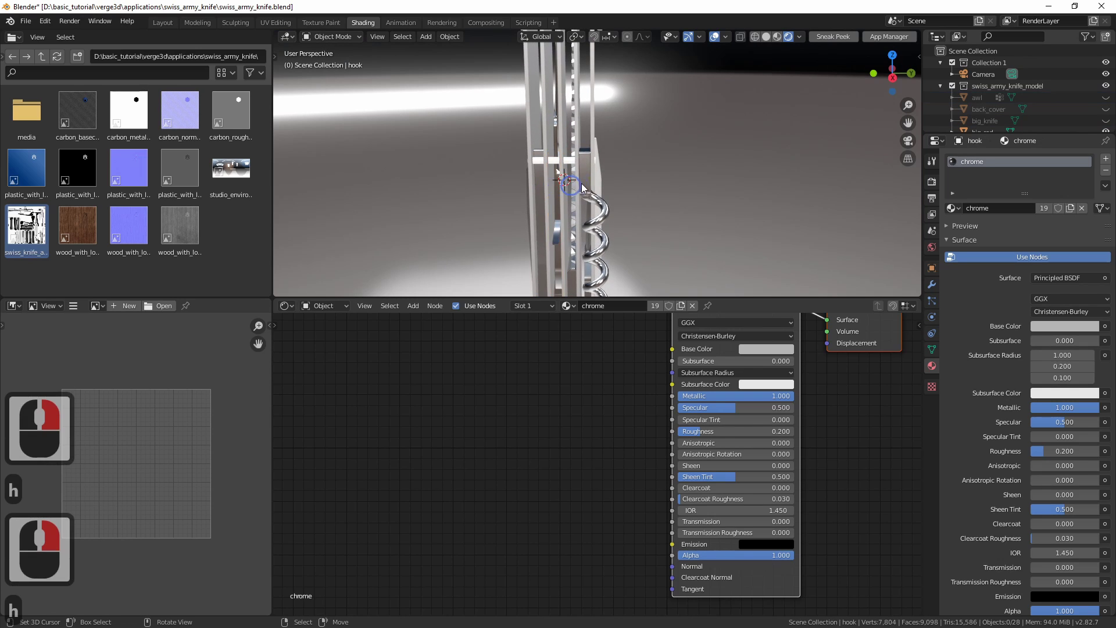
right_click(583, 184)
key("h")
Select small_rod, which runs through the upper ends of the plates, and create a new material named brass for it.
middle_click_drag(495, 76, 551, 176)
right_click(538, 134)
middle_click_drag(550, 176, 555, 168)
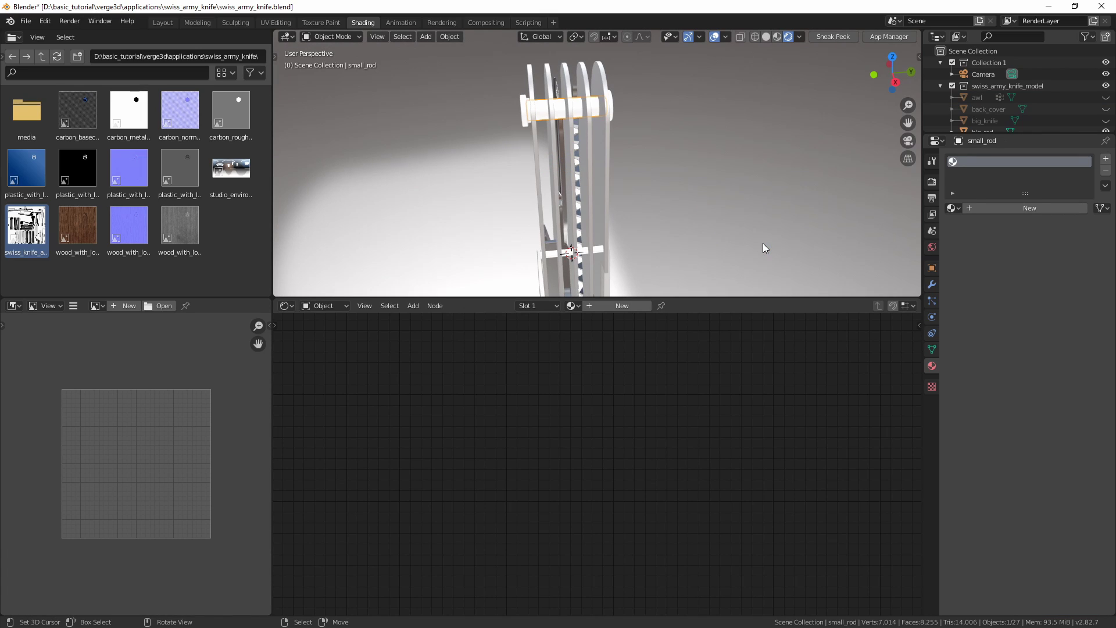
middle_click_drag(525, 145, 566, 133, "shift")
left_click(1016, 208)
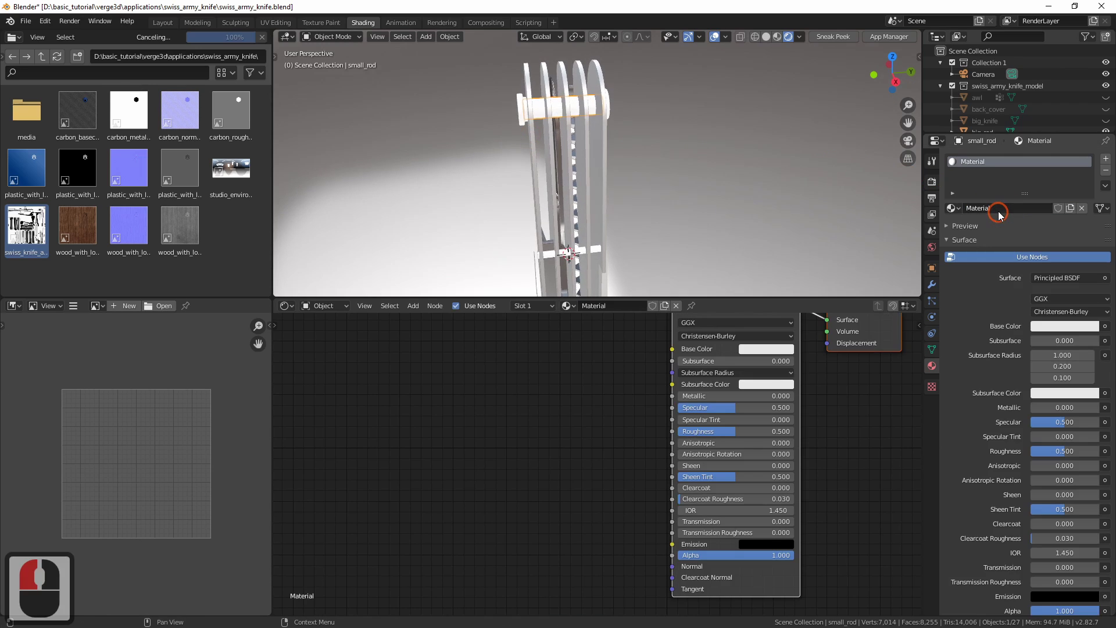
left_click(998, 208)
type("brass")
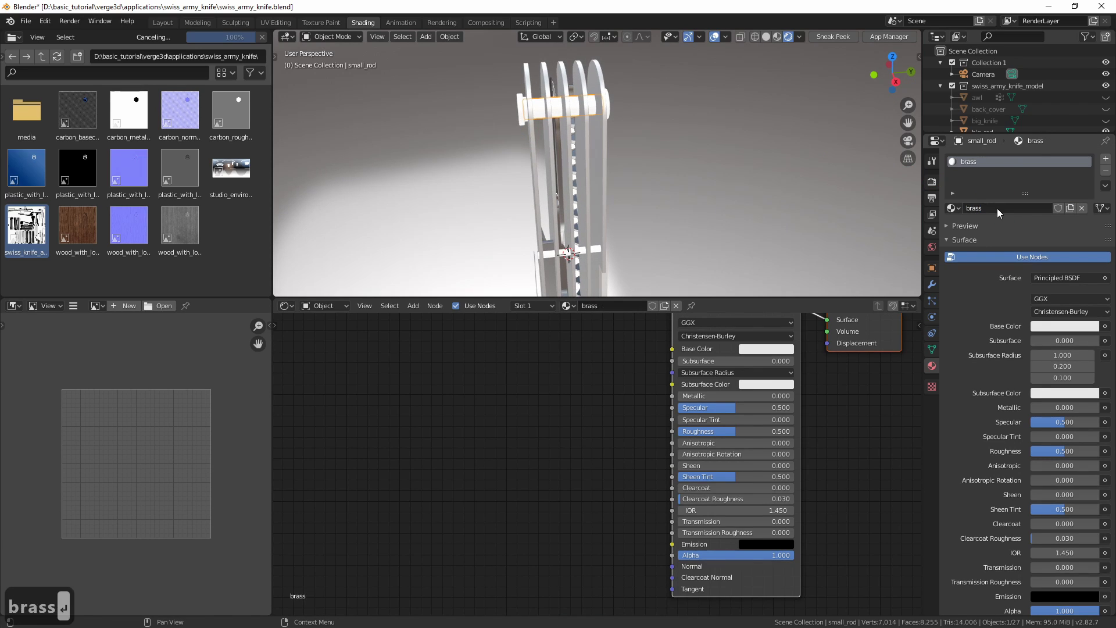
Set the Metallic value of the brass material's Principled BSDF to 0.991.
middle_click_drag(565, 468, 549, 497)
middle_click_drag(538, 208, 549, 195)
middle_click_drag(599, 396, 579, 394)
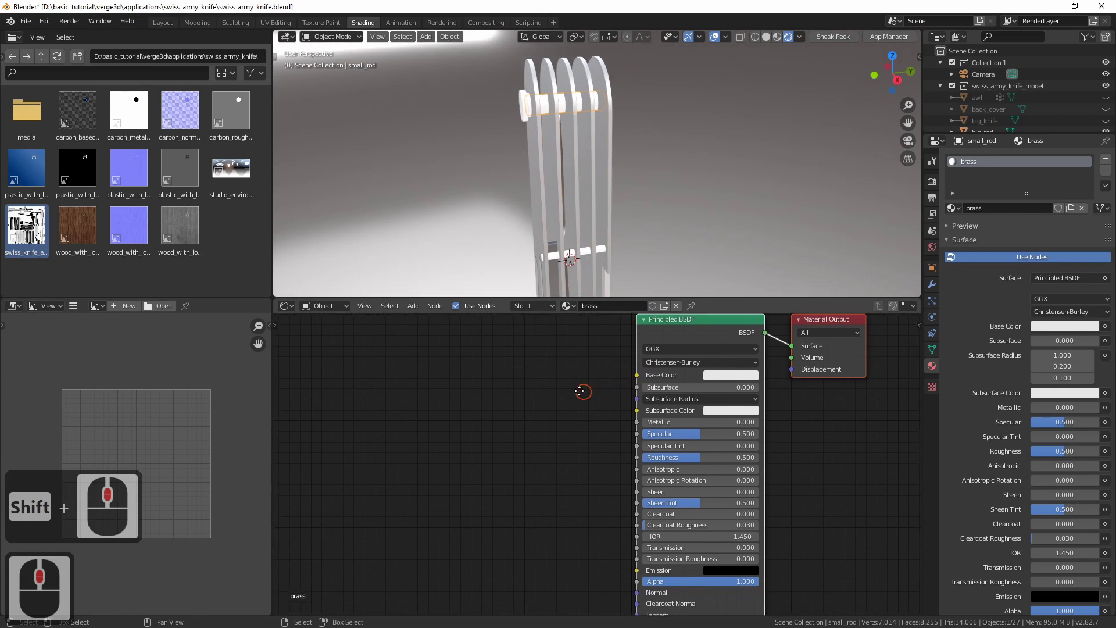
middle_click_drag(573, 433, 521, 390)
middle_click_drag(614, 393, 617, 396)
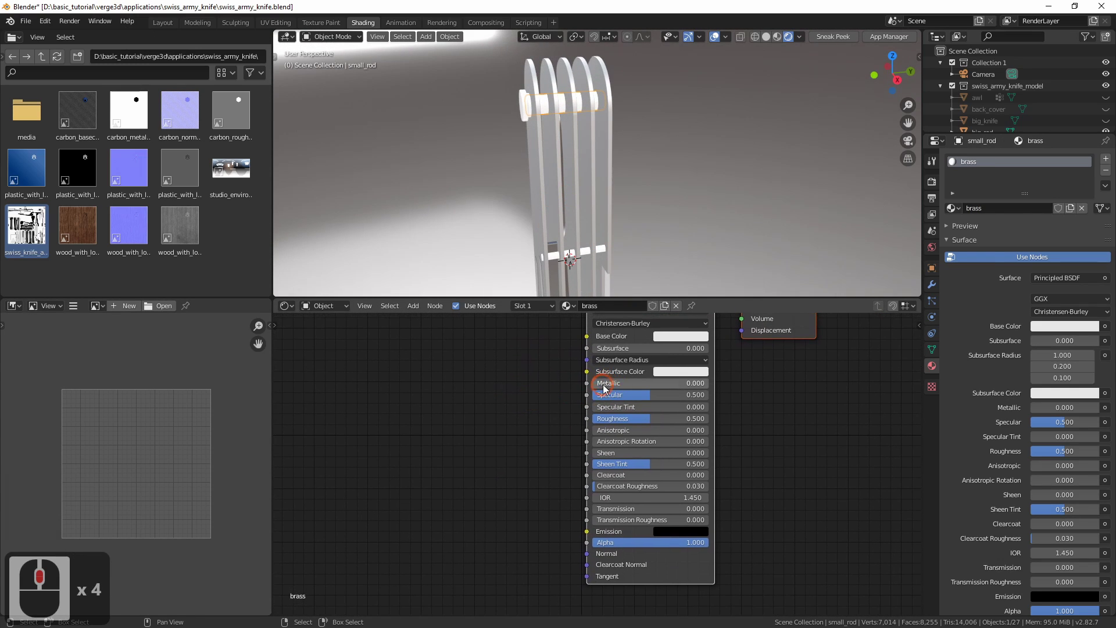
left_click_drag(604, 384, 661, 383)
middle_click_drag(680, 233, 580, 215)
middle_click_drag(534, 203, 622, 197)
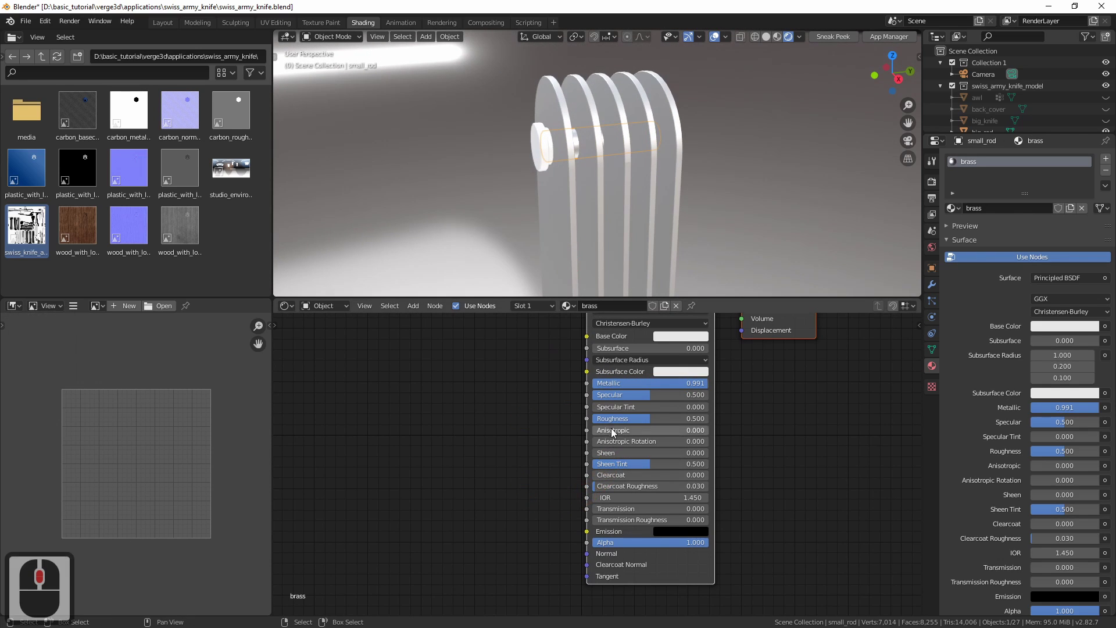
Set the brass material's Roughness to 0.4.
double_click(645, 417)
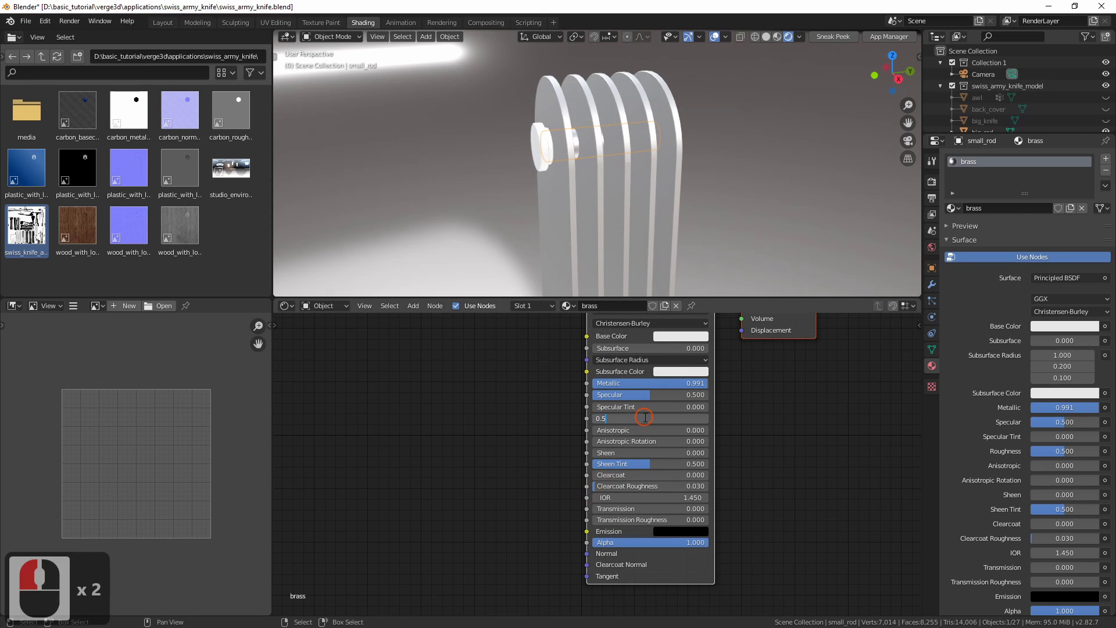
key("BackSpace")
type("400")
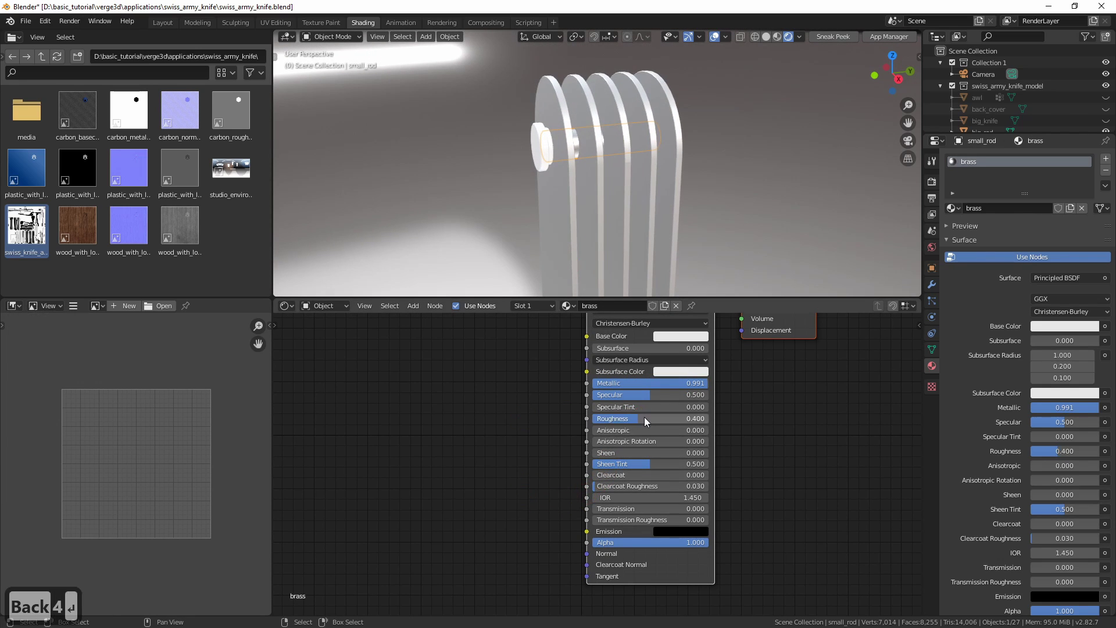
Change the brass material's Base Color to a golden yellow-brown.
middle_click_drag(599, 183, 576, 198)
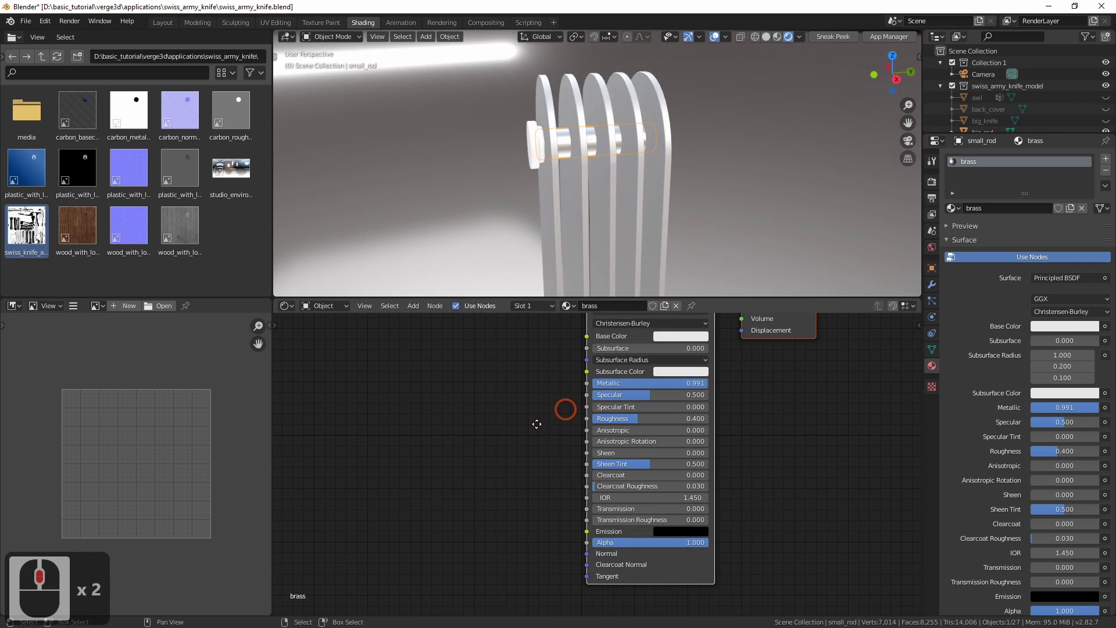
middle_click_drag(531, 430, 661, 407)
left_click(664, 395)
left_click_drag(675, 280, 660, 297)
left_click_drag(720, 247, 720, 257)
left_click_drag(661, 295, 659, 296)
Set the brass material's Roughness to 0.6.
middle_click_drag(638, 230, 628, 220)
left_click(601, 475)
key("BackSpace")
type("6")
key("Return")
Assign the existing brass material to rod_cap_1 and to the cap on the opposite end of the upper rod.
middle_click_drag(587, 182, 539, 179)
right_click(608, 150)
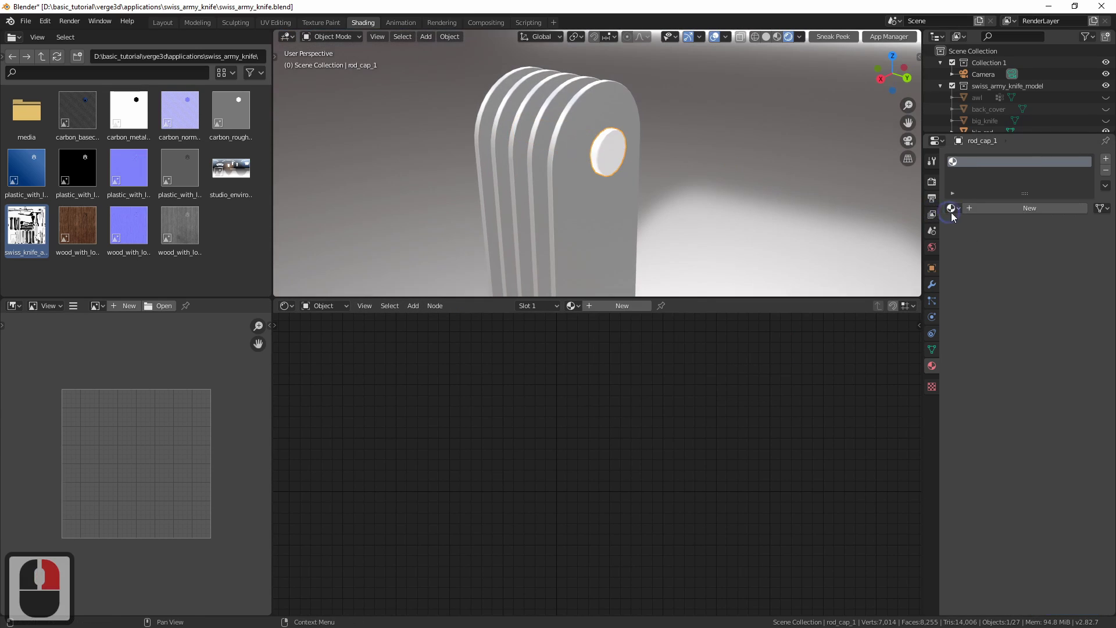
left_click(952, 207)
left_click(971, 227)
middle_click_drag(442, 162, 595, 156)
right_click(595, 155)
left_click(952, 207)
left_click(971, 227)
Assign the existing brass material to the round rod cap at the key-ring end of the plates.
middle_click_drag(831, 215, 580, 117, "shift")
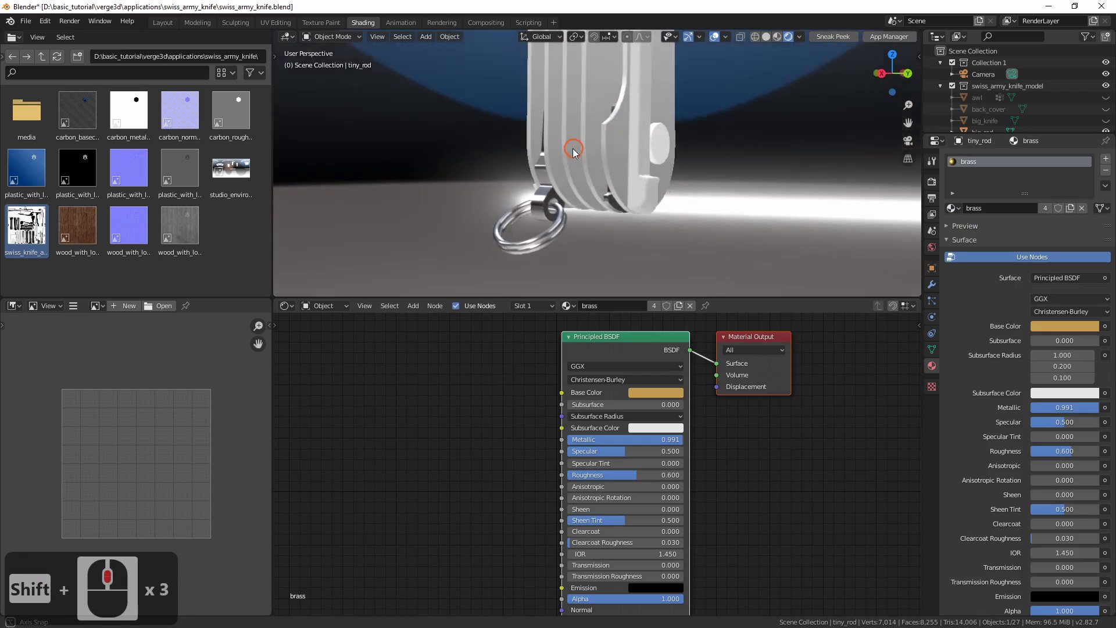
left_click(952, 208)
left_click(979, 225)
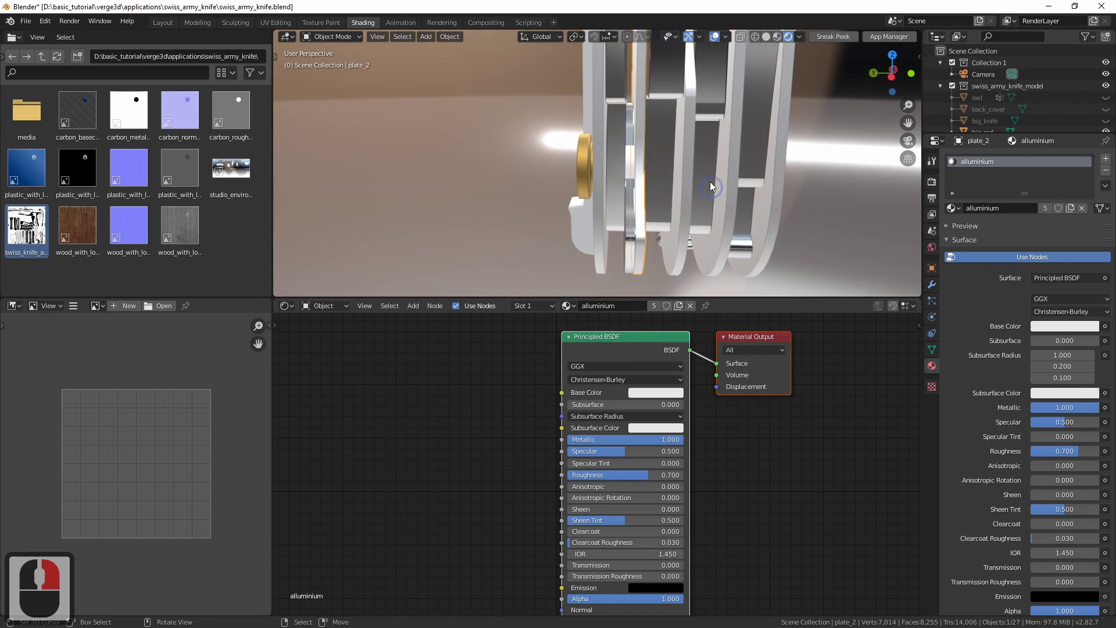
Assign the existing brass material to big_rod, the large rod running through the plates.
middle_click_drag(712, 186, 660, 154, "ctrl")
right_click(658, 151)
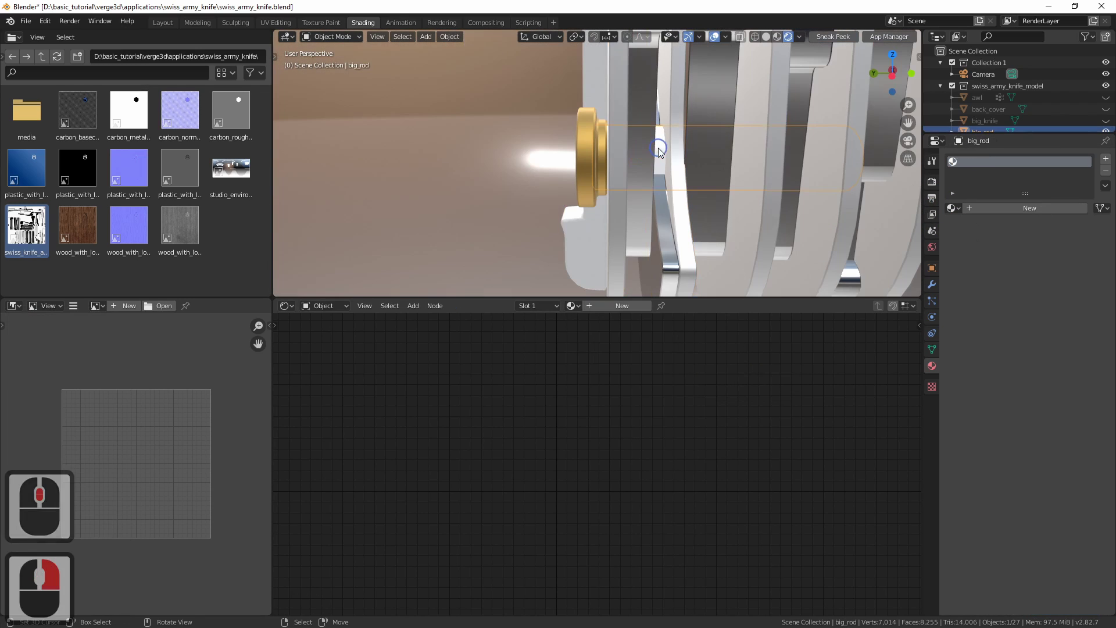
left_click(952, 208)
left_click(965, 236)
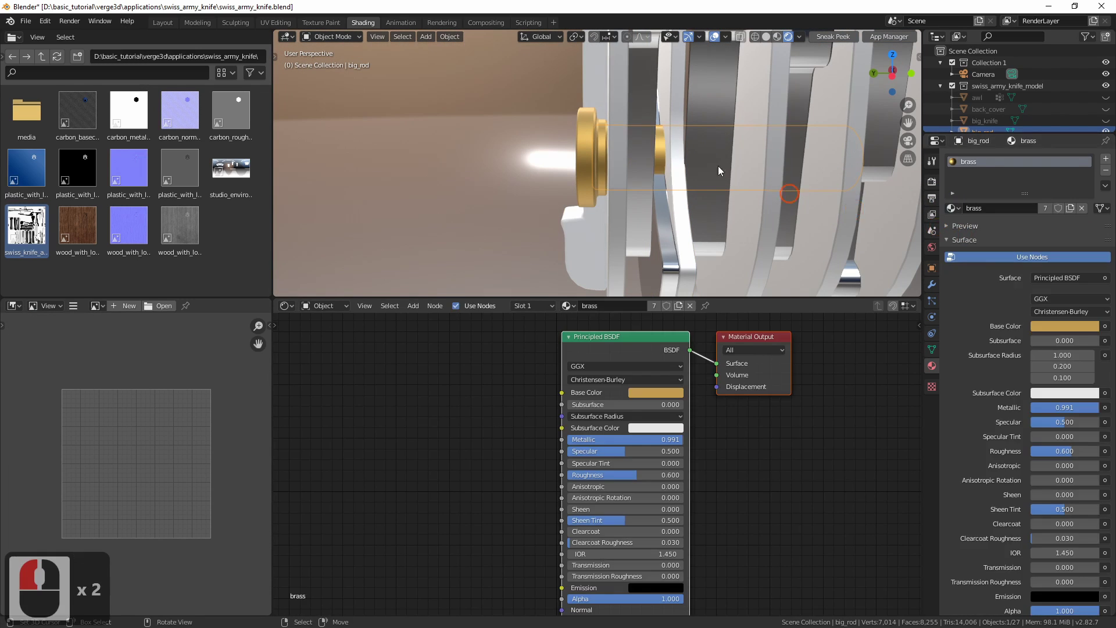
Unhide all hidden parts of the knife model.
middle_click_drag(696, 151, 700, 185, "ctrl")
middle_click_drag(700, 185, 680, 233)
middle_click_drag(680, 232, 575, 208)
mouse_move(574, 208)
middle_mouse_down("shift")
mouse_move(569, 220)
mouse_move(583, 207)
middle_mouse_up("shift")
middle_click_drag(583, 207, 586, 168)
middle_click_drag(582, 99, 563, 244, "shift")
middle_click_drag(562, 244, 550, 279)
middle_click_drag(617, 78, 607, 174, "shift")
right_click(594, 170, "shift")
key("alt+h")
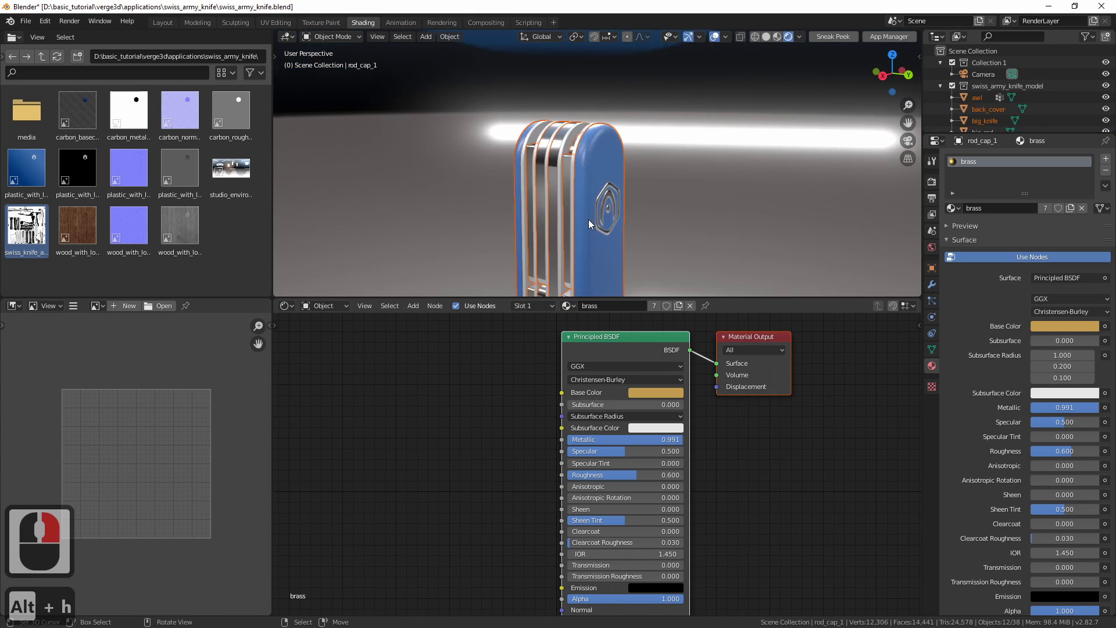
Select the front cover of the fully visible knife and save the Blender file.
right_click(597, 169)
scroll(590, 194, "down", 5)
middle_click_drag(623, 232, 589, 158, "shift")
scroll(582, 174, "up", 2)
middle_click_drag(588, 158, 526, 151)
middle_click_drag(635, 203, 557, 183, "shift")
middle_click_drag(610, 156, 608, 196, "shift")
middle_click_drag(608, 196, 552, 200)
middle_click_drag(562, 200, 533, 204, "shift")
key("ctrl+s")
Show the node properties and Verge3D settings of the plastic material's plastic_with_logo_basecolor.png texture node.
middle_click_drag(533, 205, 556, 207, "ctrl")
middle_click_drag(633, 213, 569, 192)
middle_click_drag(686, 207, 613, 211)
middle_click_drag(465, 421, 566, 463)
middle_click_drag(563, 366, 560, 444, "ctrl")
middle_click_drag(555, 384, 493, 382)
left_click(492, 383)
key("n")
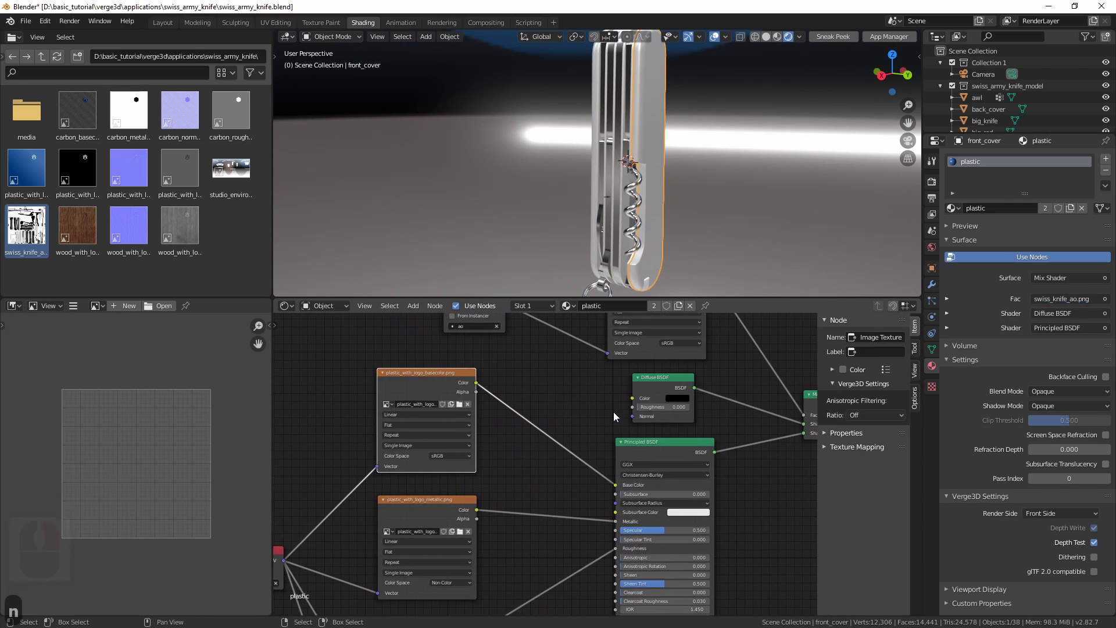
Export the scene as Verge3D glTF, overwriting swiss_army_knife.gltf in the application folder.
middle_click_drag(634, 169, 658, 167)
middle_click_drag(658, 167, 584, 189, "ctrl")
middle_click_drag(585, 189, 639, 131)
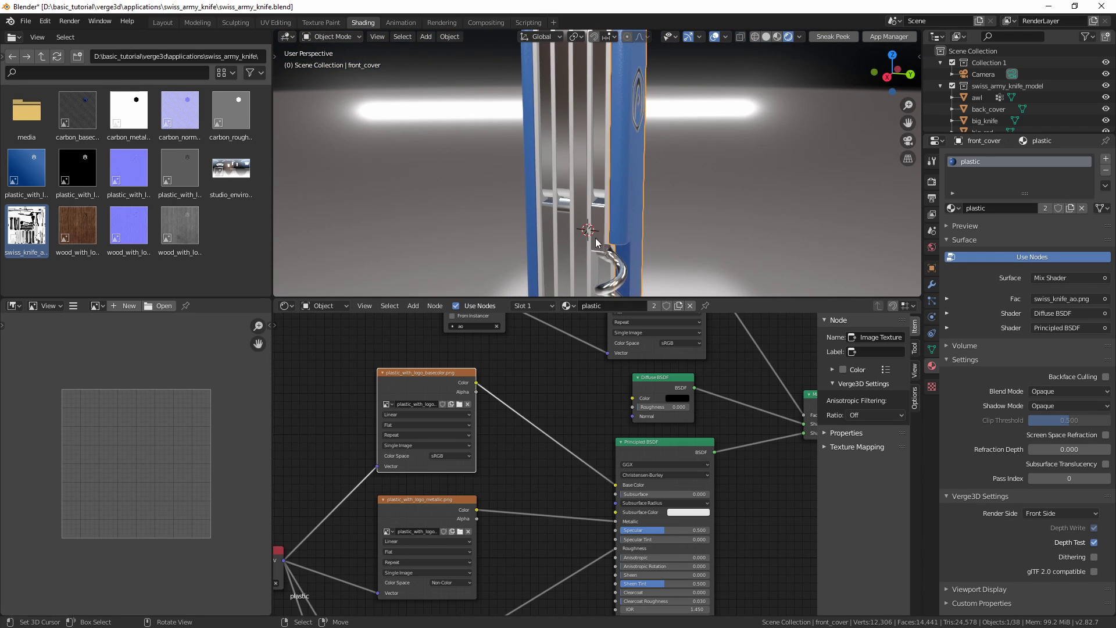
key("q")
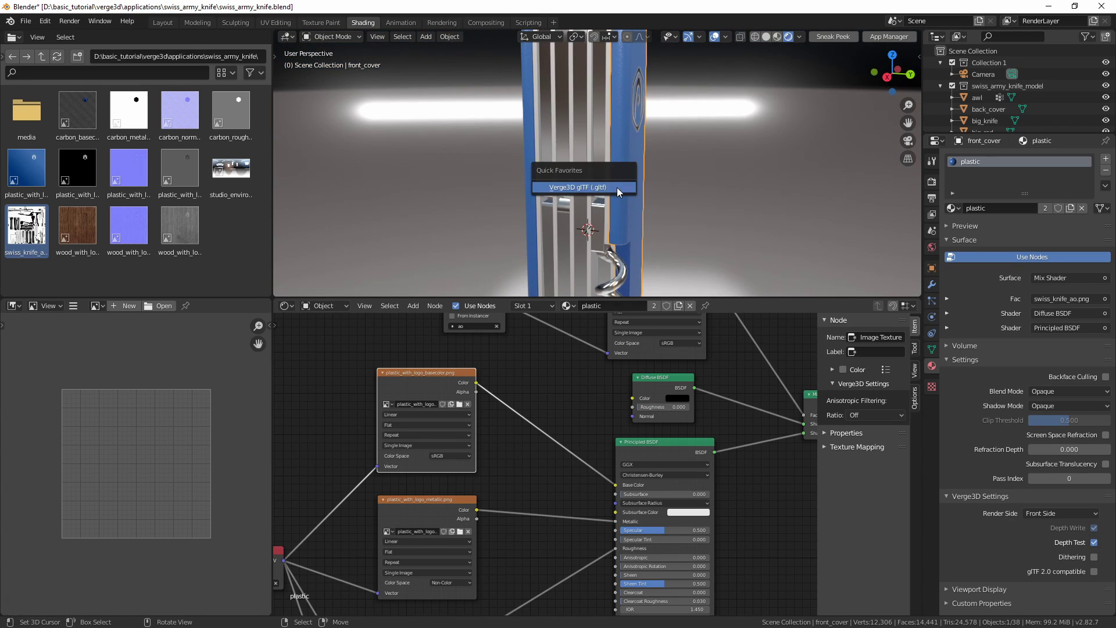
left_click(608, 200)
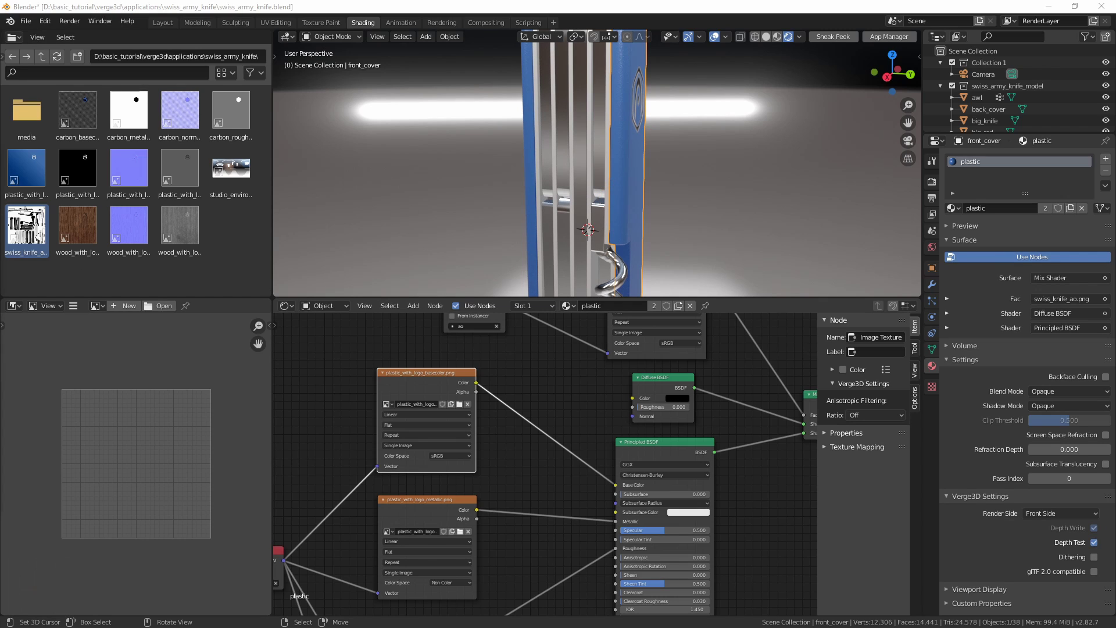
double_click(550, 130)
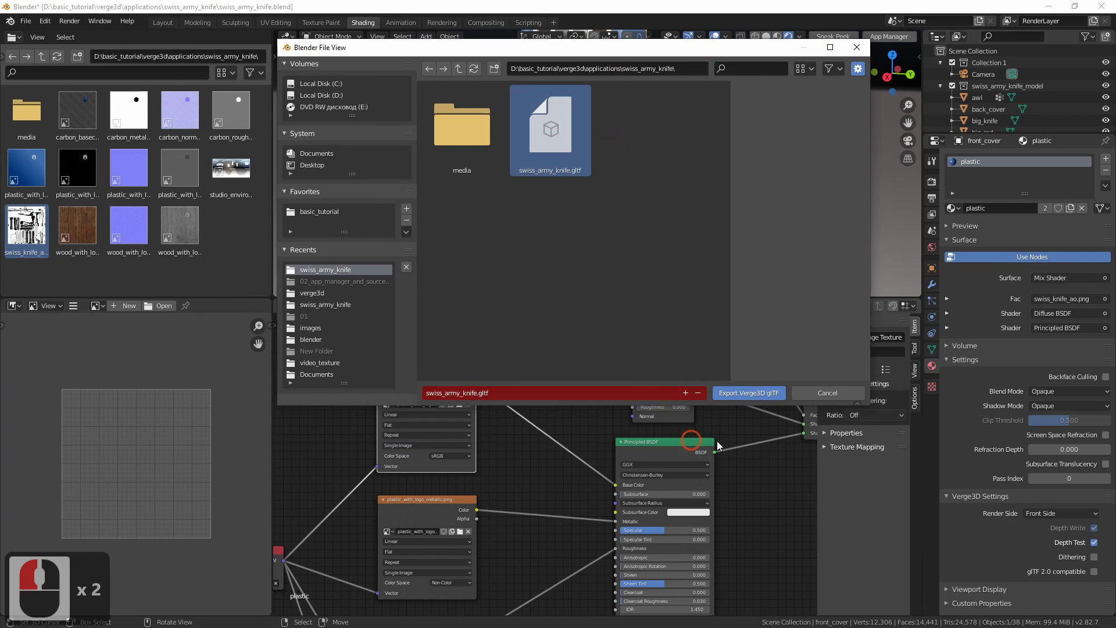
left_click(751, 395)
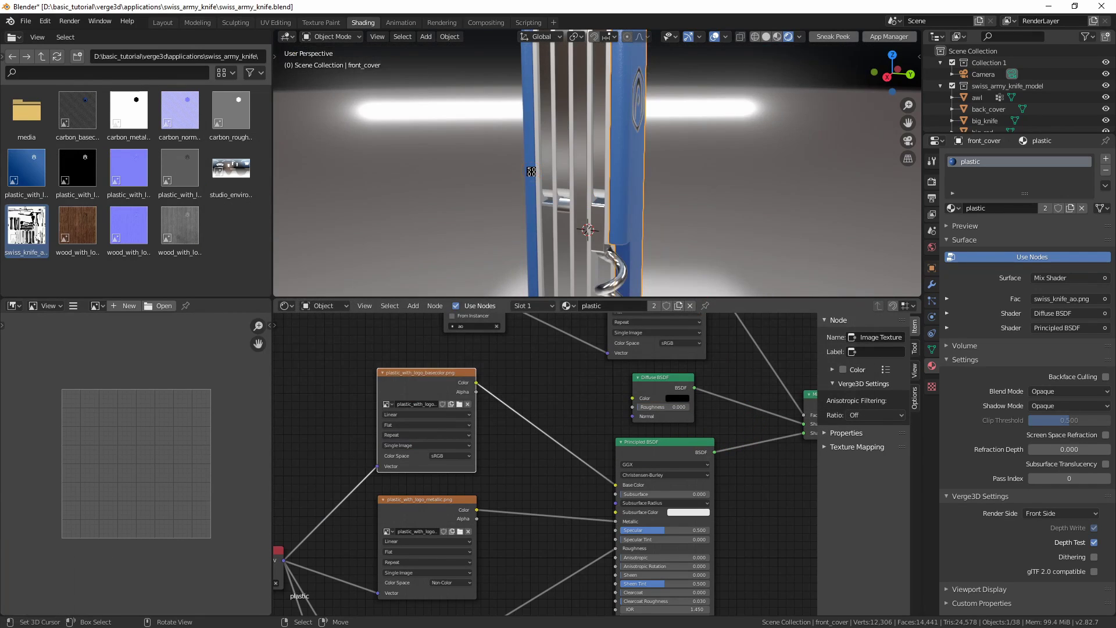
Switch to the Verge3D App Manager in the browser, run the Swiss Army Knife app and examine the model from several sides.
key("alt+Tab")
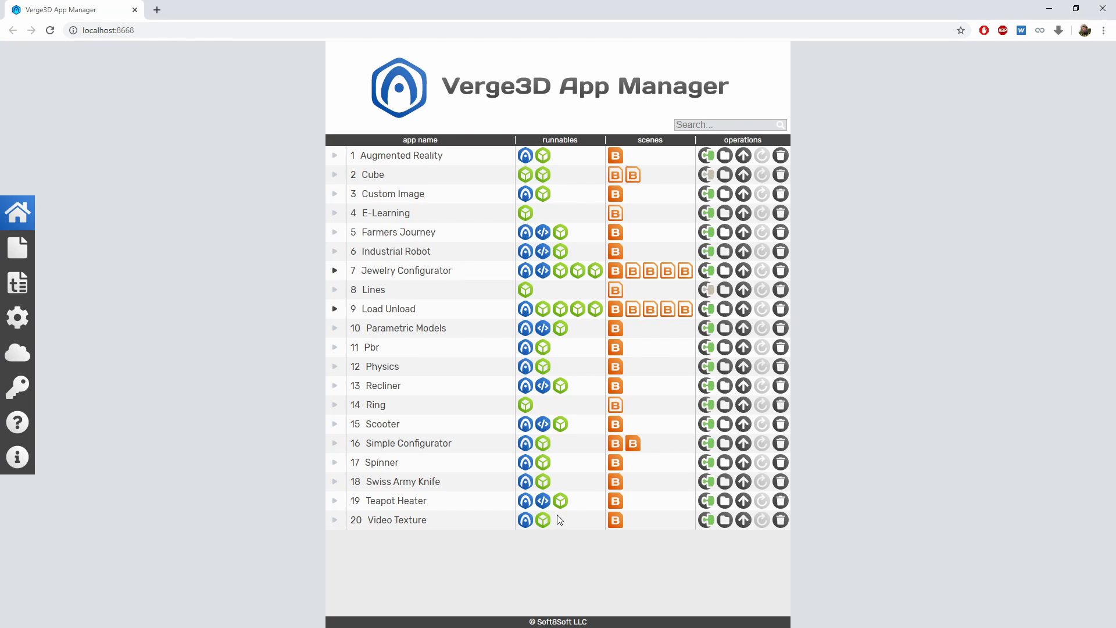
left_click(524, 483)
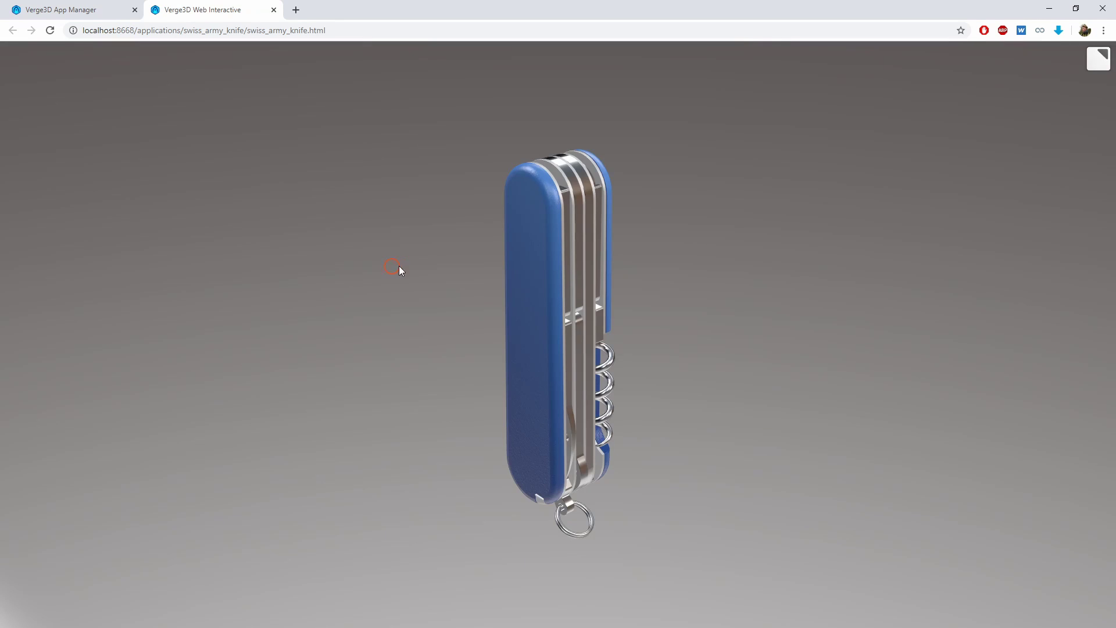
left_click_drag(399, 266, 602, 262)
left_click_drag(533, 269, 655, 286)
scroll(375, 256, "up", 3)
left_click_drag(490, 242, 567, 281)
Return to Blender and set the plastic base color texture's Verge3D anisotropic filtering ratio to 16x.
key("alt+Tab")
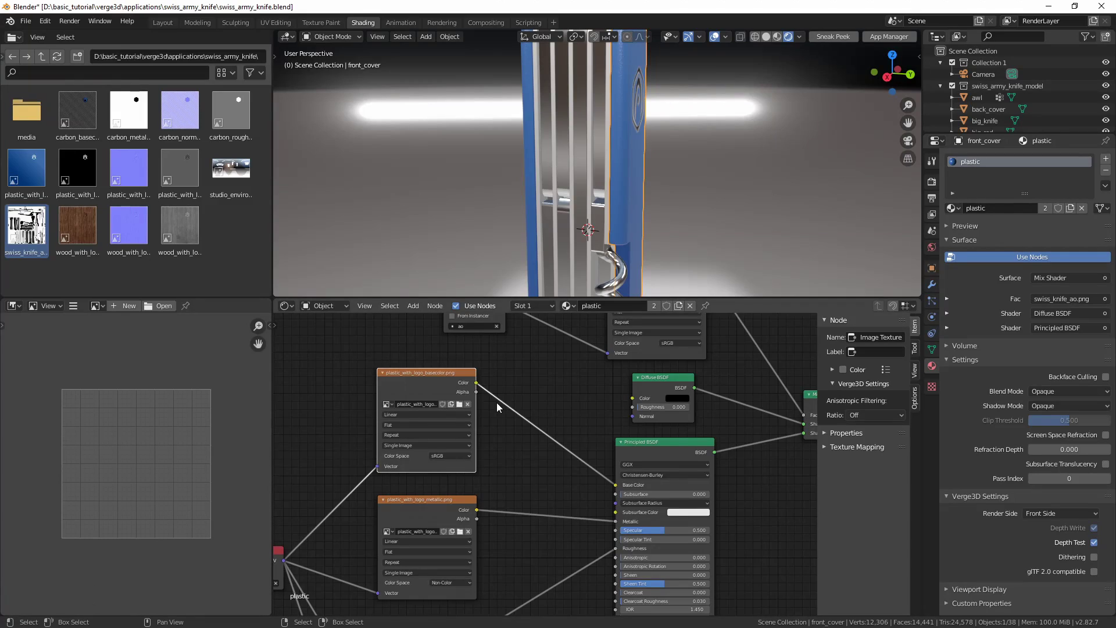
middle_click_drag(516, 435, 486, 365)
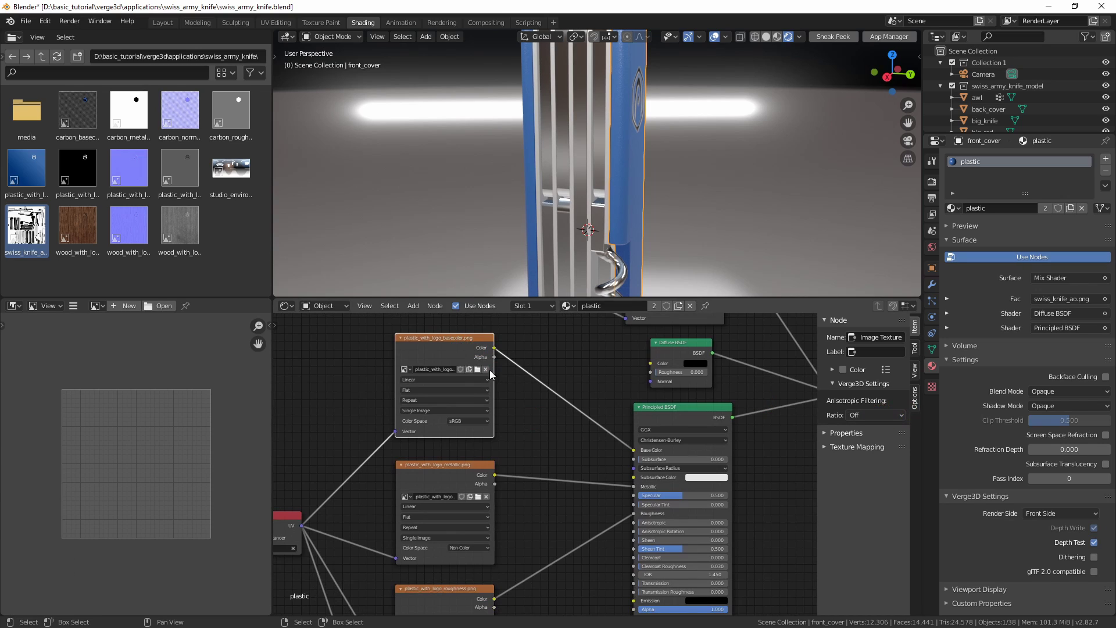
middle_click_drag(527, 377, 458, 356)
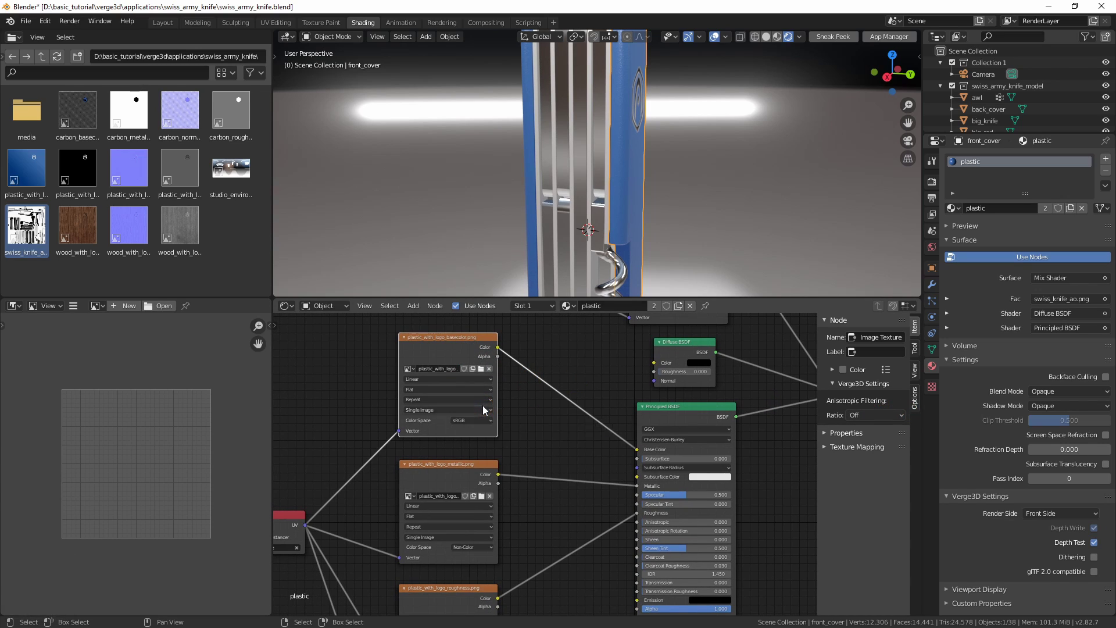
key("n")
key("n")
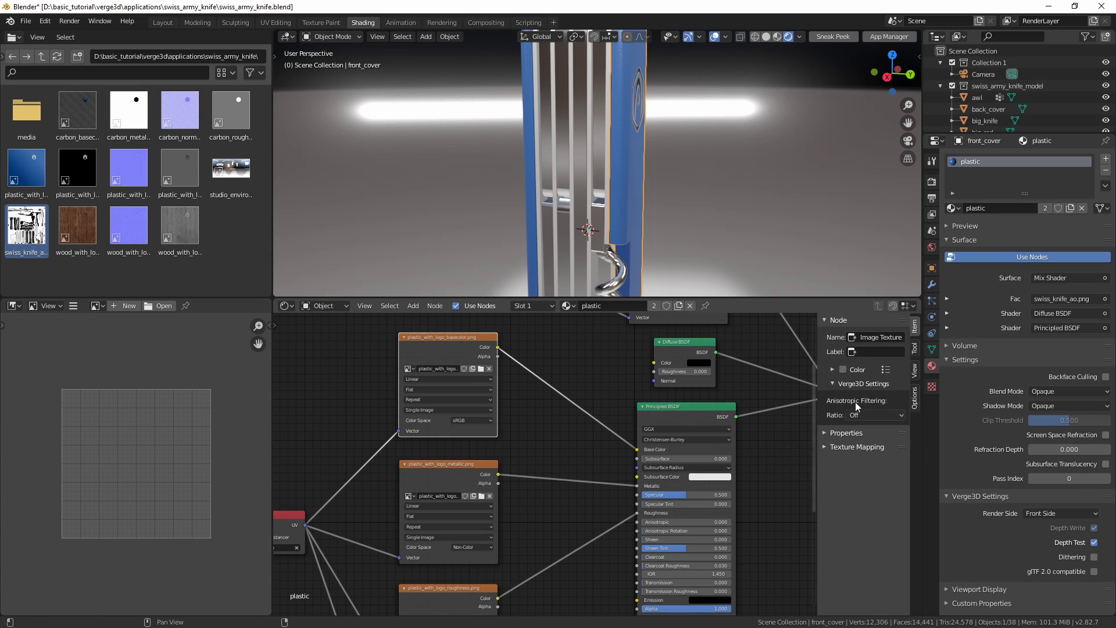
left_click(863, 414)
left_click(856, 480)
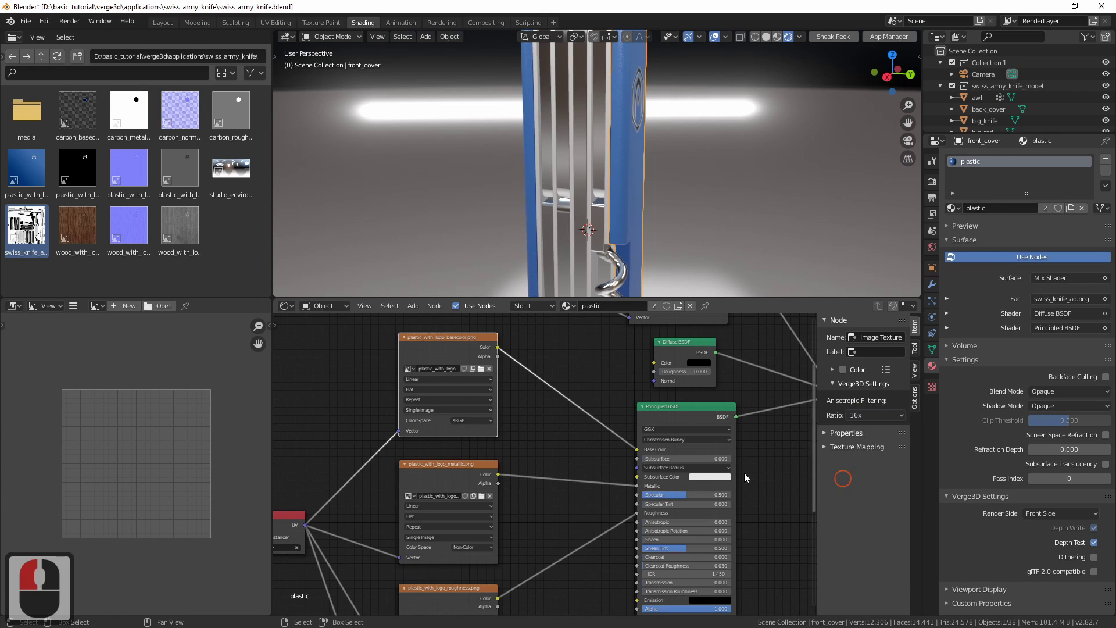
Set the anisotropic filtering ratio of the plastic material's metallic and roughness textures to 16x.
middle_click_drag(582, 504, 586, 428)
left_click(479, 401)
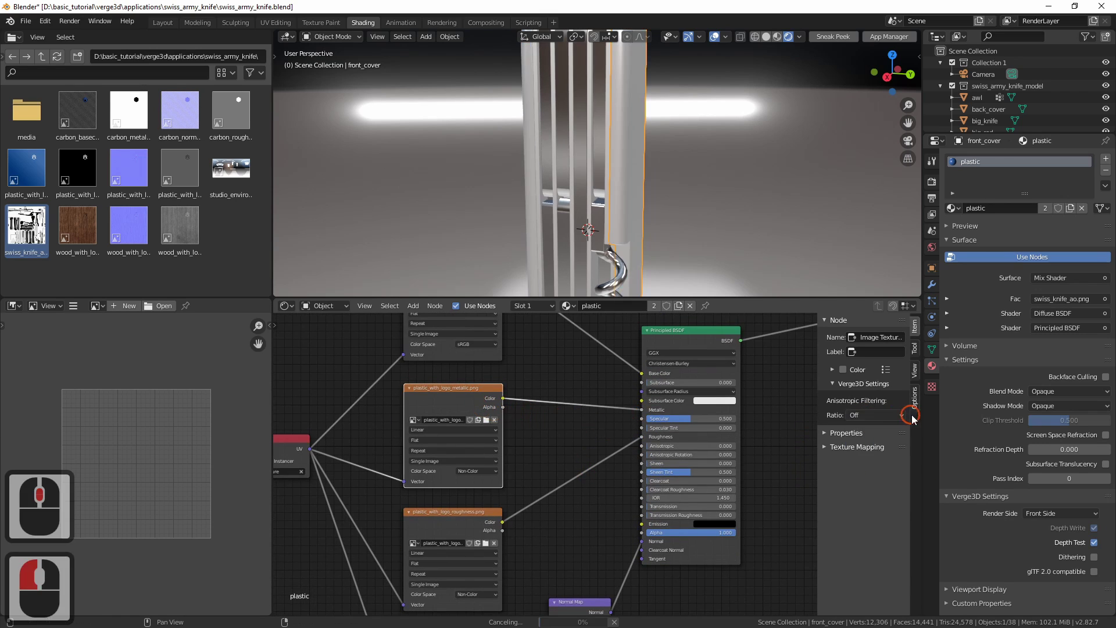
left_click(883, 416)
middle_click_drag(600, 438, 608, 411)
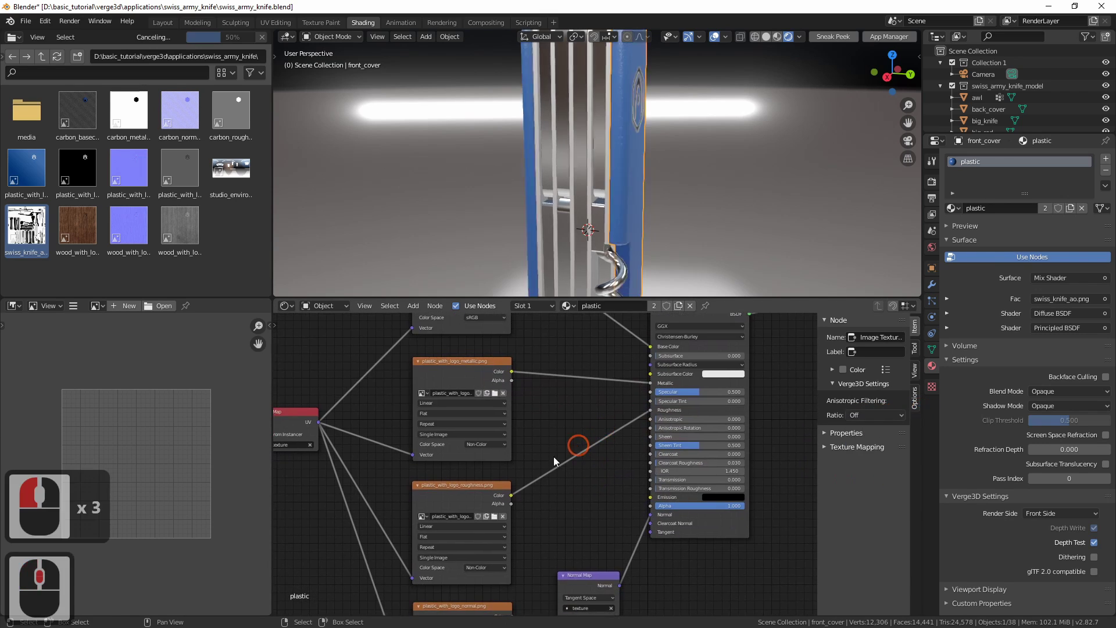
left_click(488, 488)
left_click(876, 415)
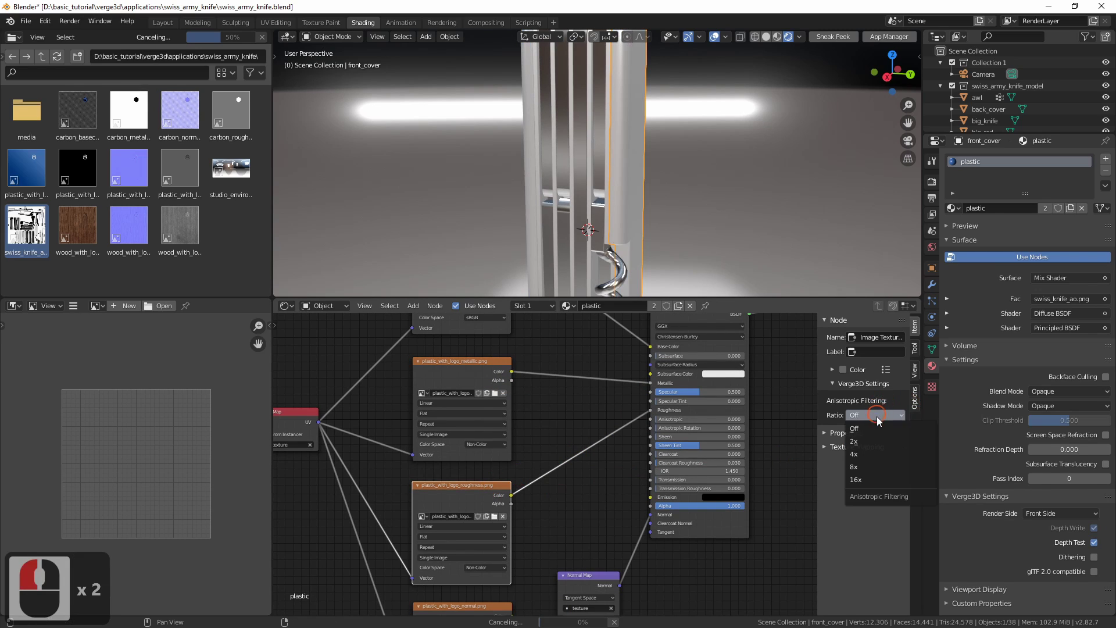
left_click(867, 480)
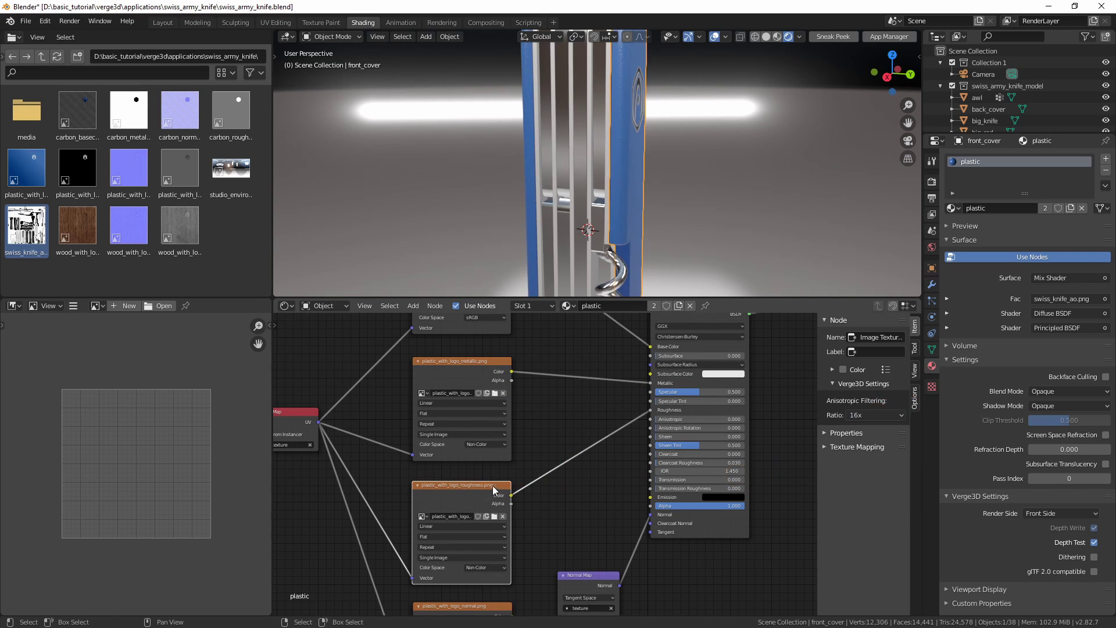
Set the anisotropic filtering ratio of the plastic material's normal texture to 16x and save the file.
middle_click_drag(489, 486, 493, 458)
left_click(493, 459)
left_click(860, 415)
left_click(861, 480)
middle_click_drag(621, 404, 611, 530)
key("ctrl+s")
Re-export the scene as Verge3D glTF over swiss_army_knife.gltf with the updated texture filtering.
key("q")
left_click(592, 396)
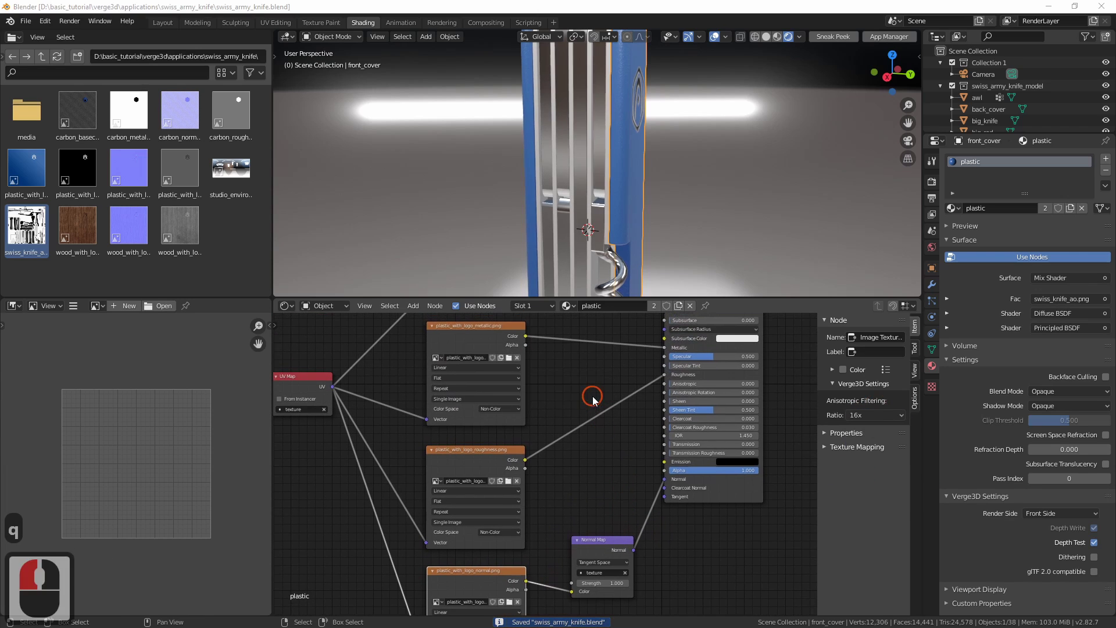
double_click(532, 266)
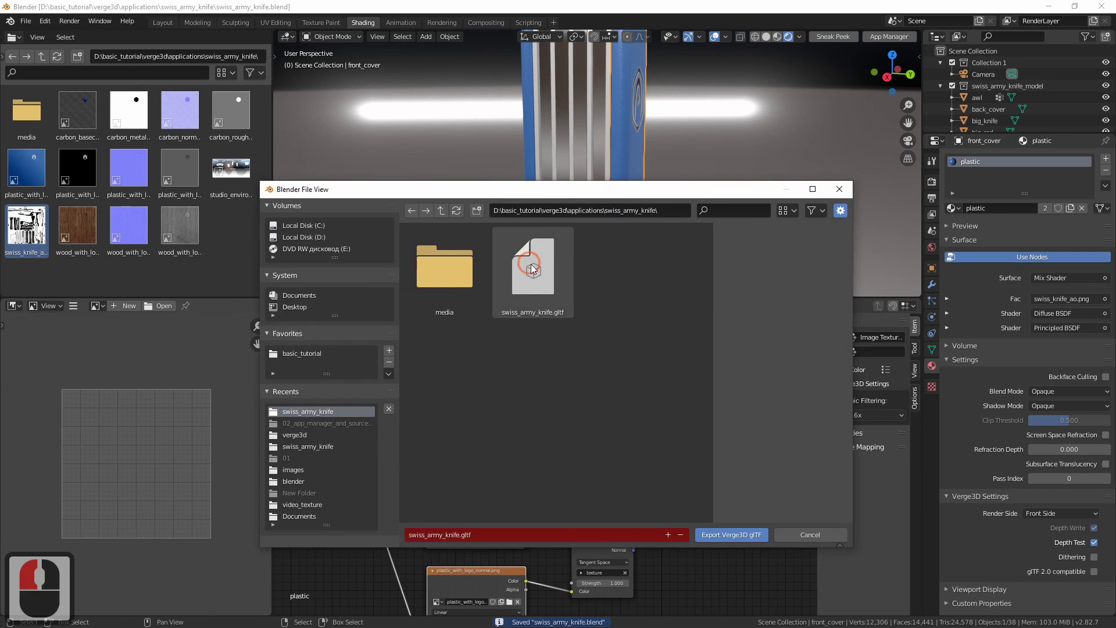
left_click(741, 538)
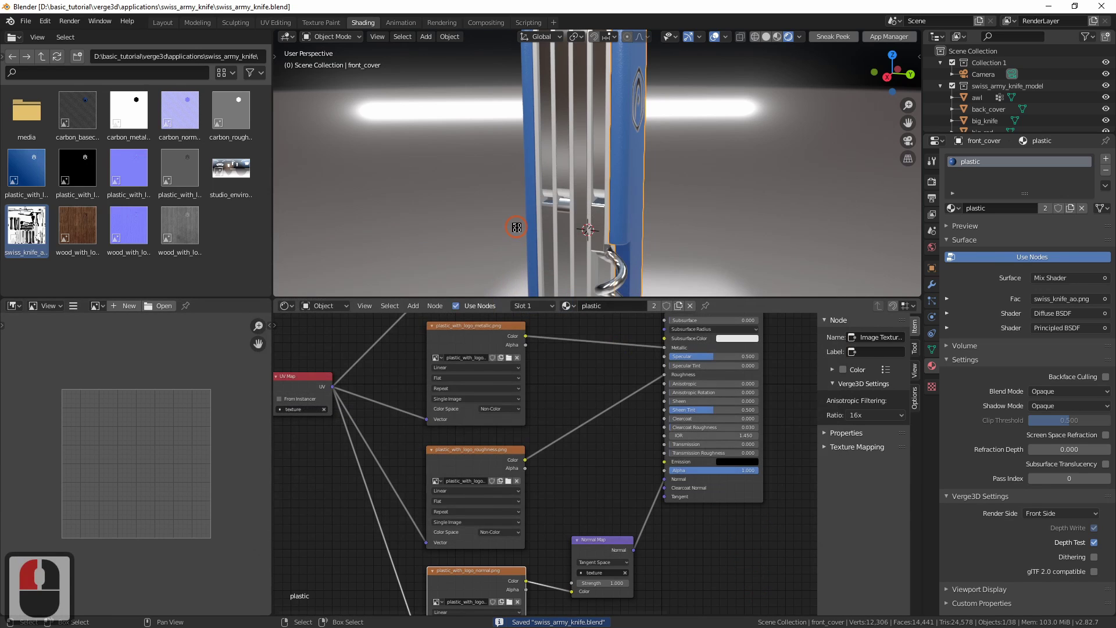
Switch to the browser, reload the Swiss Army Knife app and examine the re-exported model up close.
key("alt+Tab")
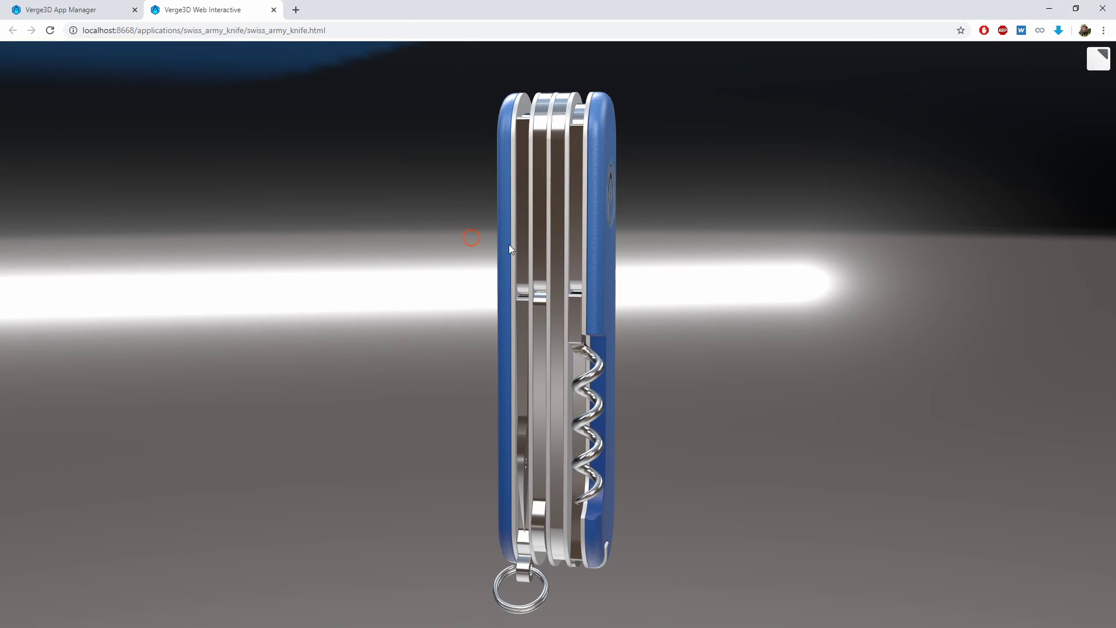
left_click_drag(508, 244, 660, 256)
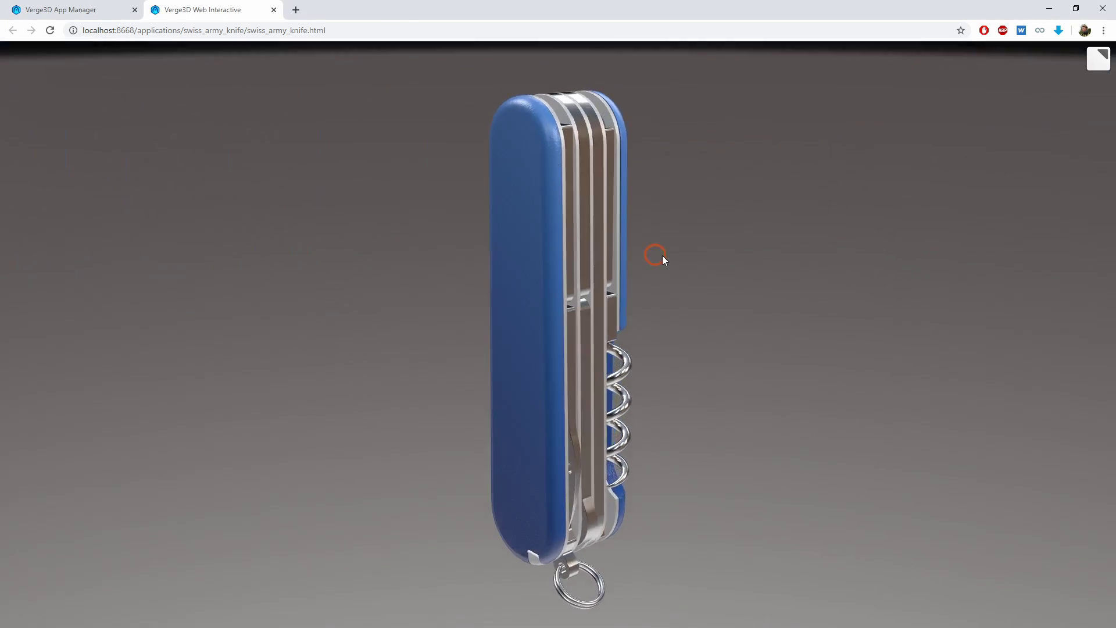
key("ctrl+r")
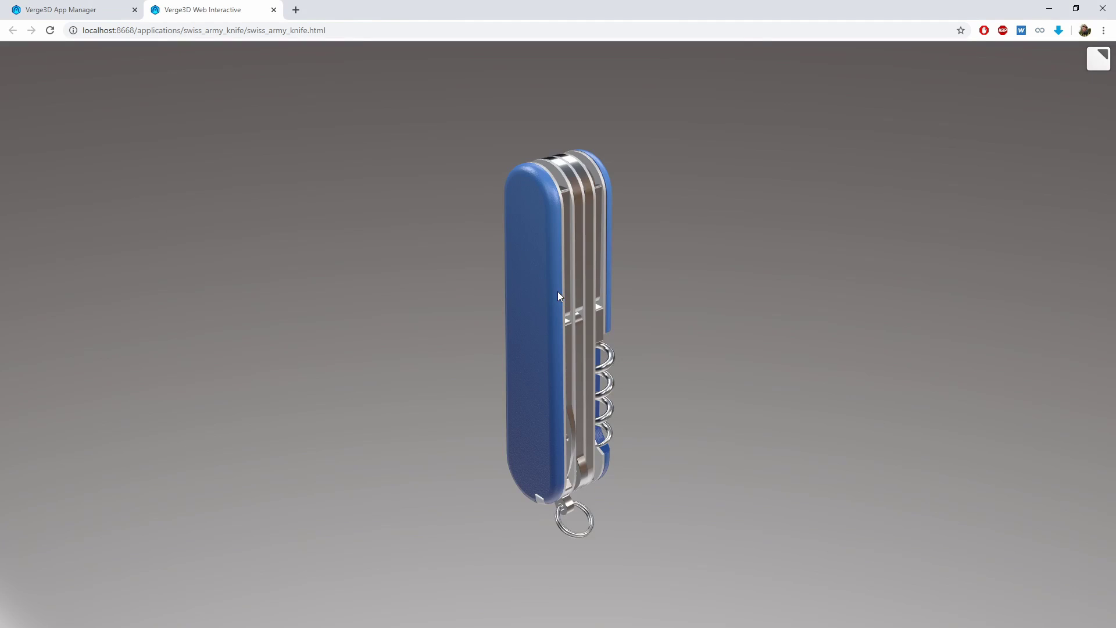
left_click_drag(432, 344, 732, 280)
scroll(739, 268, "up", 2)
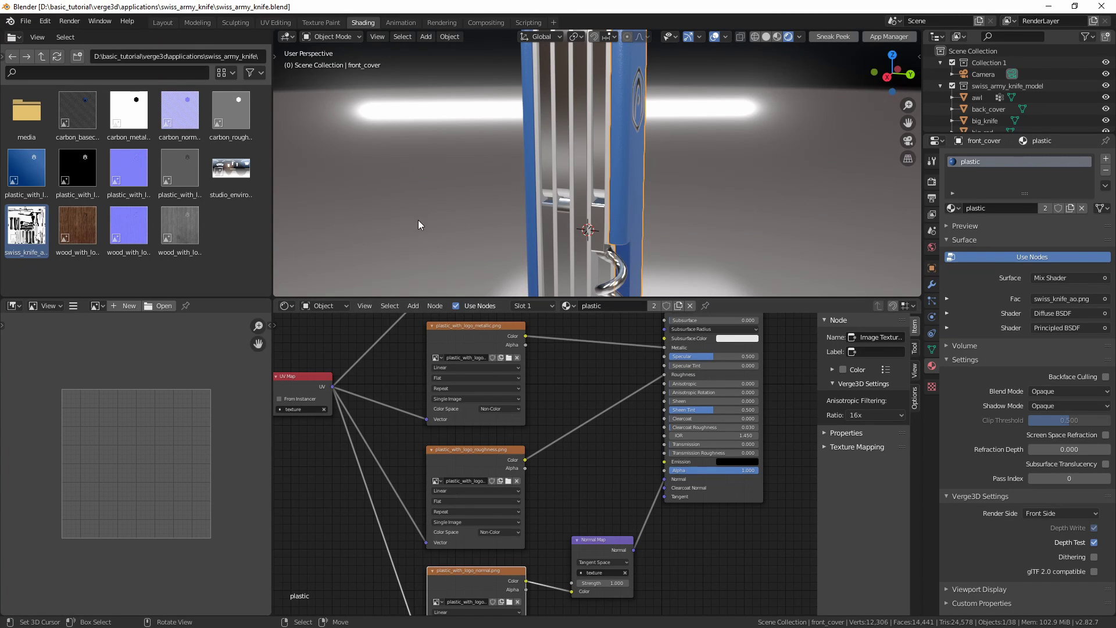
In Blender, select limiter_4 and move its chrome material's Material Output node farther from the Principled BSDF.
middle_click_drag(418, 218, 556, 162)
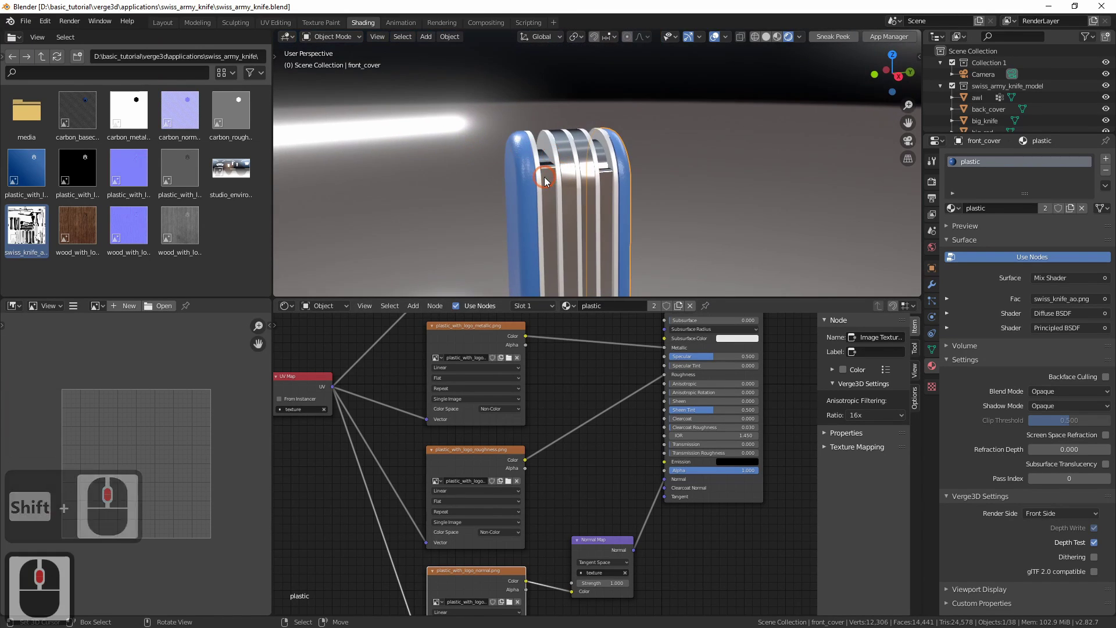
right_click(542, 179)
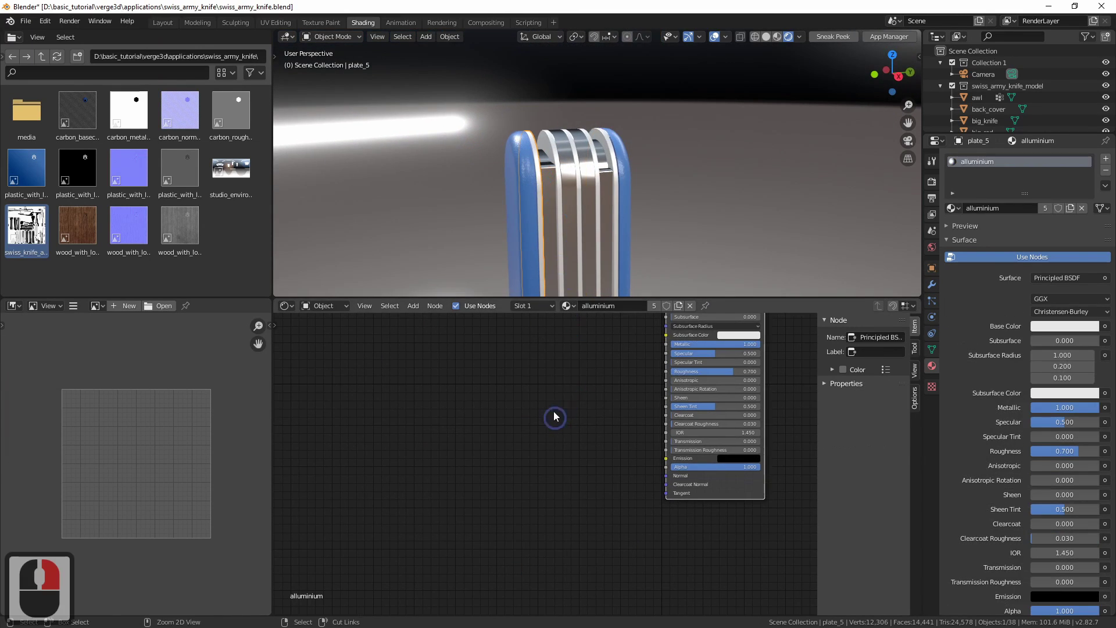
middle_click_drag(553, 412, 538, 330, "ctrl")
right_click(552, 177)
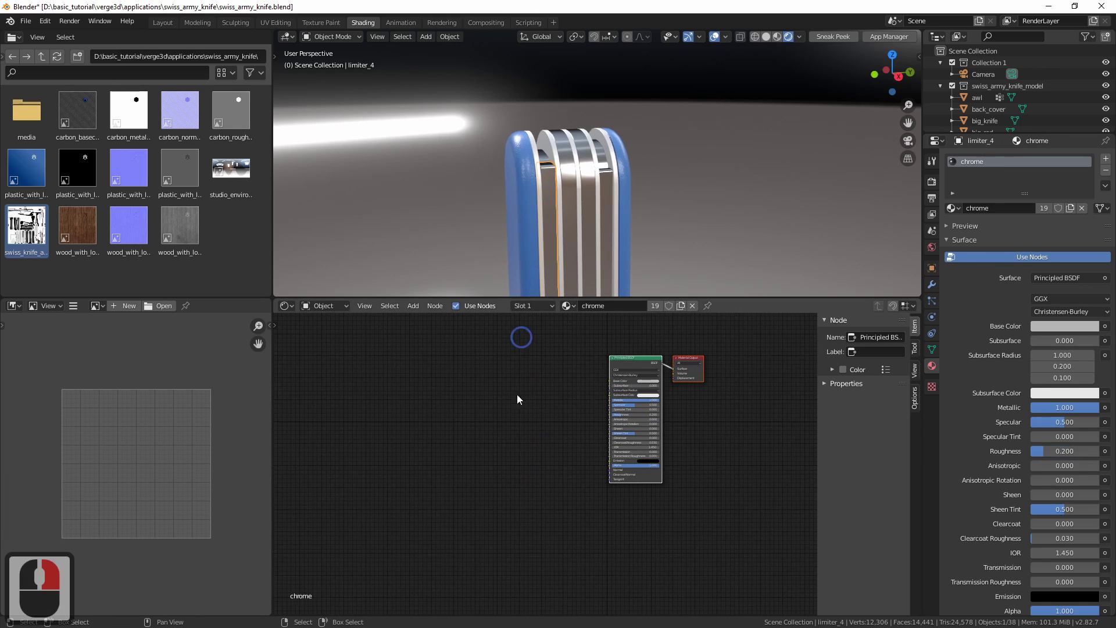
middle_click_drag(515, 402, 535, 430, "ctrl")
left_click(604, 425)
key("g")
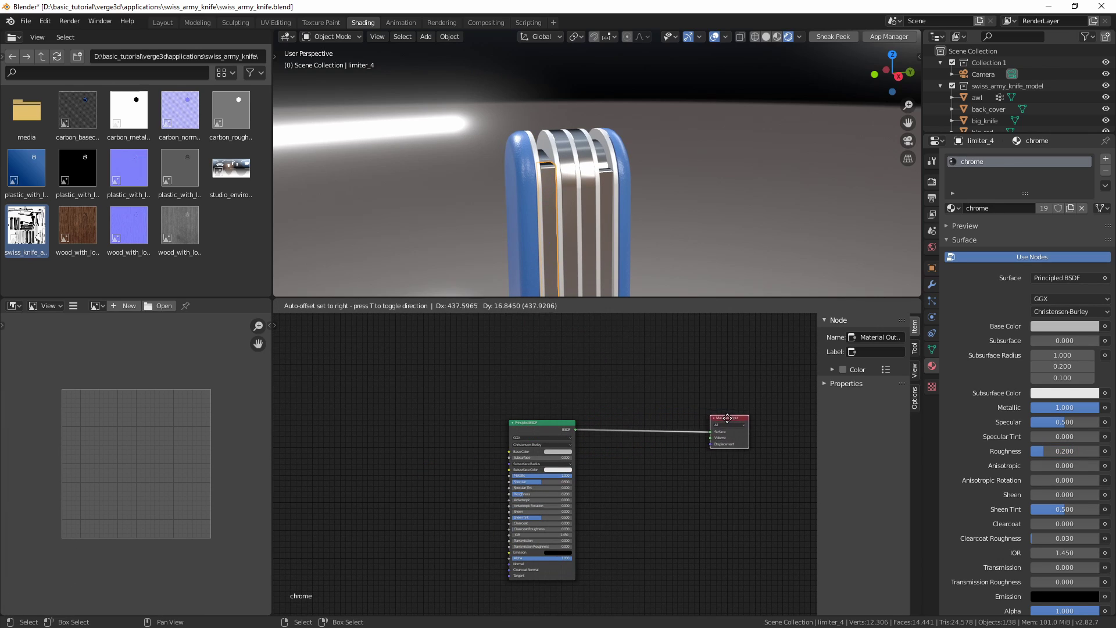
Copy the ao UV Map, swiss_knife_ao.png texture, Diffuse BSDF and Mix Shader nodes from the back cover's plastic material.
middle_click_drag(602, 291, 528, 200)
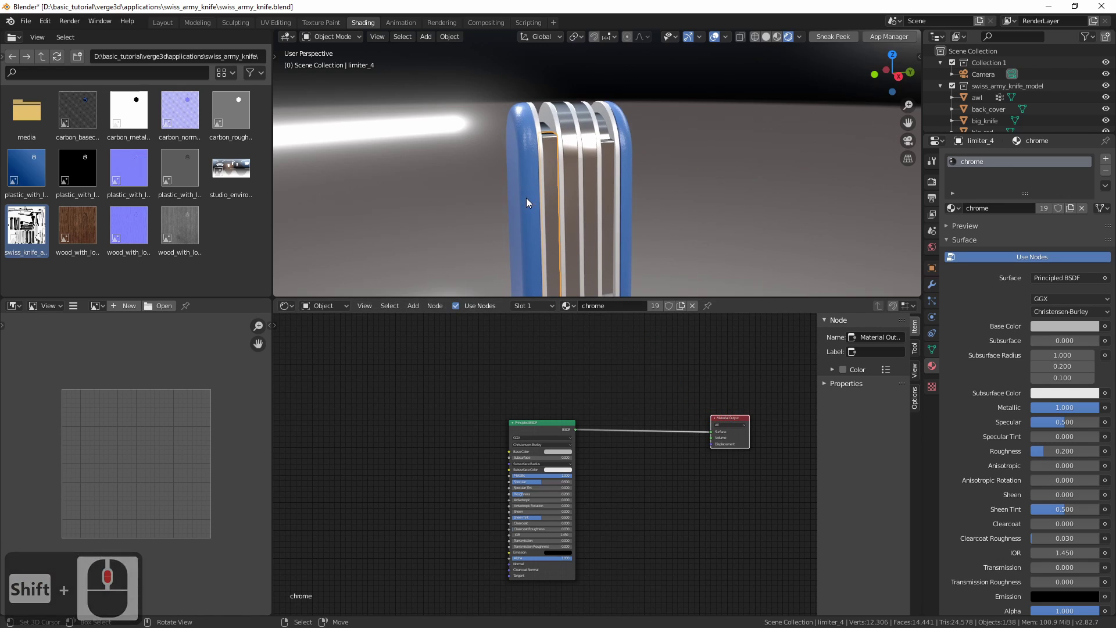
right_click(526, 198)
middle_click_drag(498, 392, 426, 417)
right_click(360, 411)
right_click(504, 385, "shift")
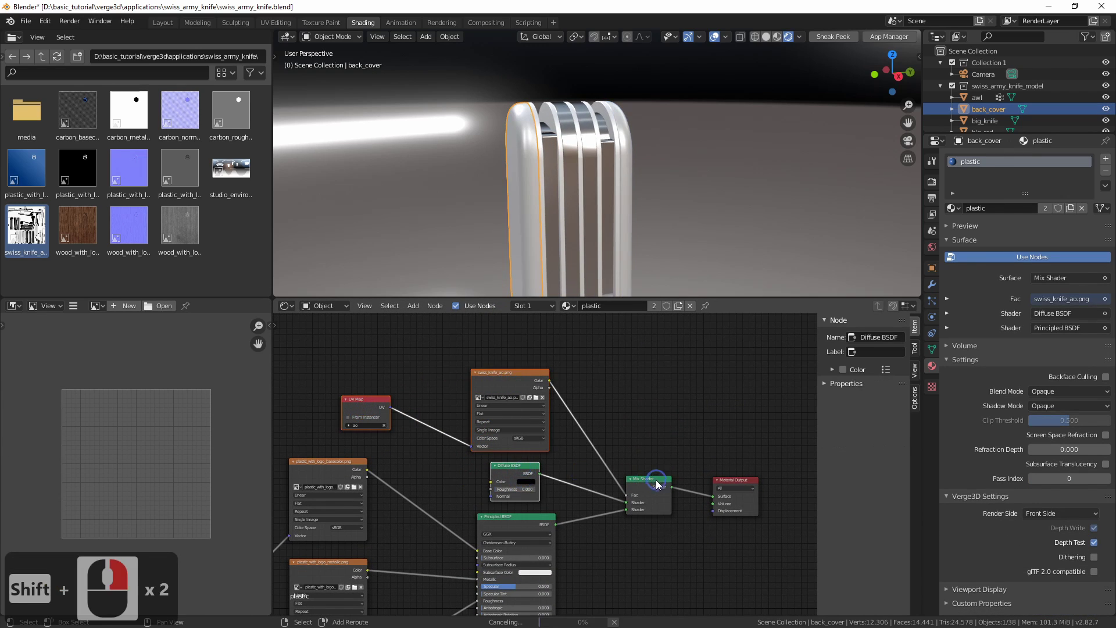
key("Escape")
key("Escape")
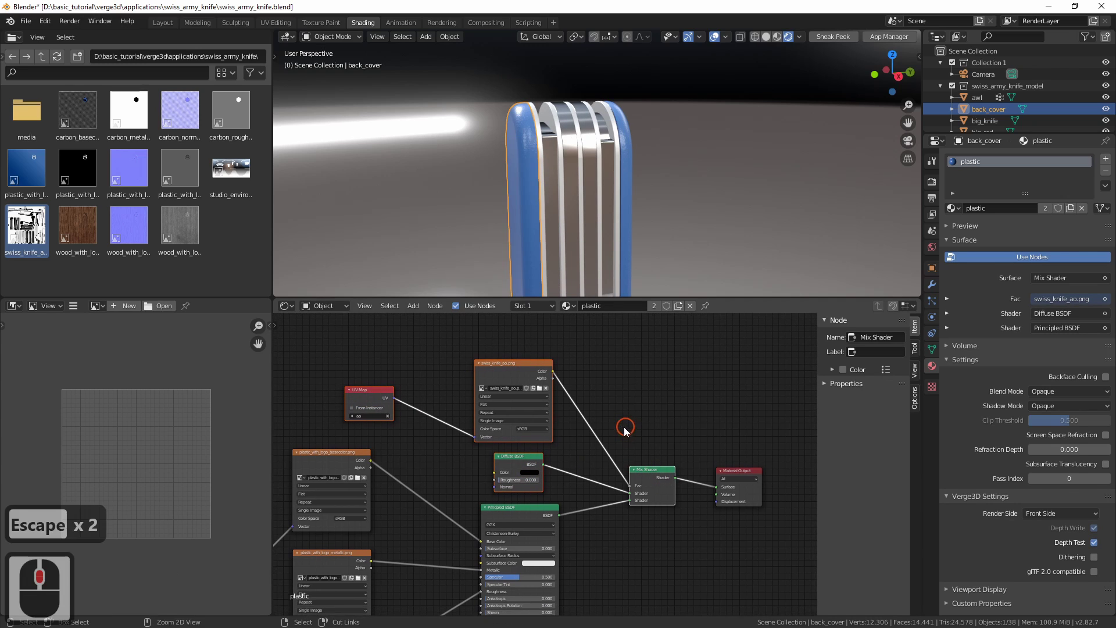
key("ctrl+z")
key("ctrl+z")
Paste the copied ambient occlusion nodes into limiter_4's chrome material and connect its Principled BSDF to the Mix Shader's second Shader input.
left_click(535, 285)
key("ctrl+v")
key("g")
left_click(559, 470)
scroll(561, 468, "up", 3)
left_click_drag(564, 463, 665, 447)
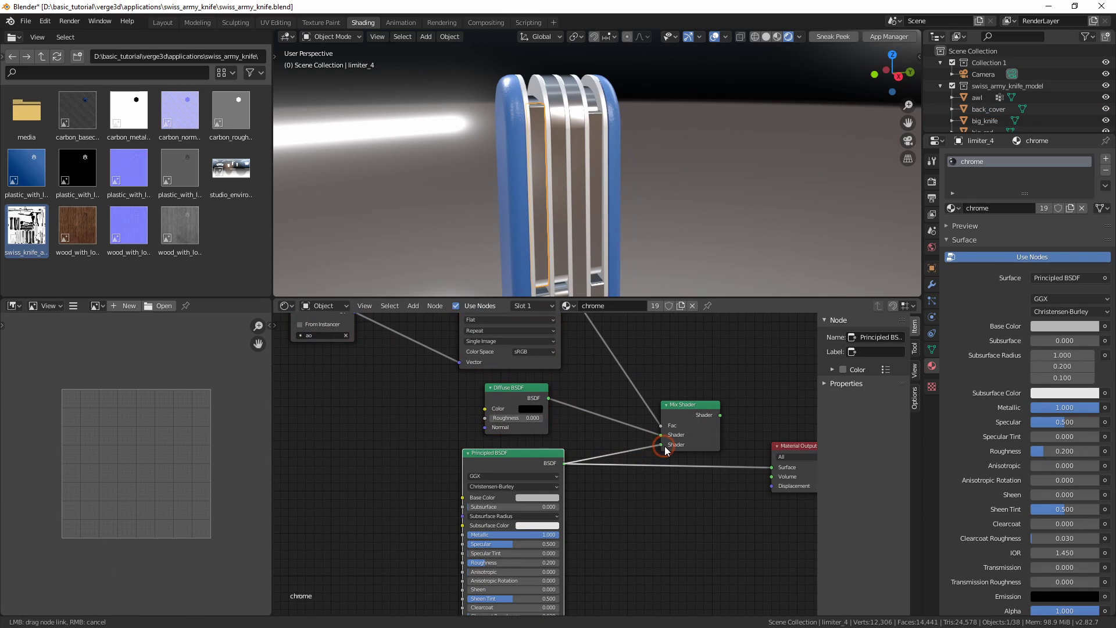
Connect chrome's Mix Shader to its Material Output's Surface, and add and wire the copied ambient occlusion nodes in the plate's aluminium material.
left_click_drag(762, 469, 772, 467)
left_click(551, 184)
key("ctrl+v")
key("g")
left_click(655, 446)
left_click_drag(630, 451, 815, 442)
left_click_drag(564, 463, 664, 441)
left_click_drag(719, 409, 771, 464)
Select another knife part, paste the ambient occlusion nodes into its material and wire its Principled BSDF through the Mix Shader to the Material Output.
middle_click_drag(553, 229, 553, 76, "shift")
middle_click_drag(578, 198, 651, 192)
left_click(665, 213)
key("ctrl+v")
left_click_drag(617, 454, 796, 446)
left_click_drag(563, 463, 659, 449)
middle_click_drag(669, 447, 605, 442)
left_click_drag(658, 411, 716, 402)
Select big_rod, paste the ambient occlusion nodes into its brass material and connect the Mix Shader to the Material Output's Surface.
middle_click_drag(715, 192, 593, 185)
right_click(602, 185)
right_click(602, 185)
key("g")
left_click(679, 413)
key("ctrl+v")
left_click_drag(654, 406, 706, 442)
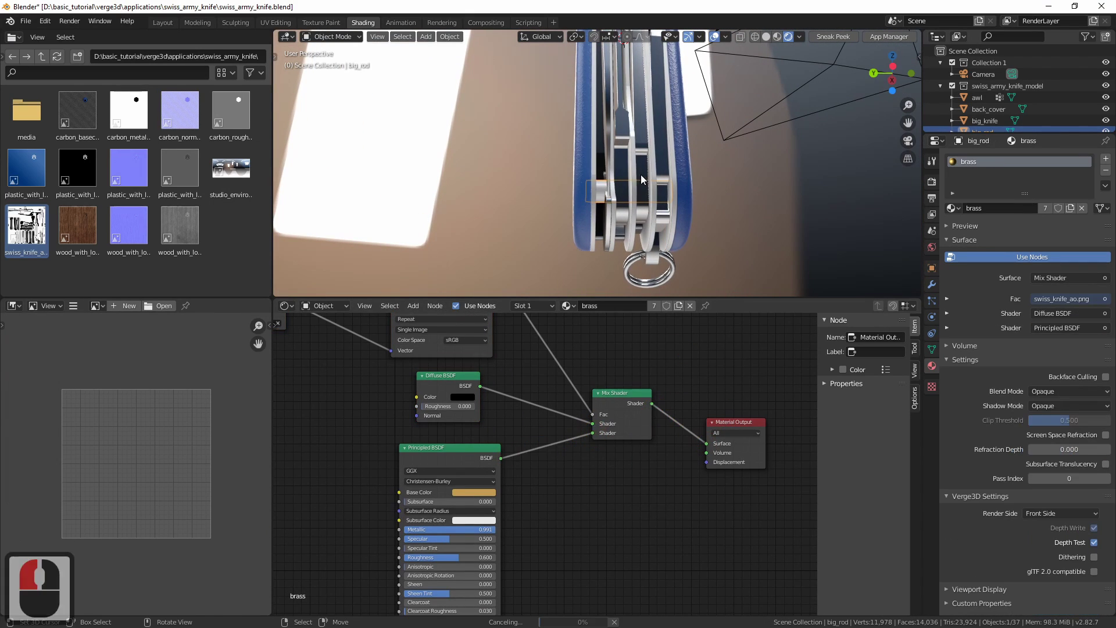
Hide limiter_3 and the adjacent part on the knife's spine to look inside the model.
middle_click_drag(617, 175, 614, 164, "shift")
middle_click_drag(614, 164, 581, 203)
mouse_move(581, 204)
middle_mouse_down()
mouse_move(622, 190)
mouse_move(588, 189)
middle_mouse_up()
middle_click_drag(588, 190, 712, 187)
middle_click_drag(579, 203, 582, 184, "ctrl")
middle_click_drag(582, 183, 608, 184)
left_click(608, 183)
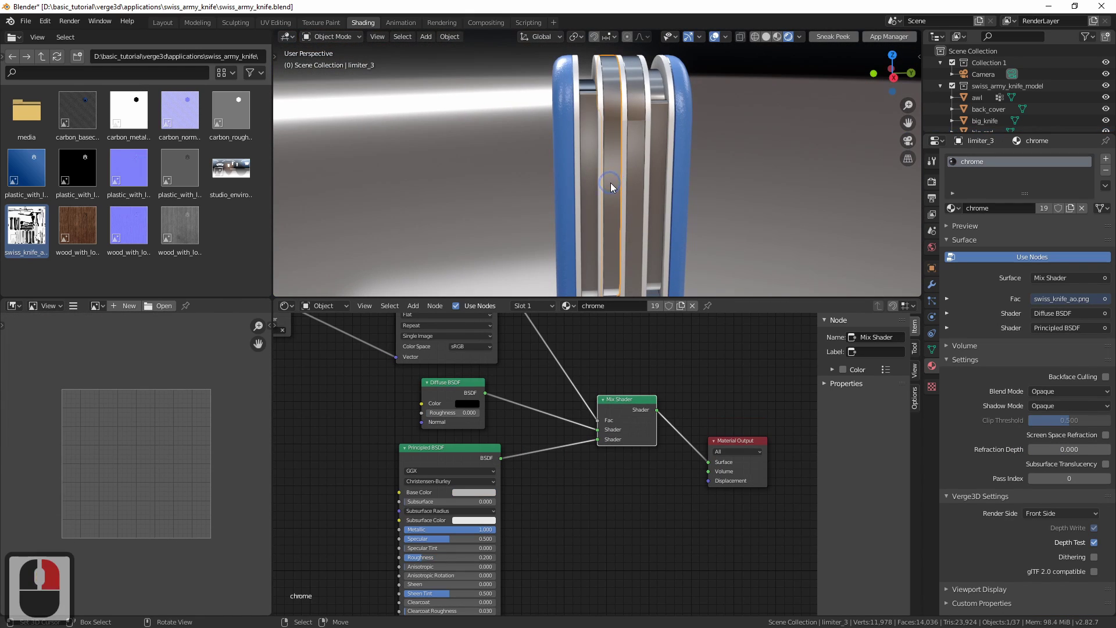
key("h")
left_click(630, 181)
key("h")
Hide big_knife and a neighbouring part, examine the shading between the plates, and unhide all parts.
middle_click_drag(630, 181, 576, 216)
right_click(648, 181)
key("h")
right_click(636, 160)
key("h")
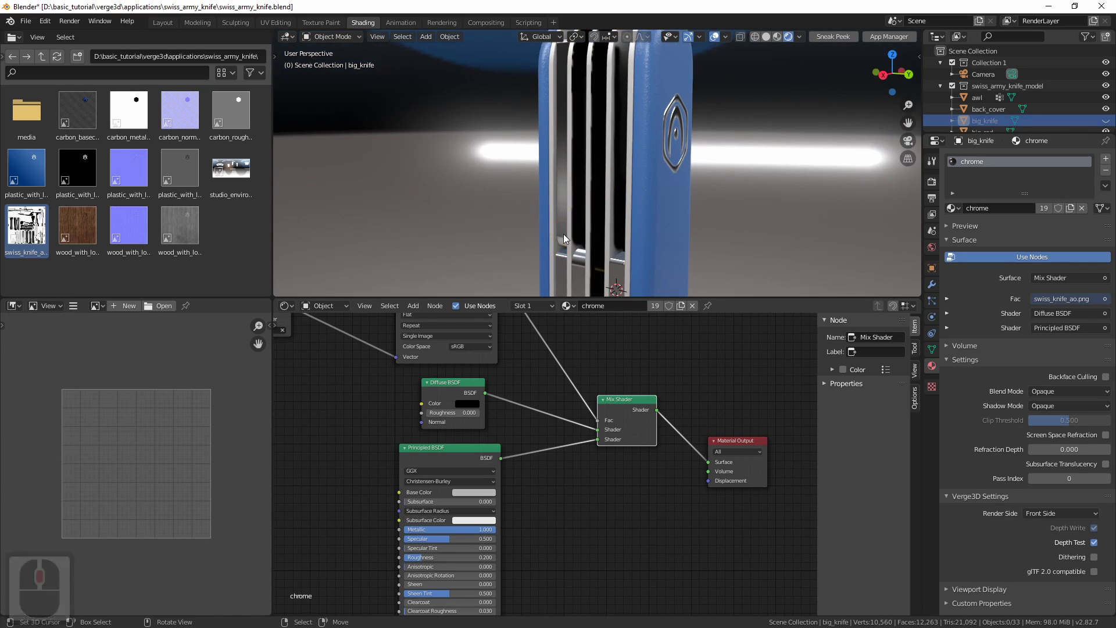
key("alt+h")
From the knife's opening side, hide the saw, big_knife and can-opener to expose the inner plates.
middle_click_drag(722, 204, 553, 128)
right_click(553, 137)
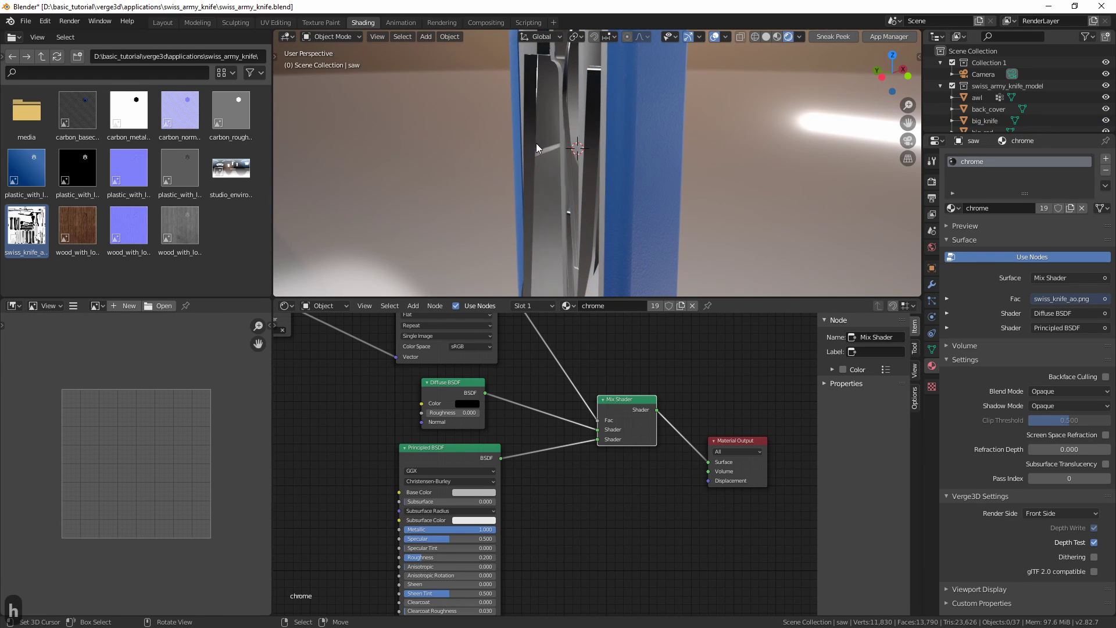
right_click(564, 138)
key("h")
right_click(592, 125)
key("h")
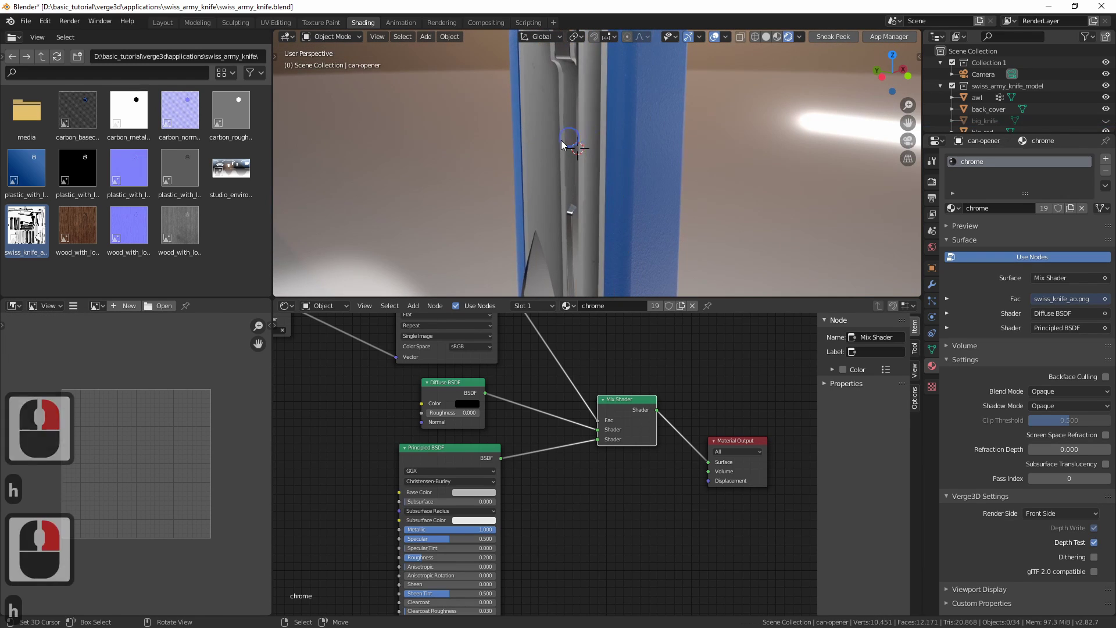
Hide small_knife and the remaining tools beside it to clear the view of the plates.
right_click(570, 161)
mouse_move(559, 222)
middle_mouse_down("ctrl")
mouse_move(550, 256)
mouse_move(566, 204)
middle_mouse_up("ctrl")
right_click(566, 204)
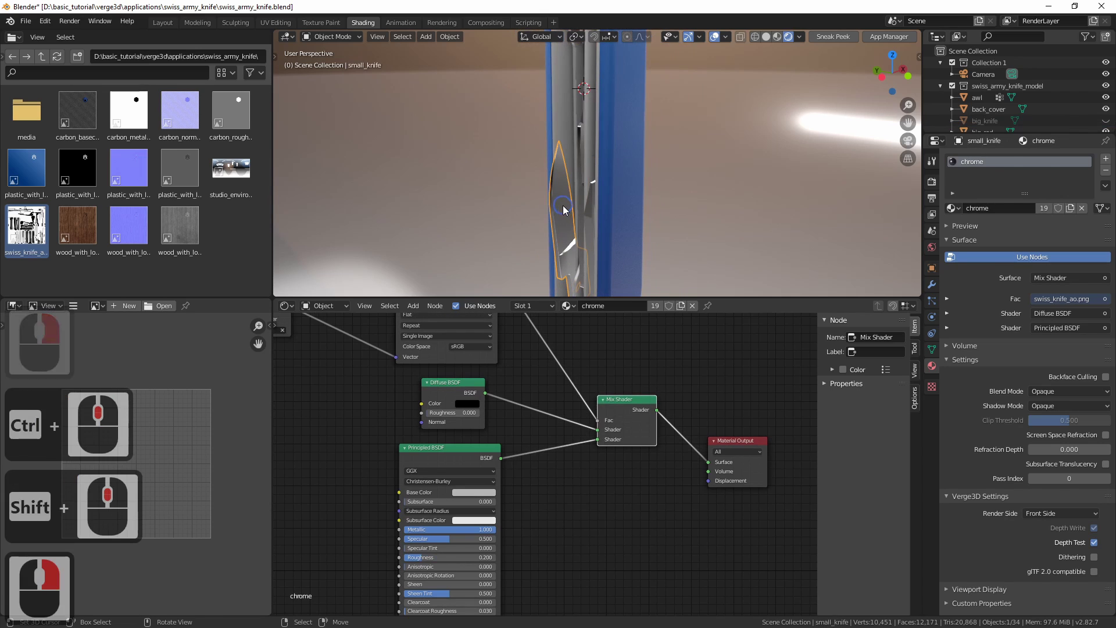
right_click(585, 215)
key("h")
Connect plate_1's aluminium Principled BSDF directly to the Material Output to compare without ambient occlusion, and restore the Mix Shader connection.
right_click(580, 208)
middle_click_drag(579, 209, 586, 185, "shift")
scroll(583, 158, "down", 2)
middle_click_drag(586, 184, 592, 179)
middle_click_drag(592, 179, 592, 180)
middle_click_drag(560, 227, 557, 215, "ctrl")
middle_click_drag(552, 433, 536, 479)
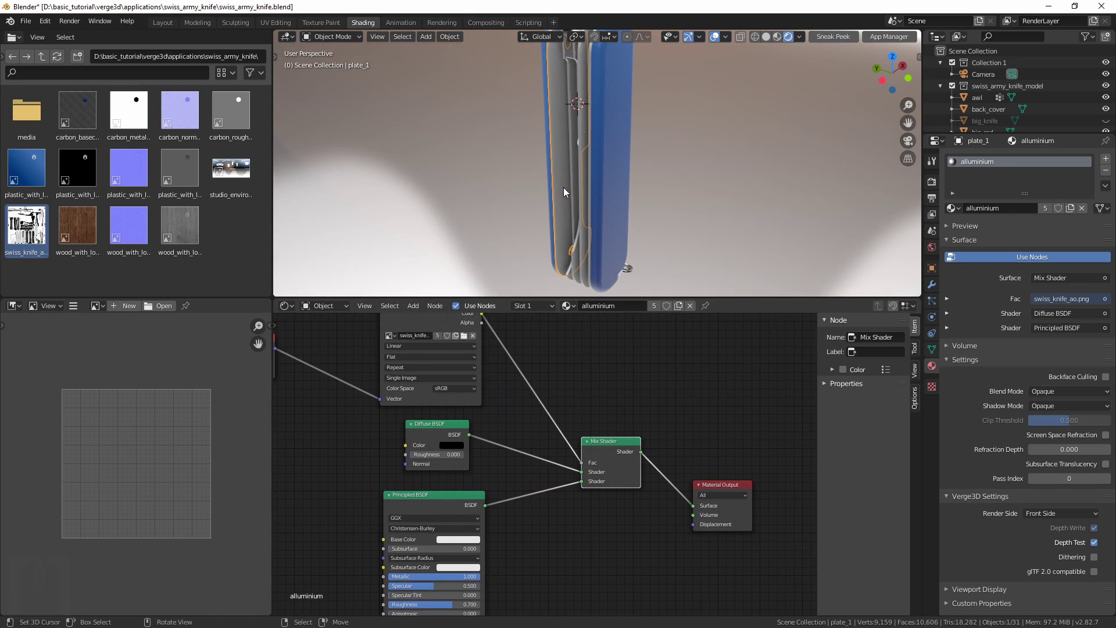
mouse_move(487, 504)
middle_mouse_down()
mouse_move(493, 463)
mouse_move(482, 523)
middle_mouse_up()
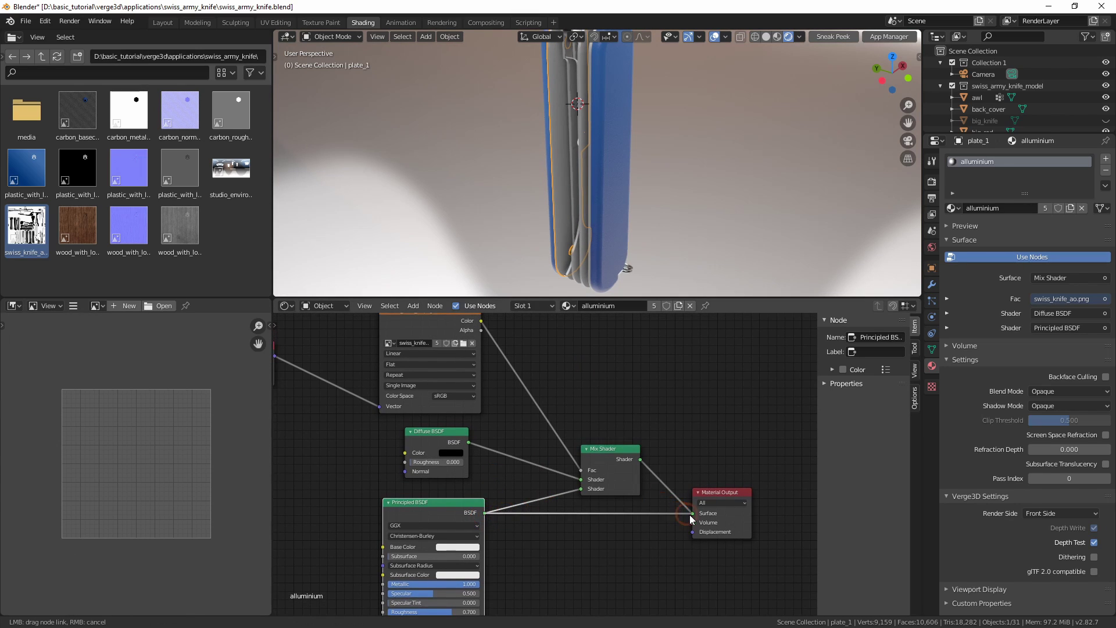
left_click_drag(693, 516, 693, 514)
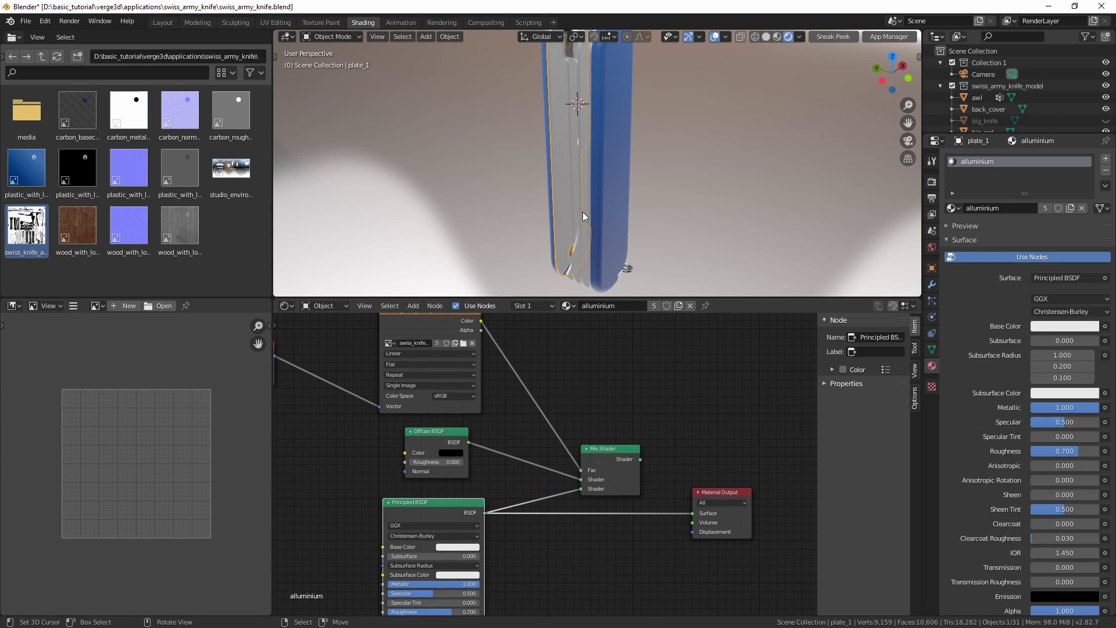
middle_click_drag(641, 214, 642, 215)
left_click_drag(639, 459, 692, 513)
Unhide all knife parts and clear the selection.
mouse_move(563, 198)
middle_mouse_down()
mouse_move(603, 191)
mouse_move(578, 195)
mouse_move(573, 214)
mouse_move(591, 205)
mouse_move(549, 209)
mouse_move(560, 195)
mouse_move(546, 200)
middle_mouse_up()
key("alt+h")
key("alt+a")
Save swiss_army_knife.blend and re-export the model for the Verge3D app.
key("ctrl+s")
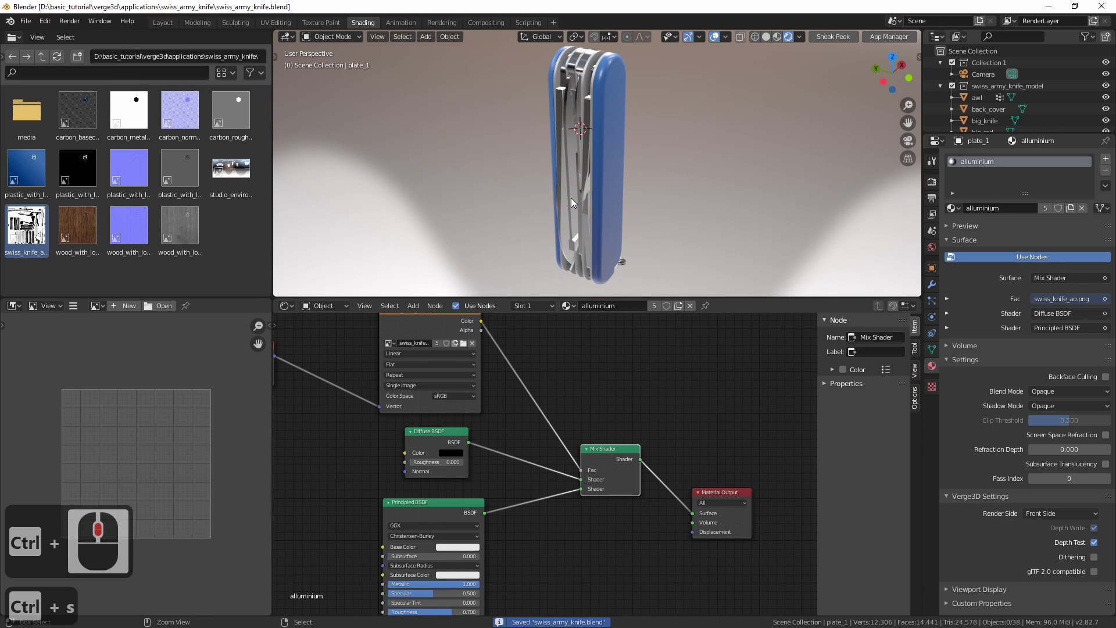
key("q")
left_click(573, 198)
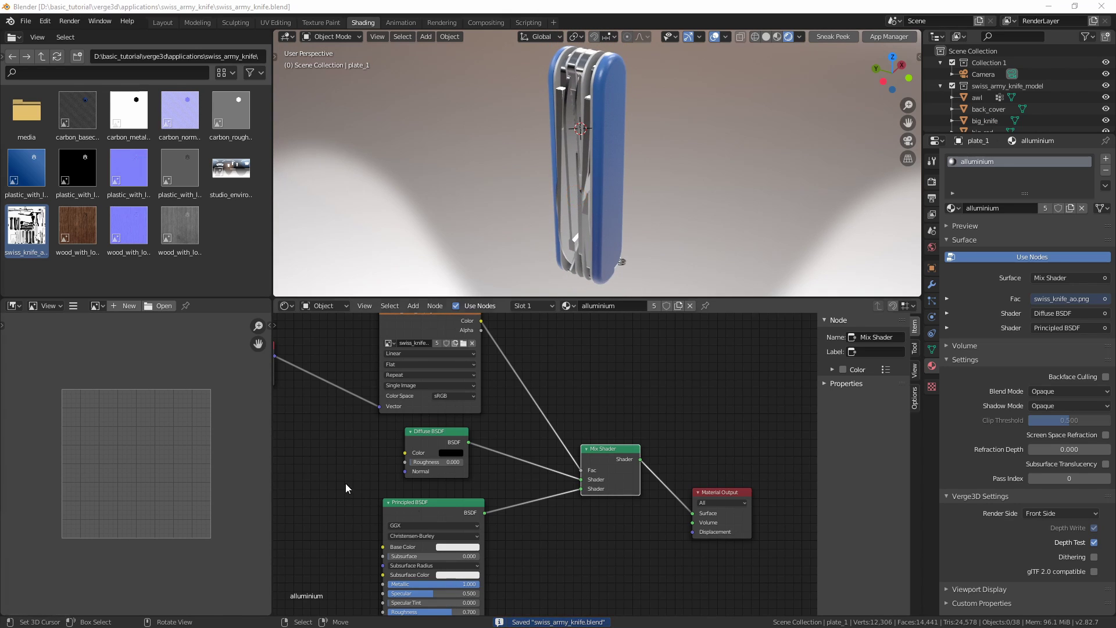
Switch to the browser and examine the Swiss Army Knife app's model with ambient occlusion from different angles.
left_click_drag(437, 268, 693, 210)
left_click(747, 555)
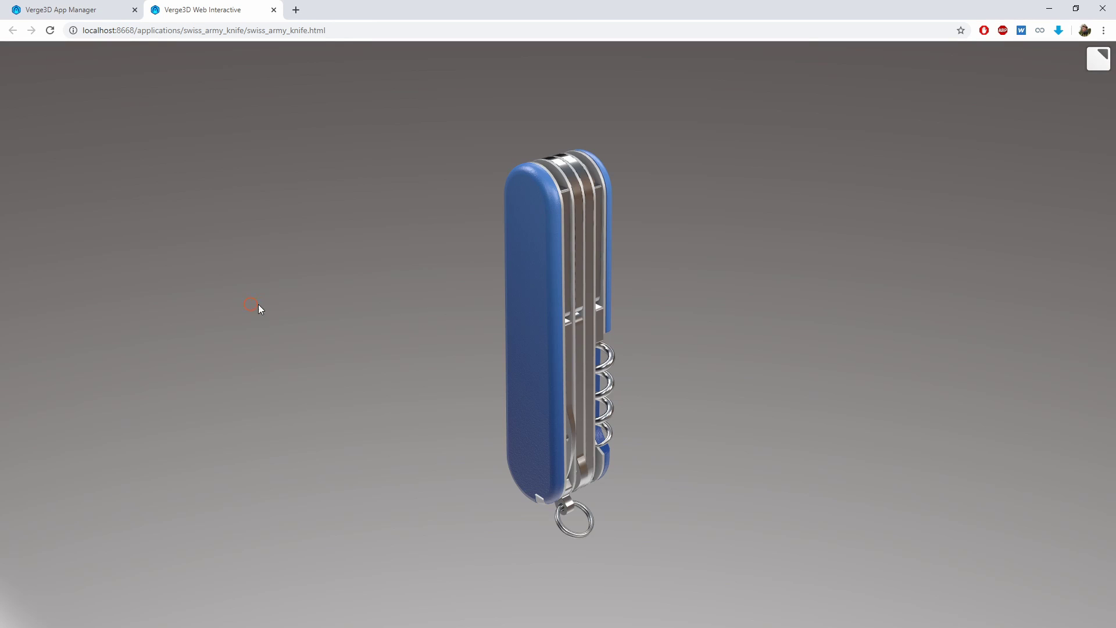
mouse_move(258, 305)
left_mouse_down()
mouse_move(507, 296)
mouse_move(349, 295)
mouse_move(710, 301)
mouse_move(441, 306)
mouse_move(541, 326)
mouse_move(391, 341)
mouse_move(914, 473)
mouse_move(663, 381)
mouse_move(555, 379)
mouse_move(479, 409)
mouse_move(622, 353)
mouse_move(483, 369)
mouse_move(455, 344)
left_mouse_up()
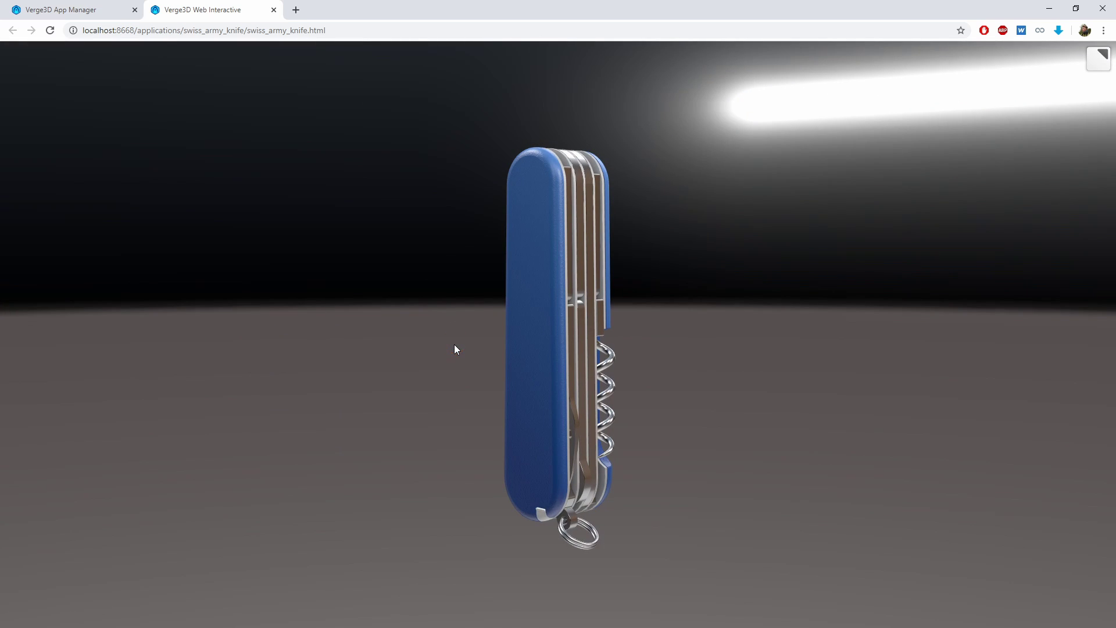